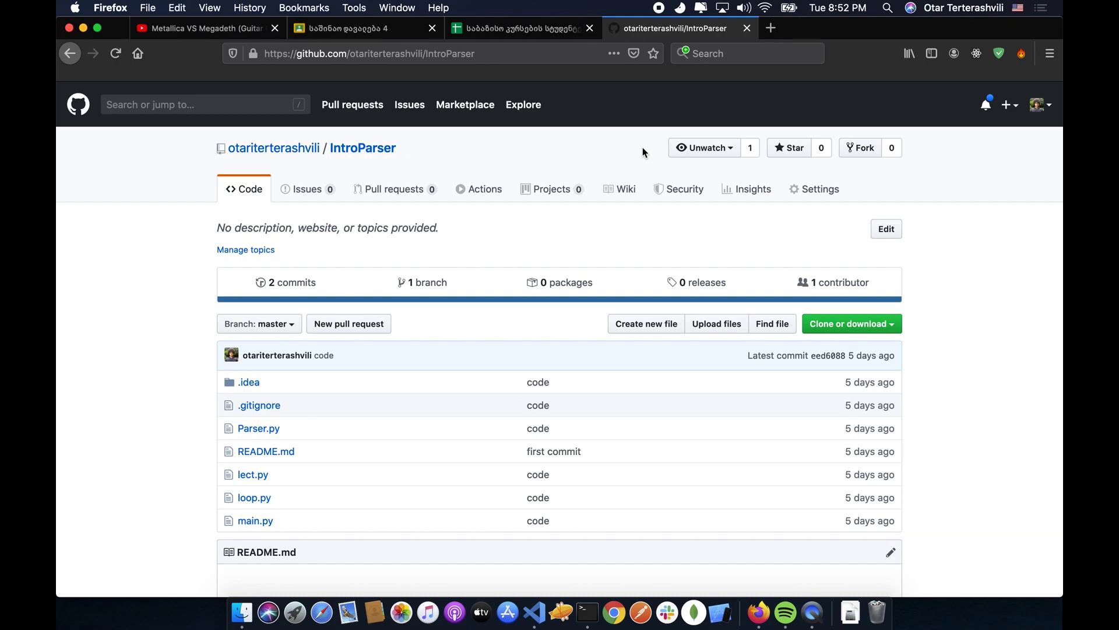
Step: Search the web for "github" in a new browser tab and open the Wikipedia article on GitHub
key(super+t)
text(githy)
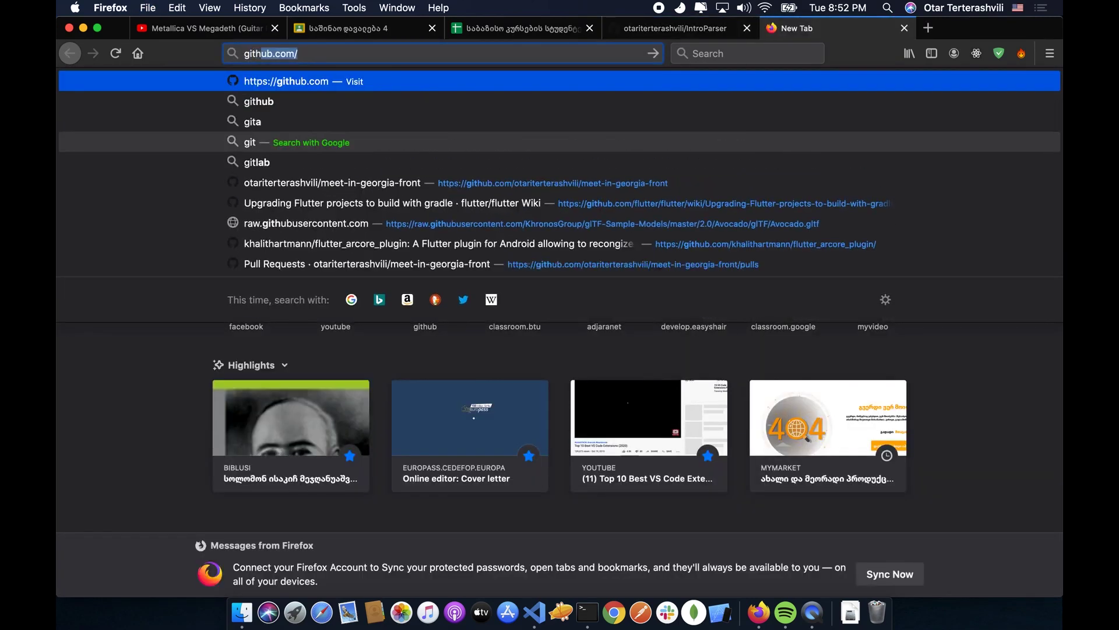
key(BackSpace)
text(ub)
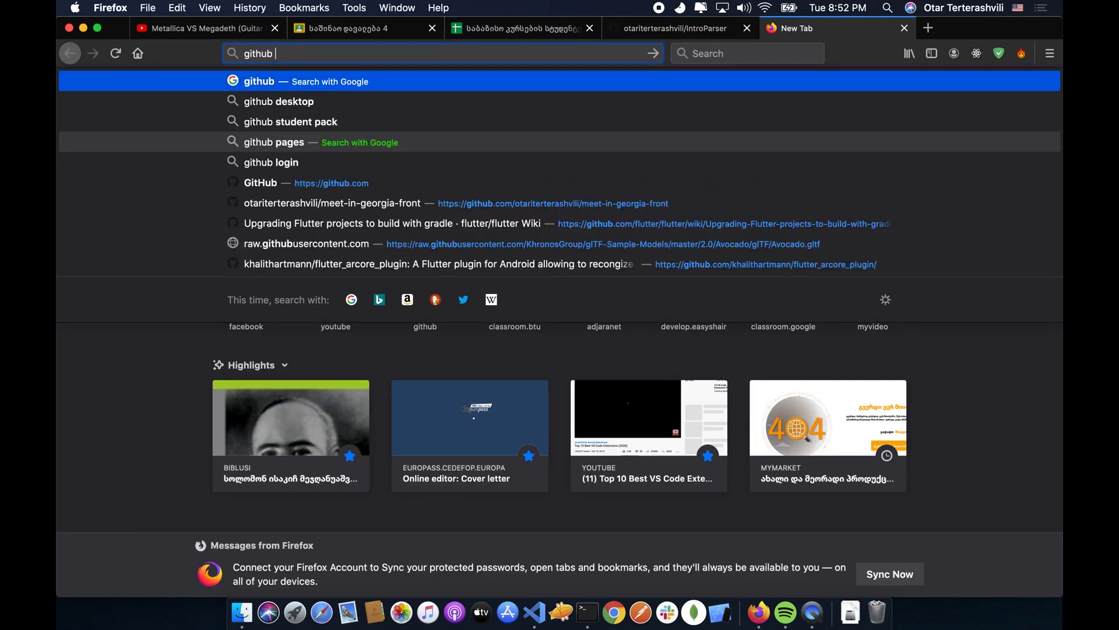
key(Return)
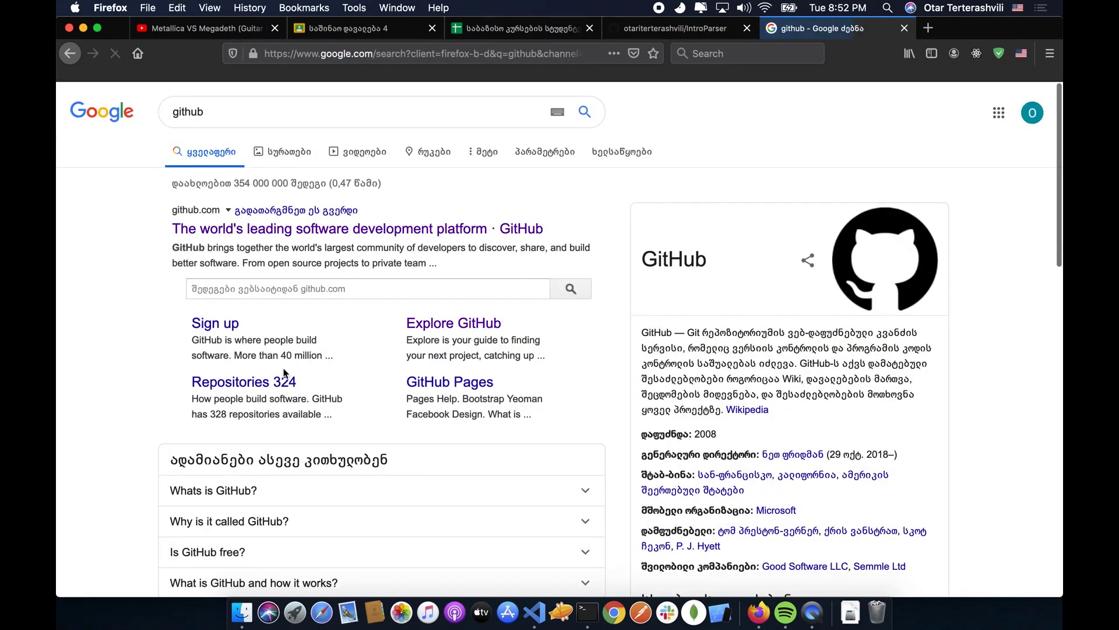
scroll(285, 367, down, 6)
click(271, 313)
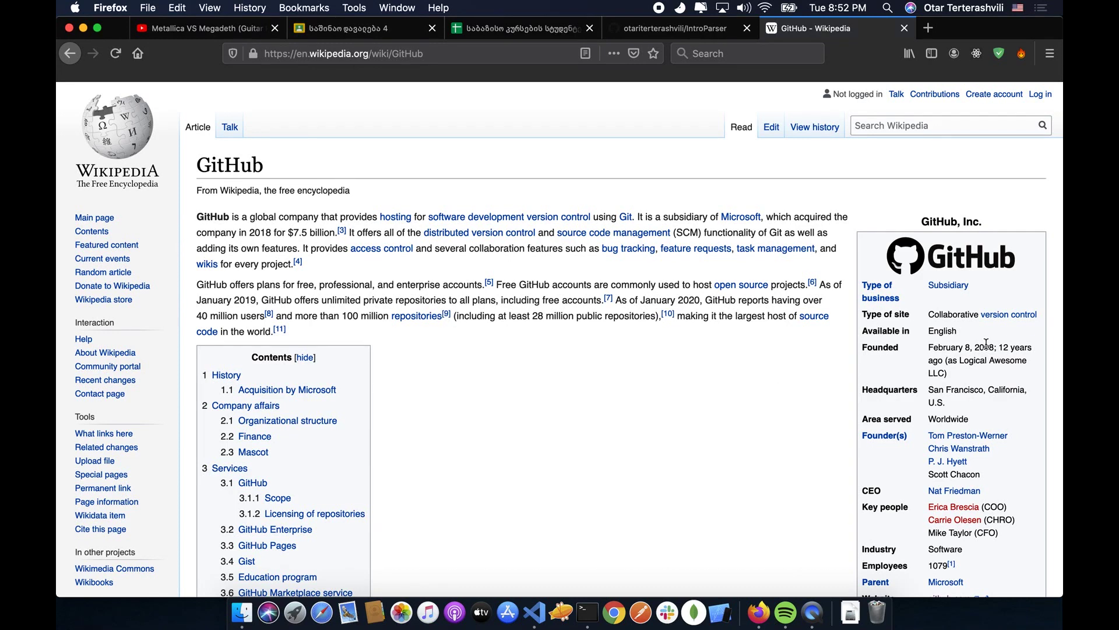
Step: Switch from the browser to the desktop, minimizing the code editor and terminal windows that cover it
click(706, 30)
click(840, 34)
key(ctrl+Left)
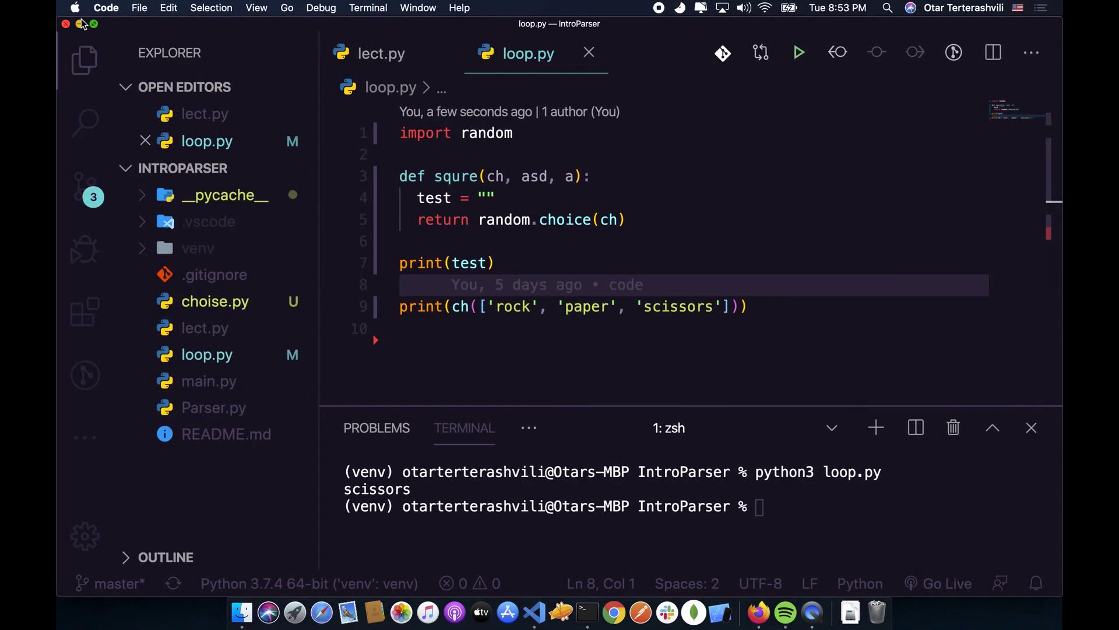
click(80, 24)
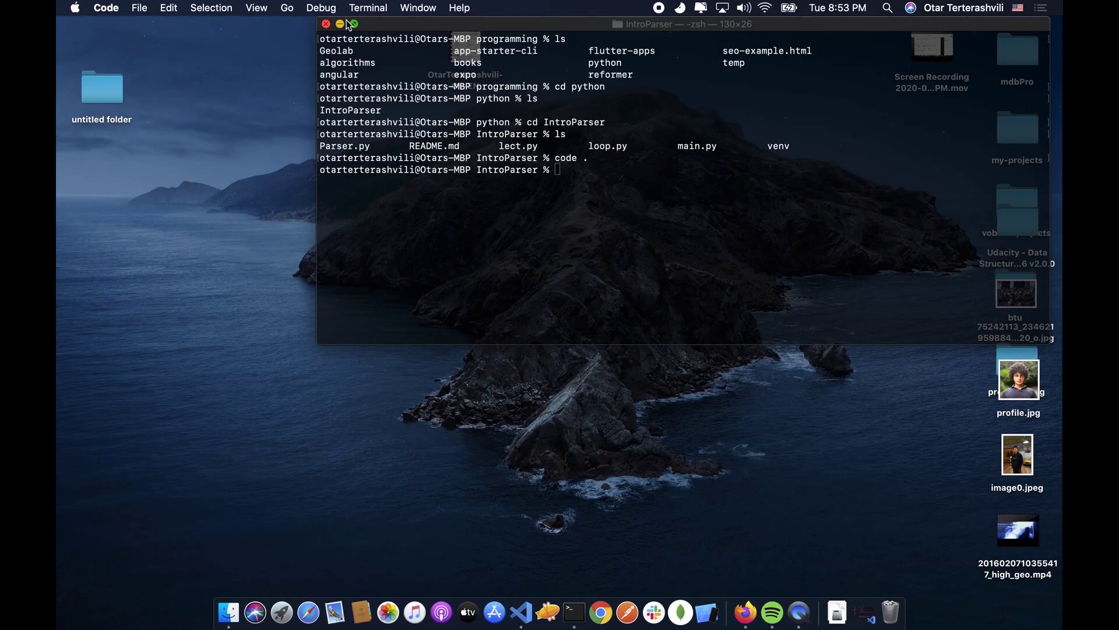
click(342, 24)
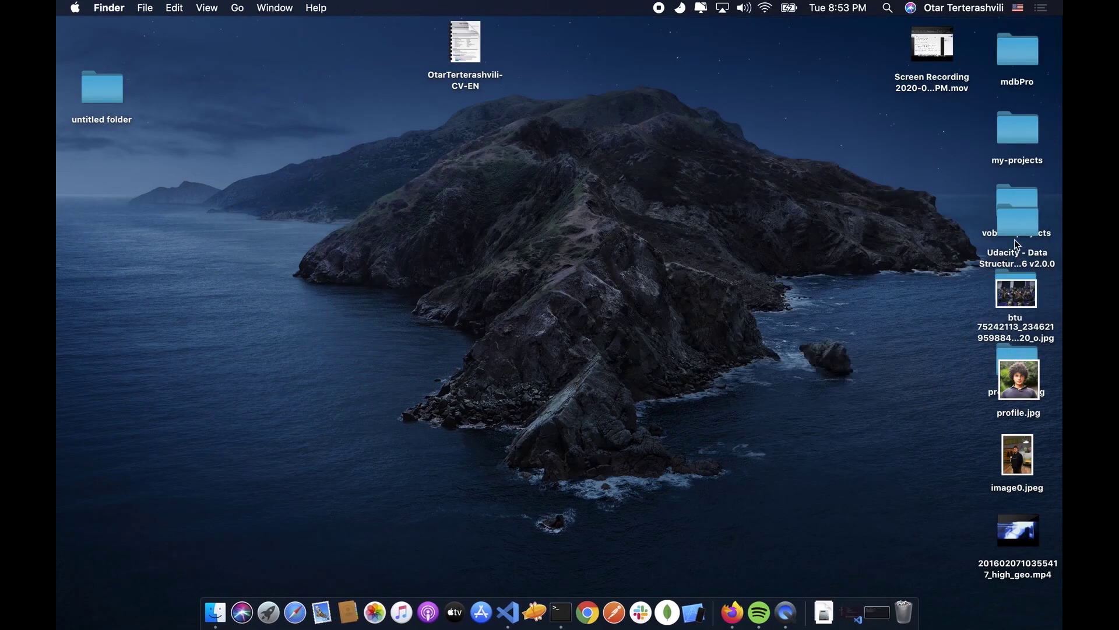
Step: Create a new folder on the desktop named "project 11/2/2020"
right_click(581, 130)
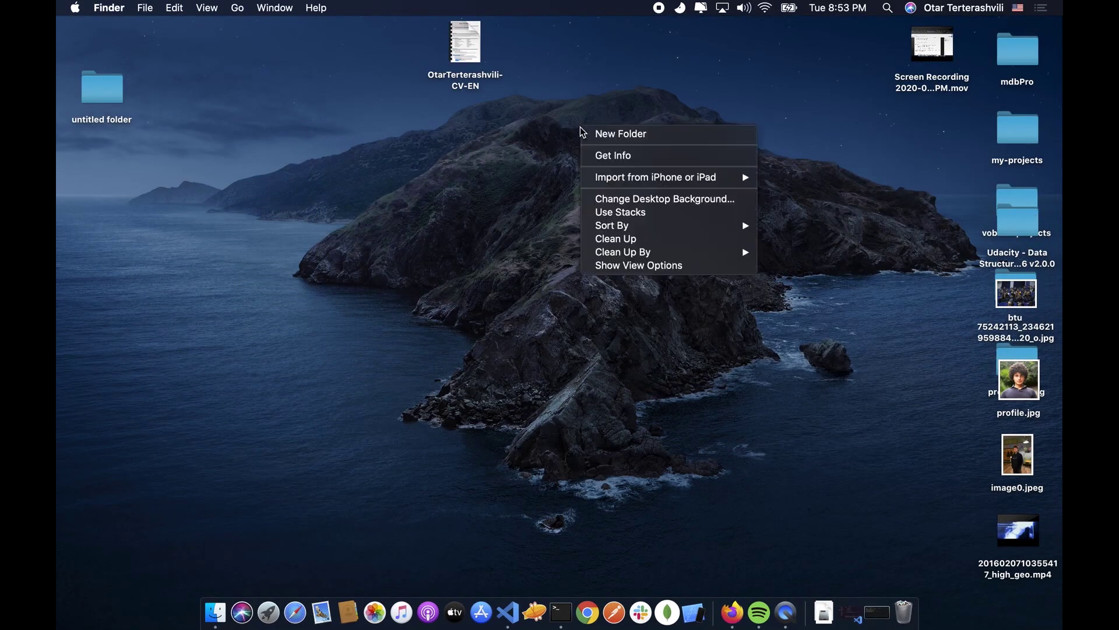
click(629, 138)
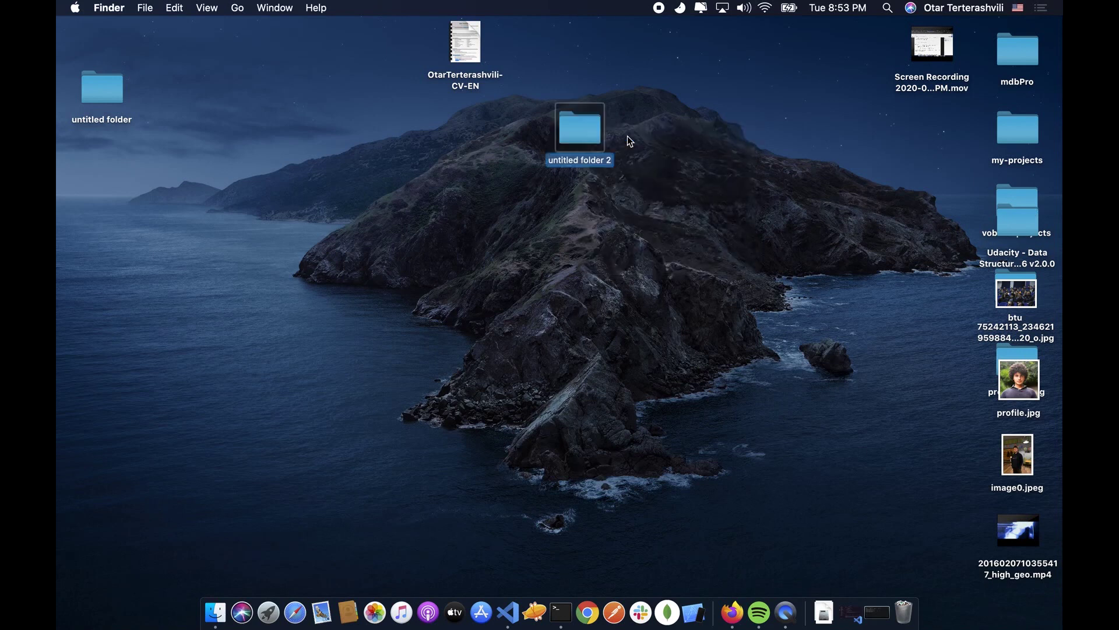
text(pr)
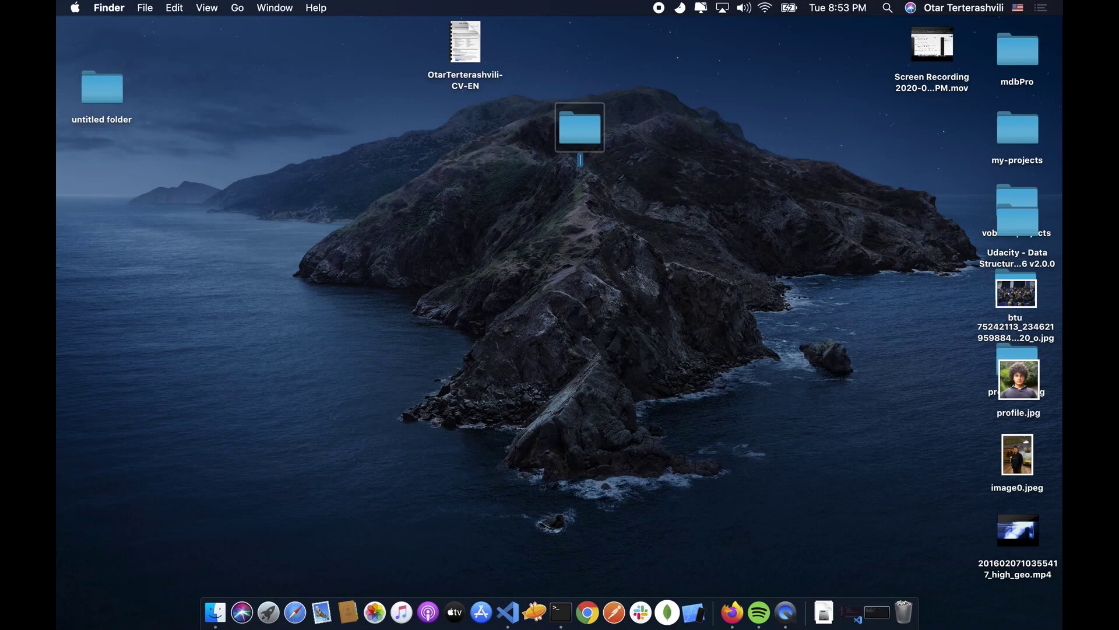
text(oject 11/2/2020)
key(Return)
click(609, 87)
drag(659, 81, 574, 172)
click(581, 190)
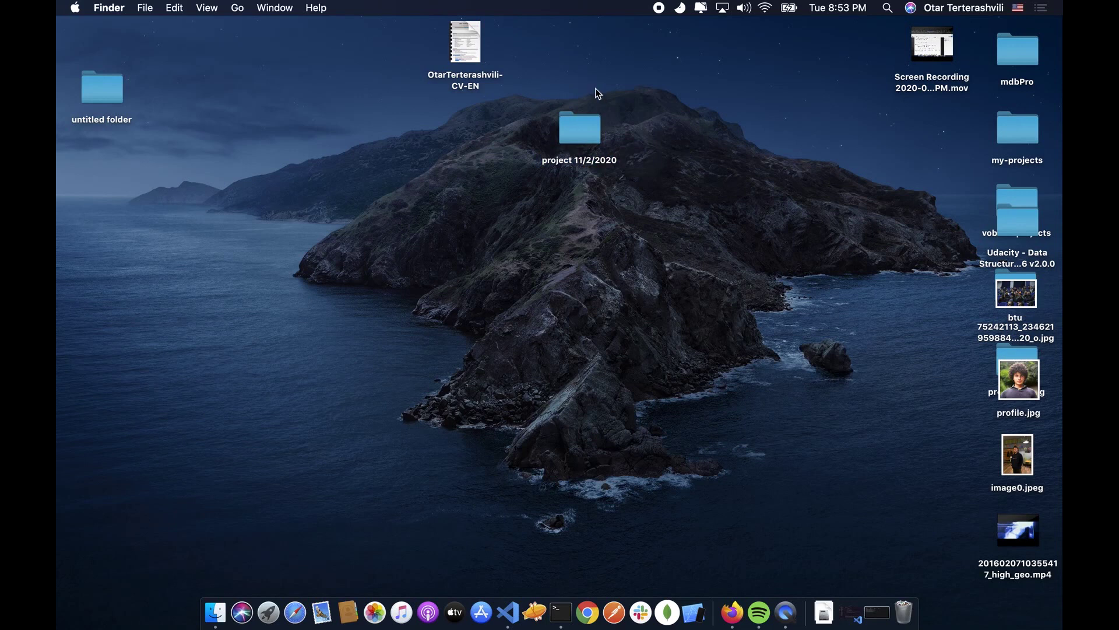
Step: Open the "project 11/2/2020" folder to view its contents and close its window
click(594, 130)
key(super+o)
right_click(494, 265)
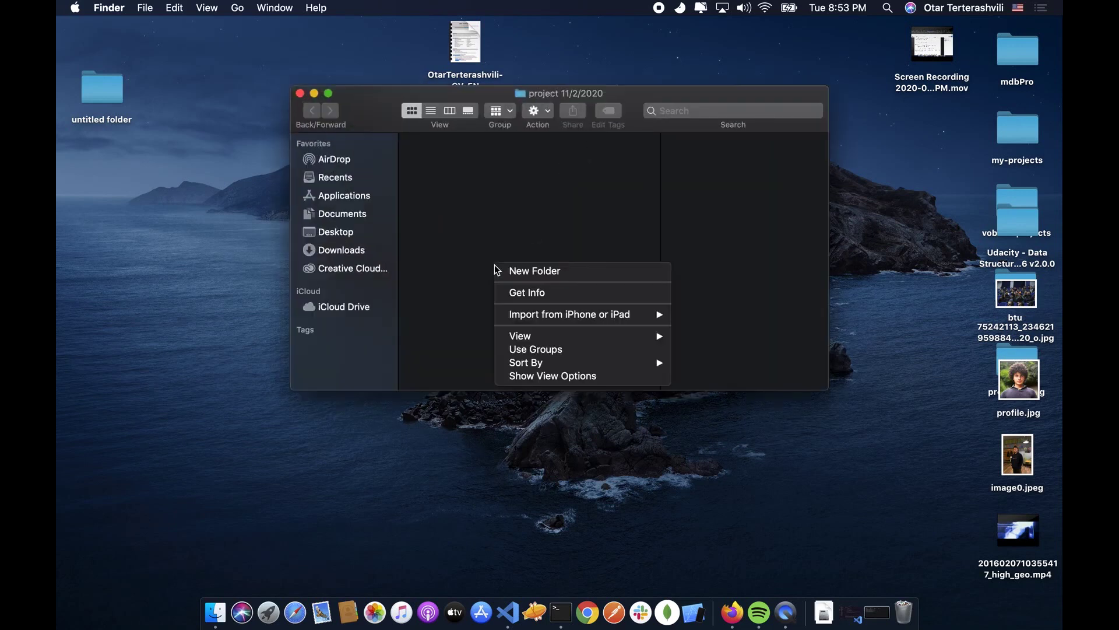
click(550, 215)
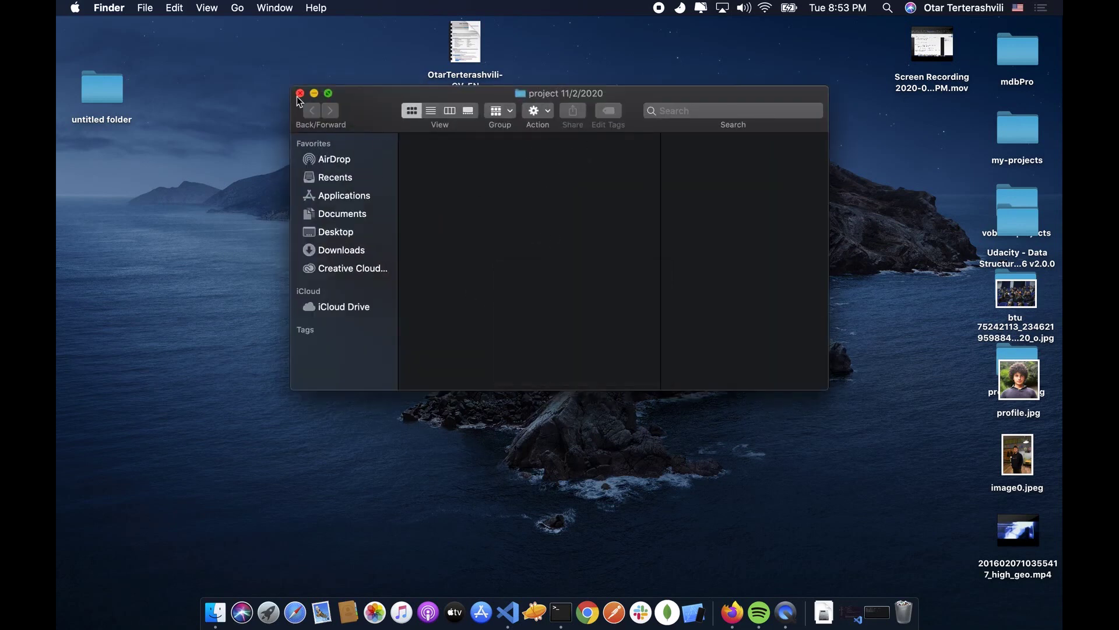
click(299, 93)
click(762, 207)
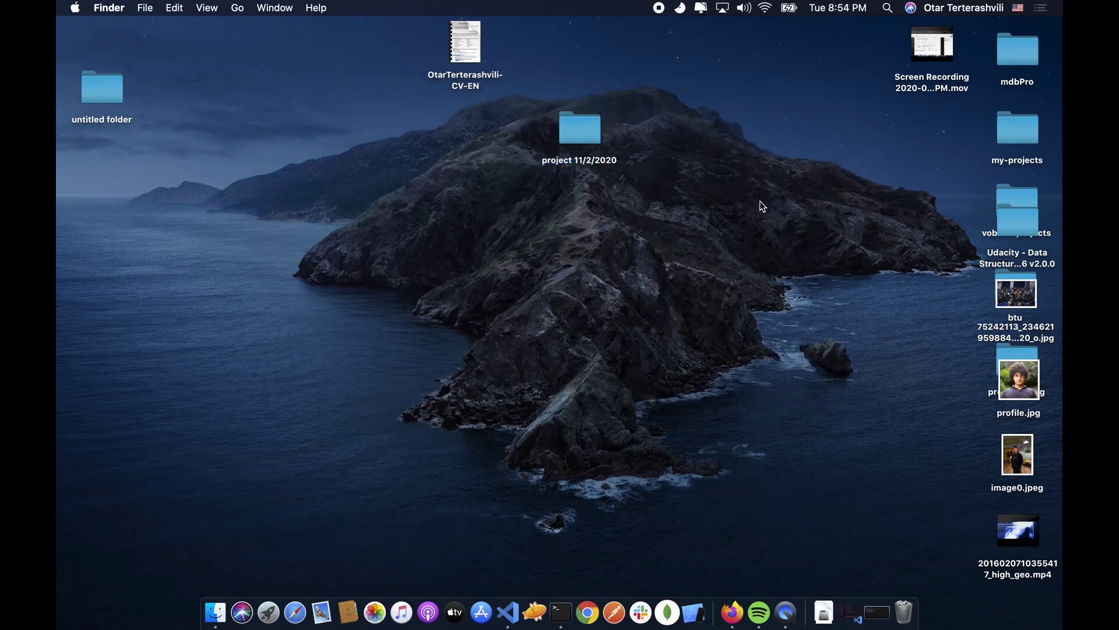
Step: Create a second desktop folder named "project 12/2/2020"
right_click(728, 182)
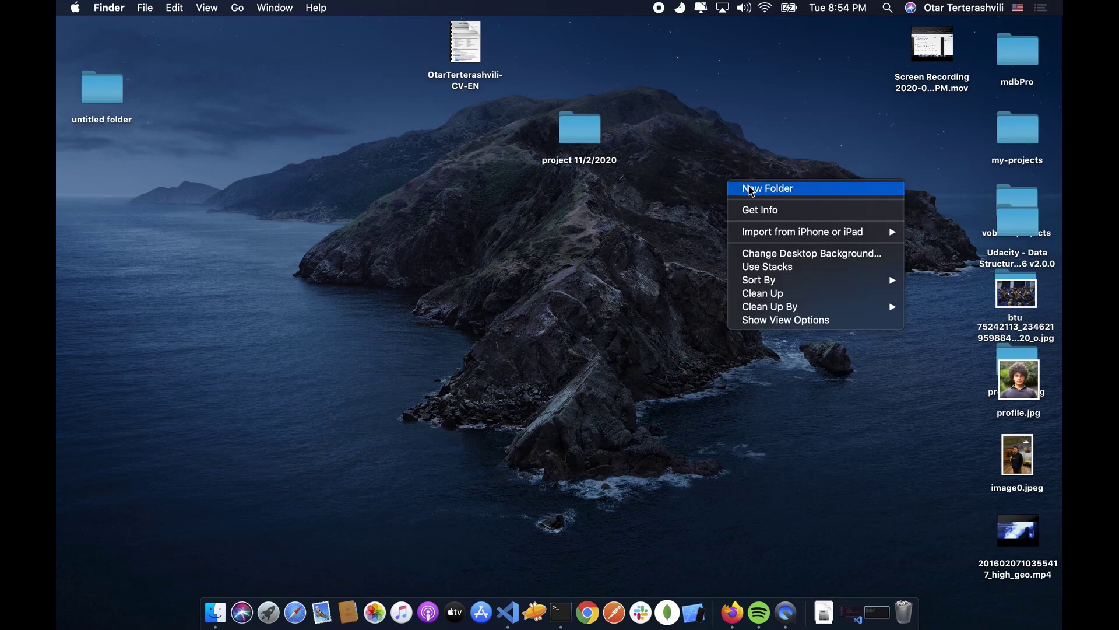
click(750, 188)
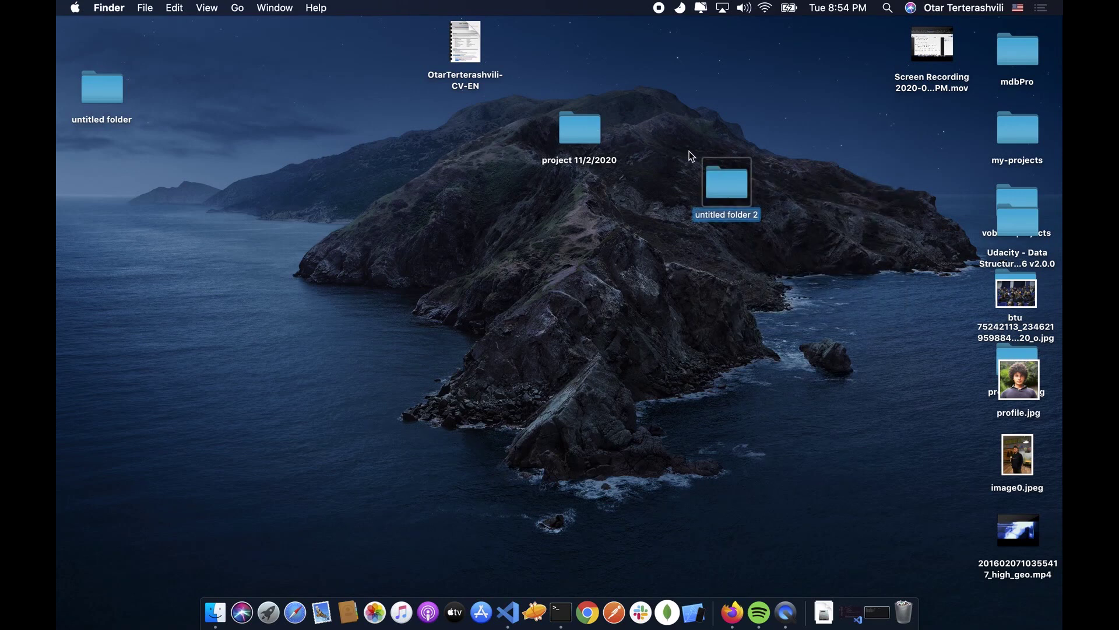
key(Return)
key(BackSpace)
text(project)
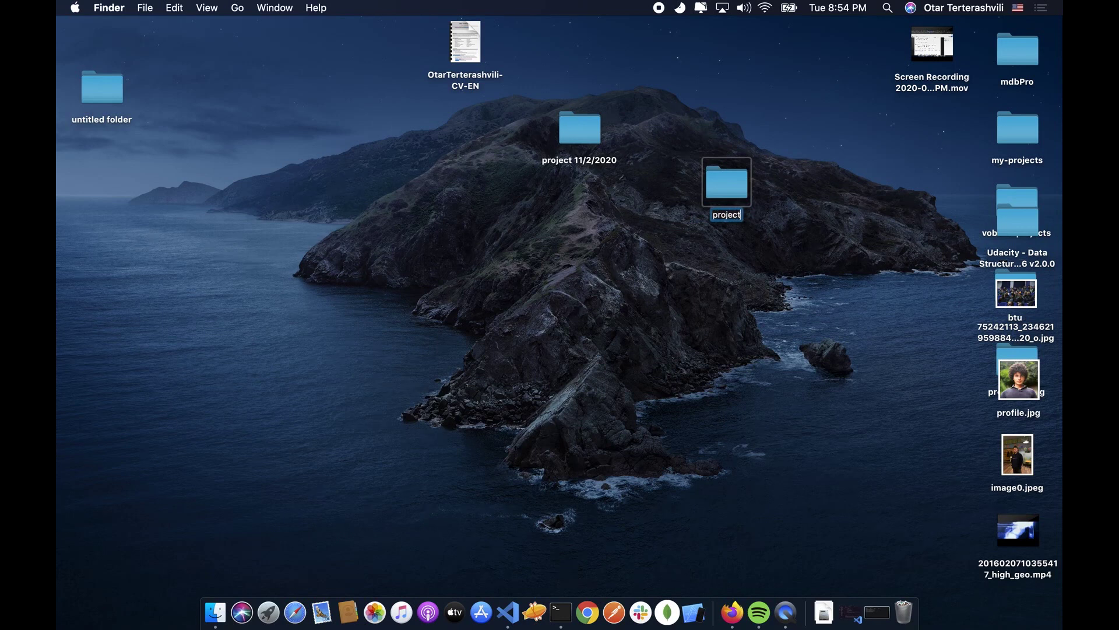
text( 12/2/2020)
click(772, 204)
click(714, 180)
click(595, 185)
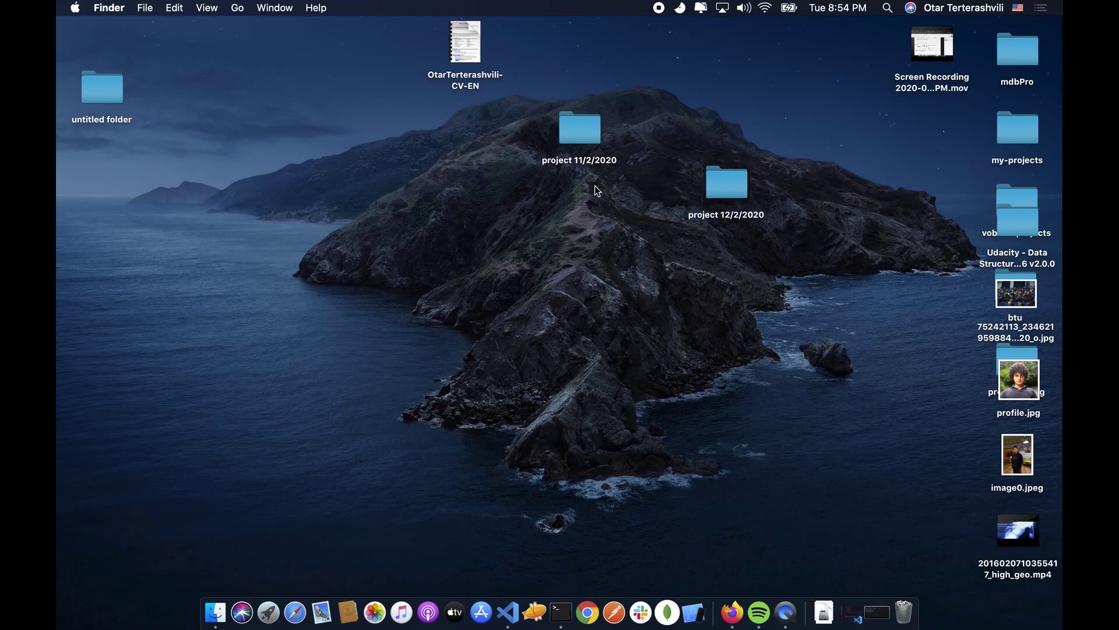
Step: View the contents of the "project 11/2/2020" folder twice, closing its window each time
double_click(590, 123)
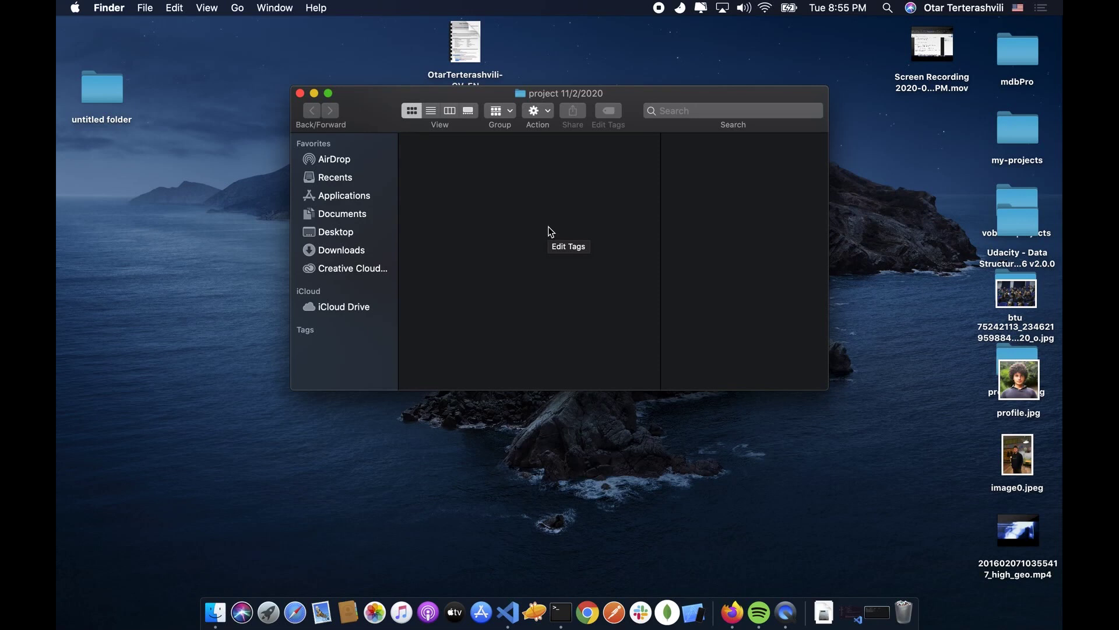
click(299, 94)
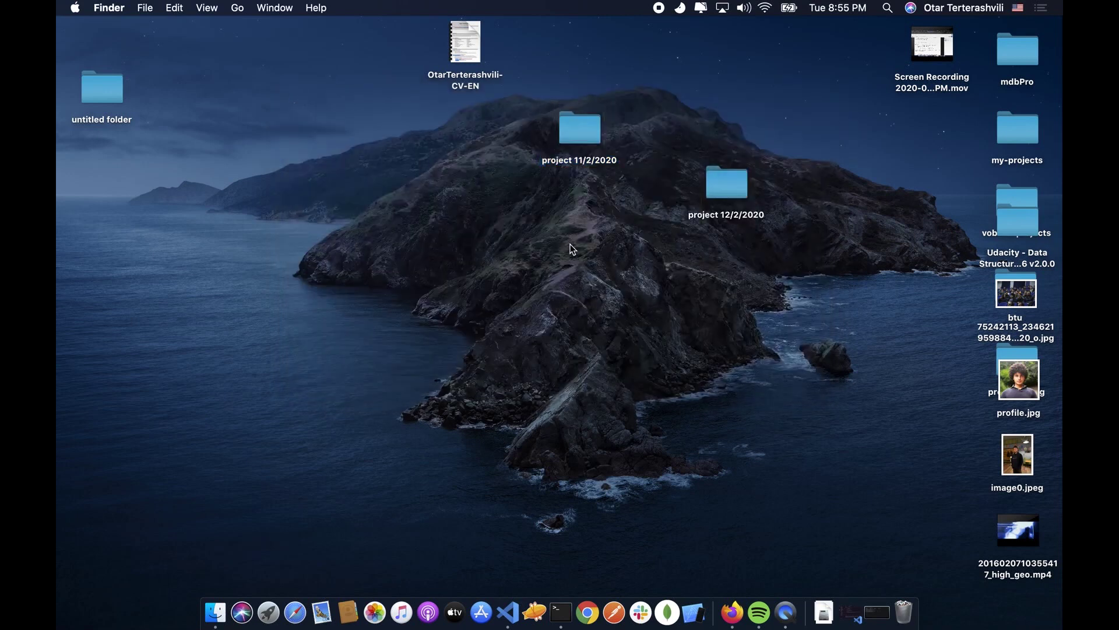
drag(635, 80, 519, 211)
drag(695, 138, 750, 222)
double_click(582, 121)
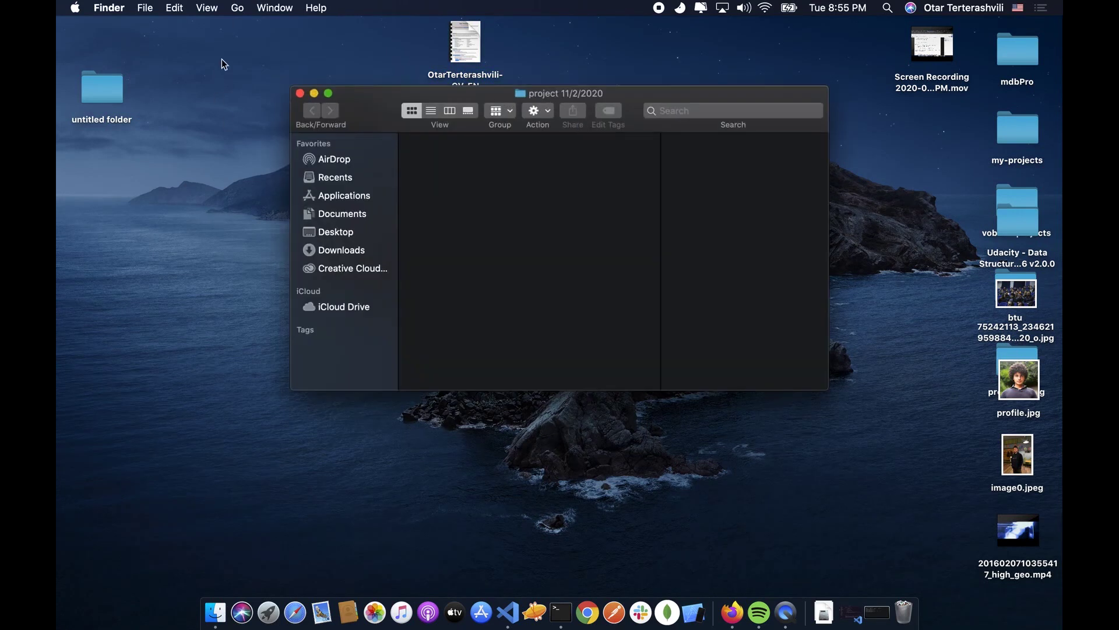
click(298, 93)
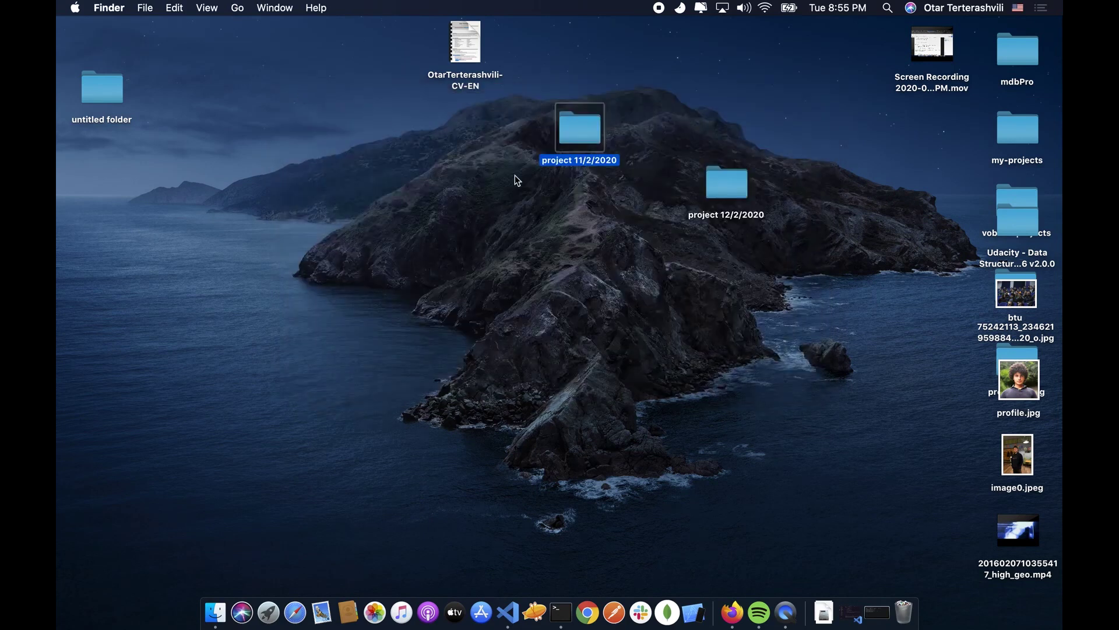
Step: Open the "project 12/2/2020" folder for a brief look and close its window
click(718, 133)
drag(651, 179, 796, 225)
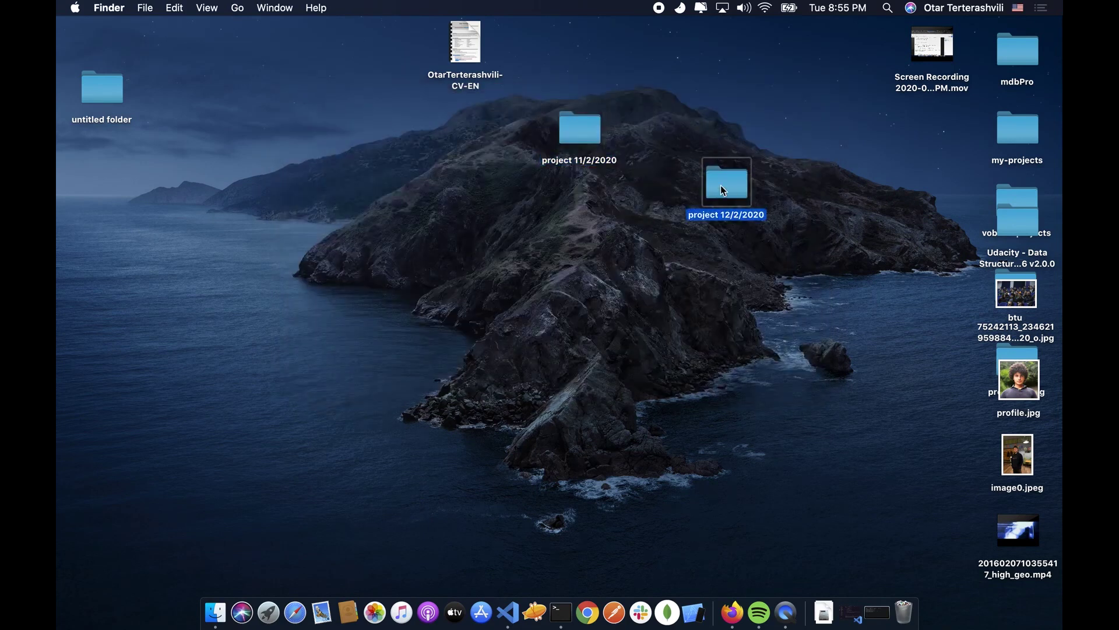
double_click(723, 184)
click(299, 93)
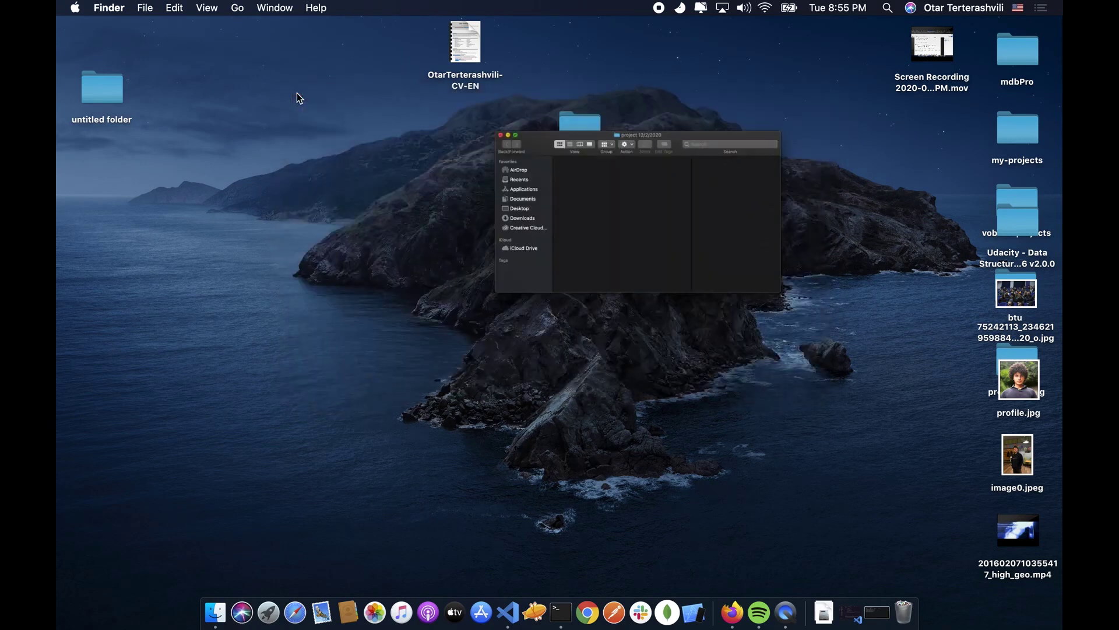
Step: Compare the contents of both dated project folders by opening and closing each one in turn
click(591, 132)
double_click(591, 132)
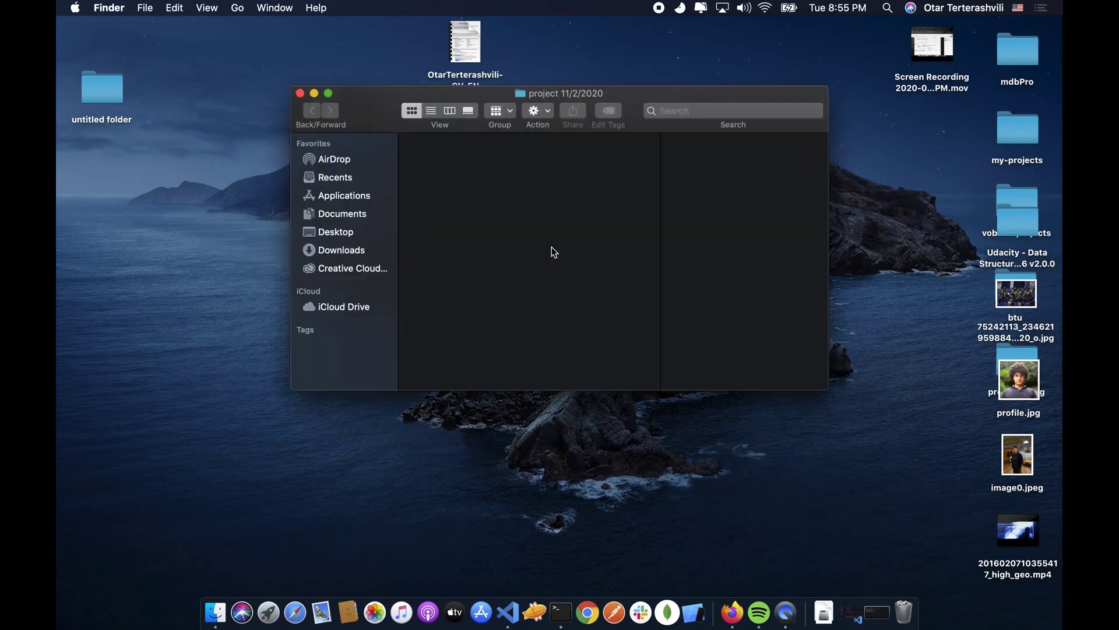
click(300, 93)
click(690, 146)
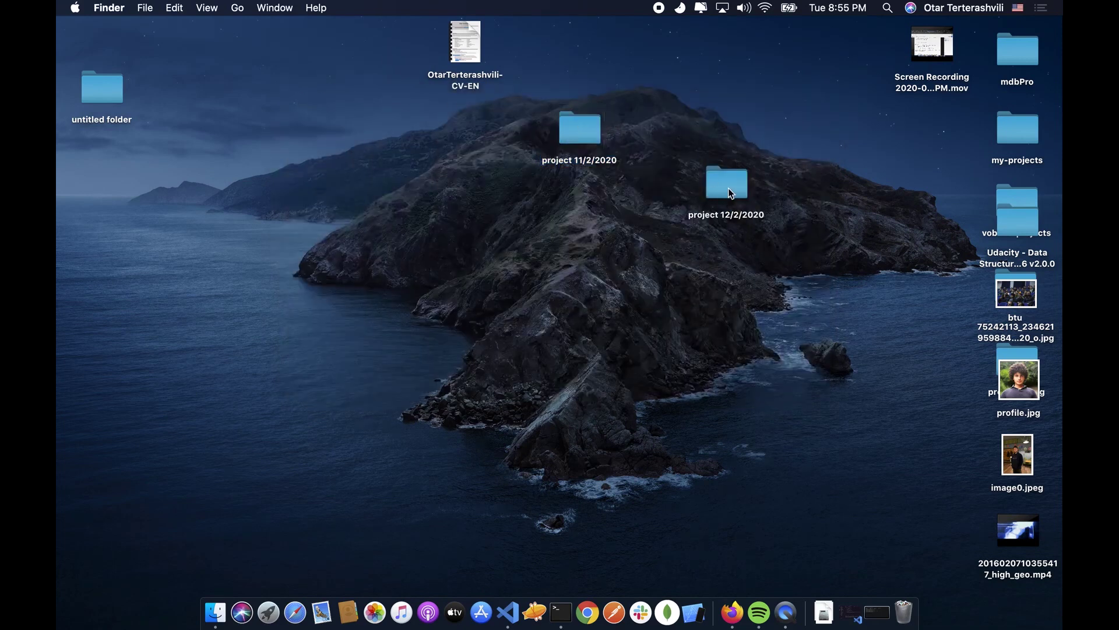
double_click(729, 188)
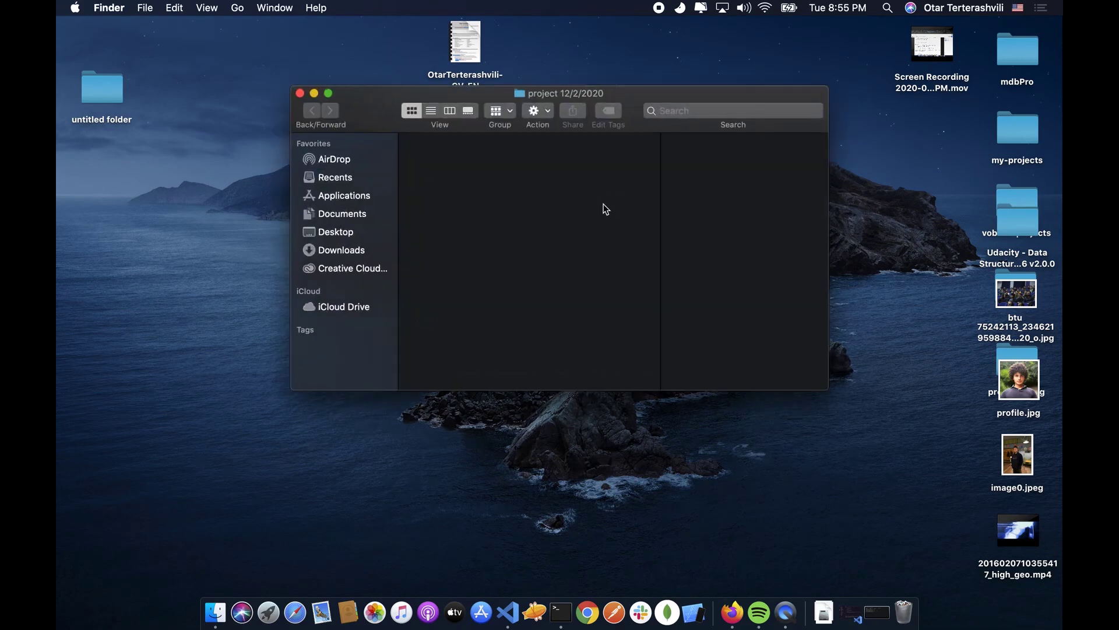
click(300, 94)
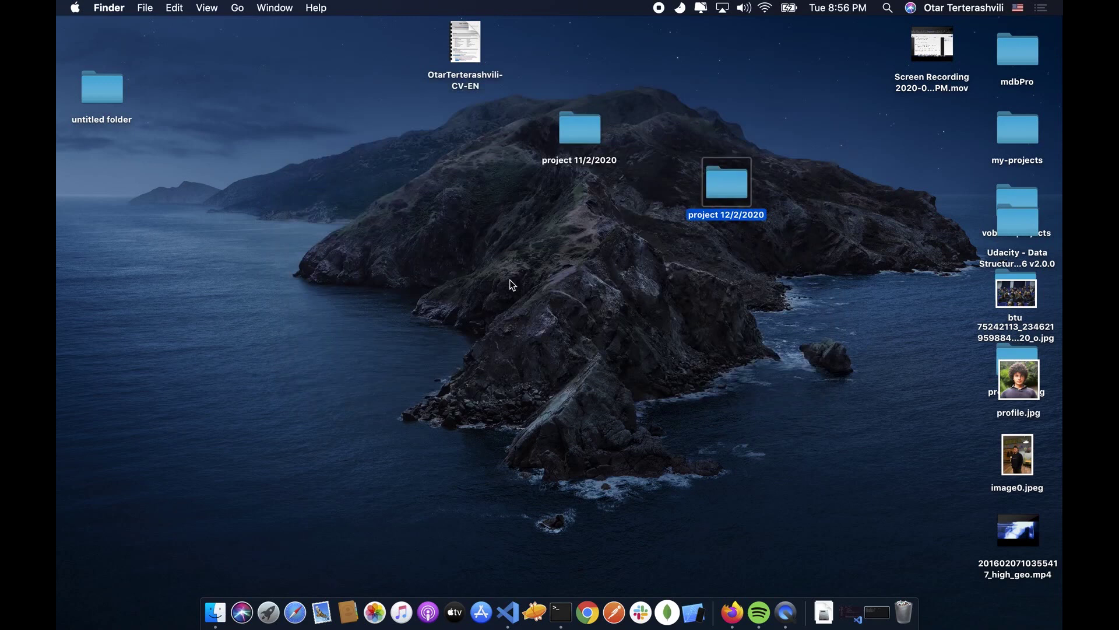
Step: Return to the GitHub Wikipedia article in Firefox and examine the company infobox, from the founding date through the launch details
key(ctrl+Right)
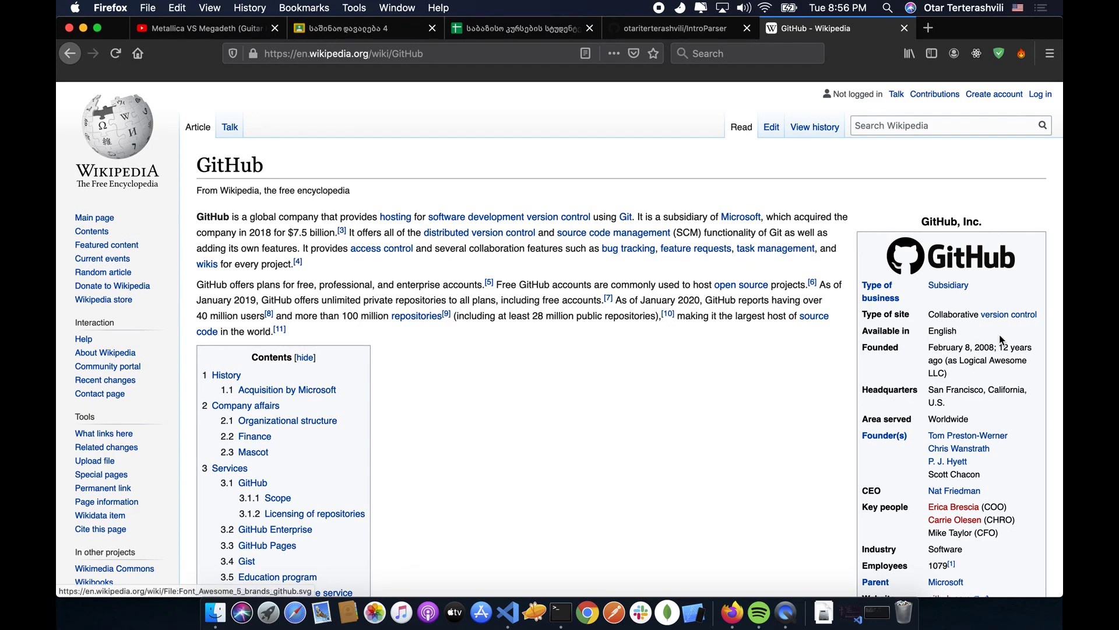
drag(974, 347, 986, 346)
double_click(984, 348)
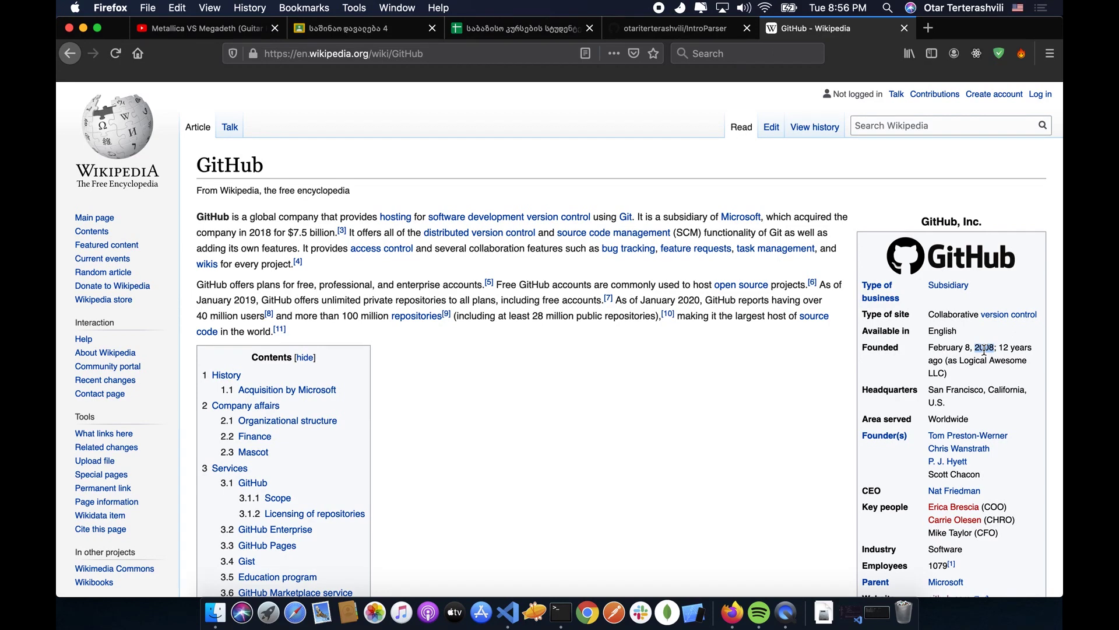
drag(999, 347, 1024, 365)
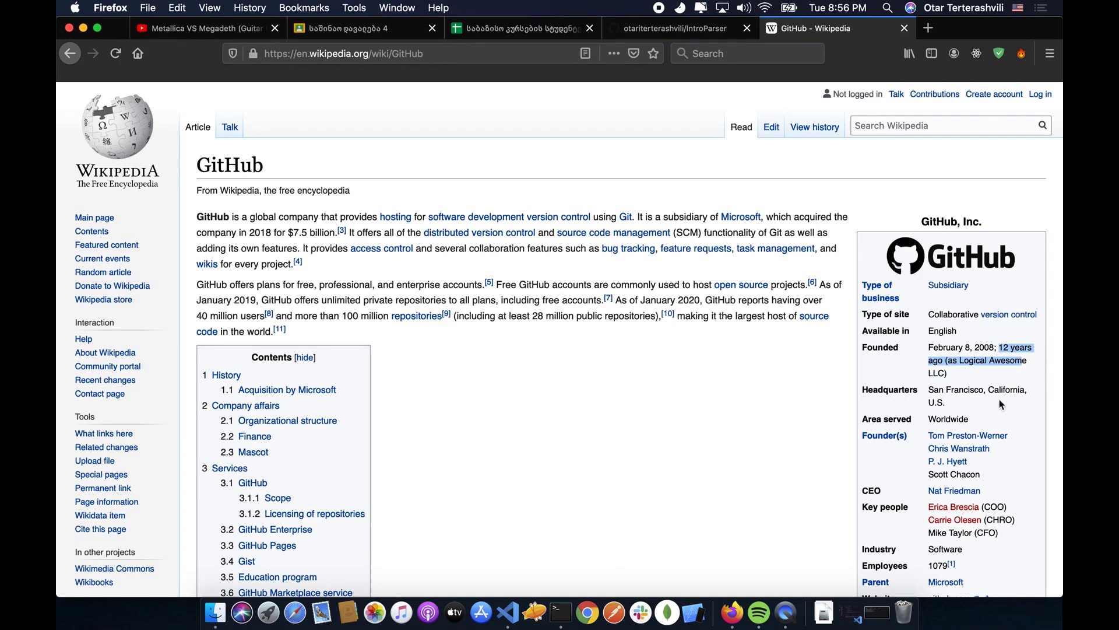
click(1004, 366)
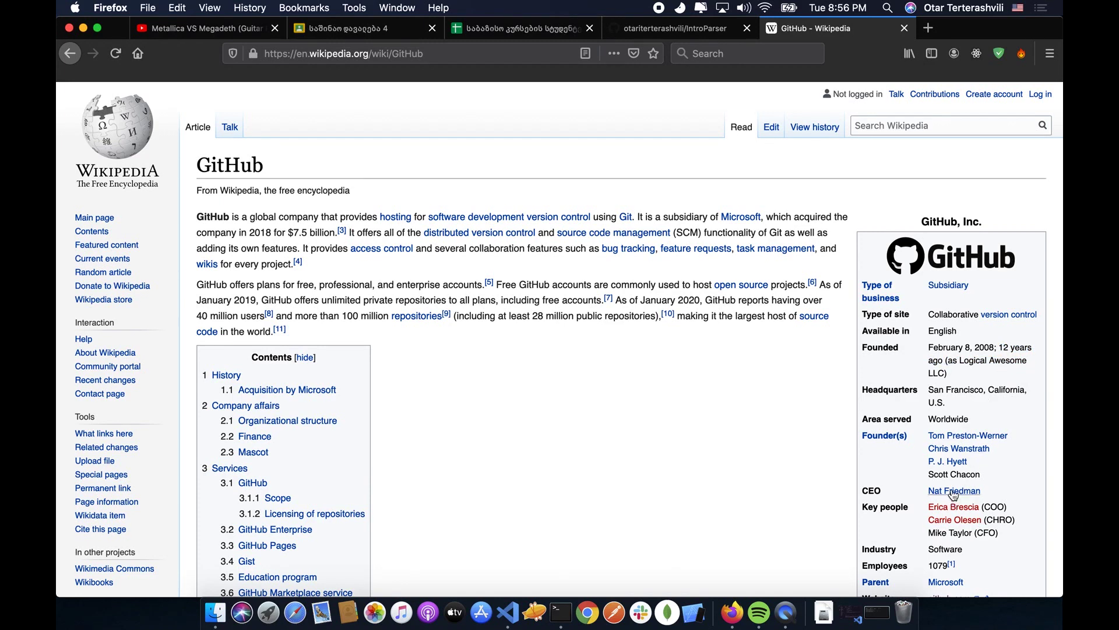
mouse_move(954, 492)
scroll(942, 472, down, 2)
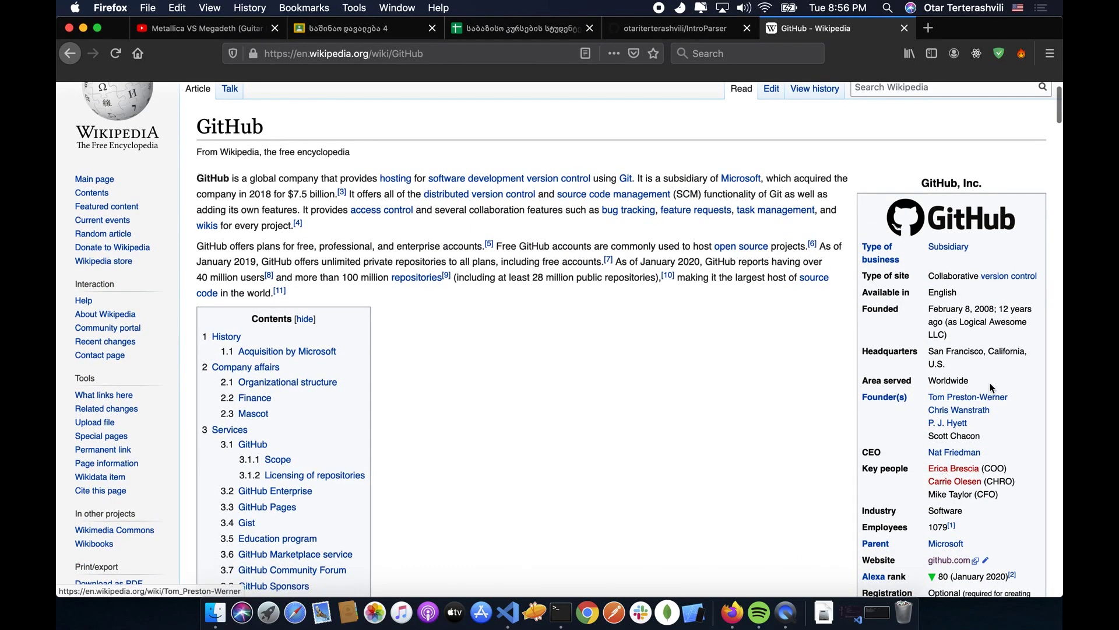
scroll(960, 439, down, 5)
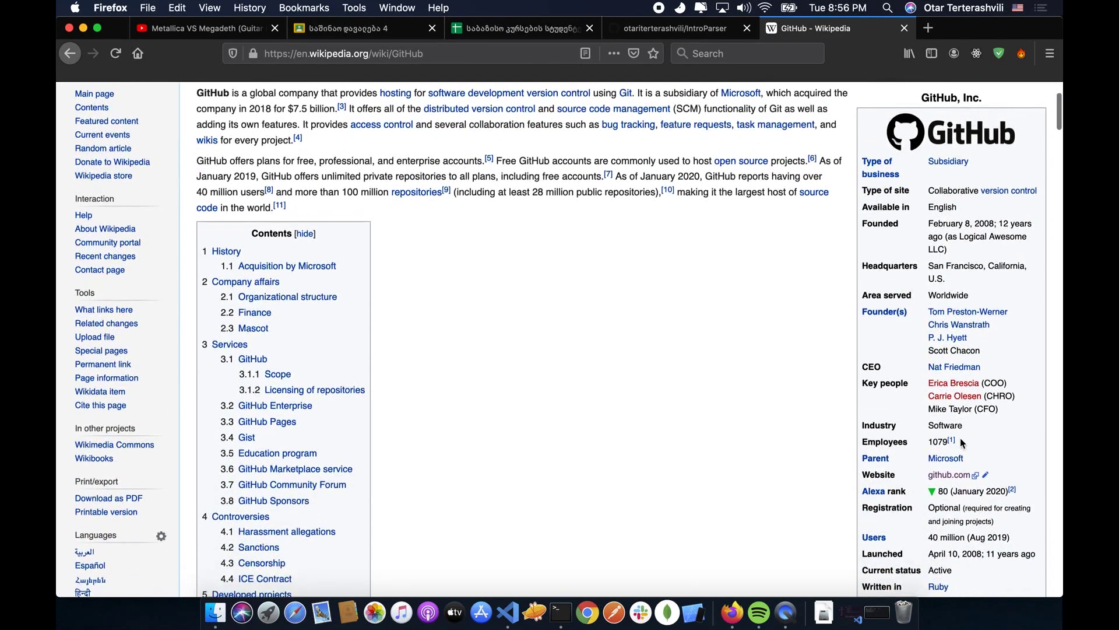
scroll(960, 438, down, 5)
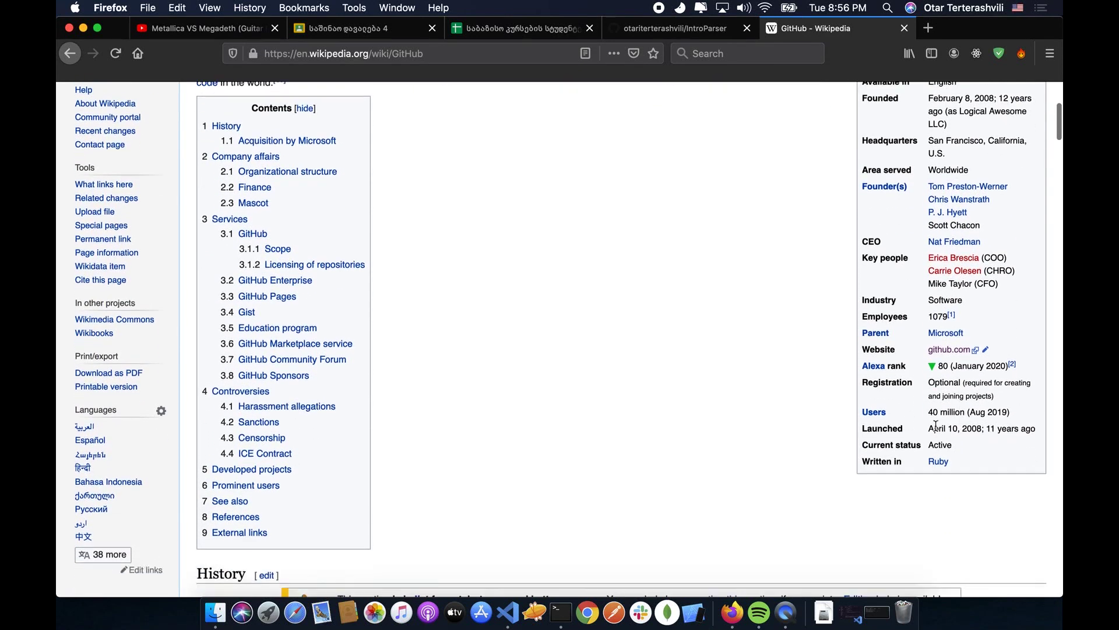
Step: Find "lin" in the Wikipedia article, preview the Linus Torvalds link in the Services section, and close the page search
key(super+f)
text(linus)
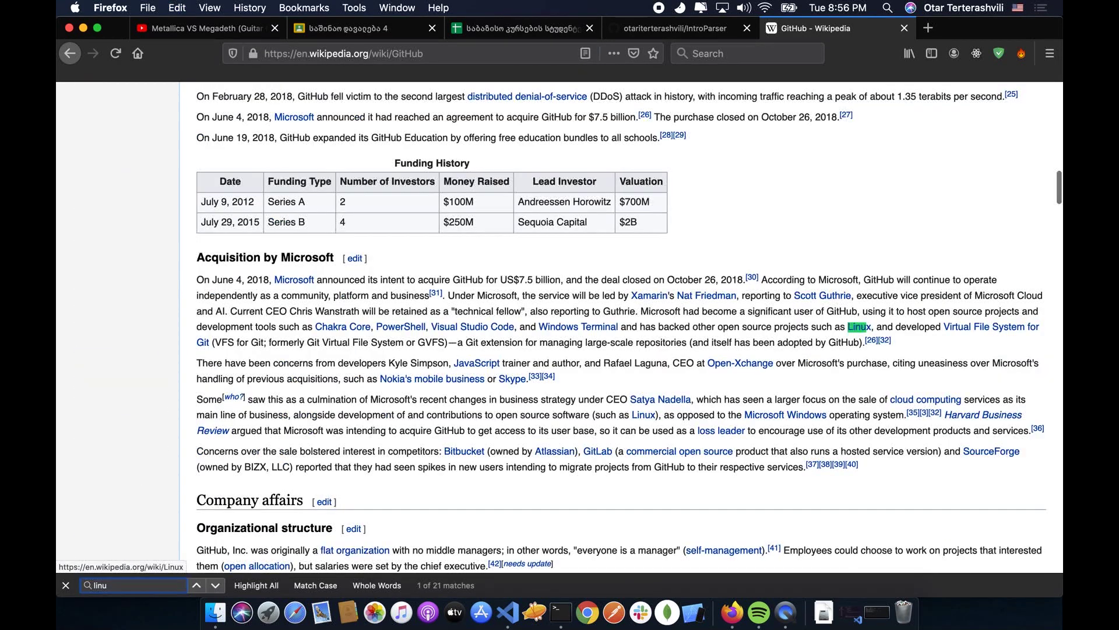
key(BackSpace)
key(BackSpace)
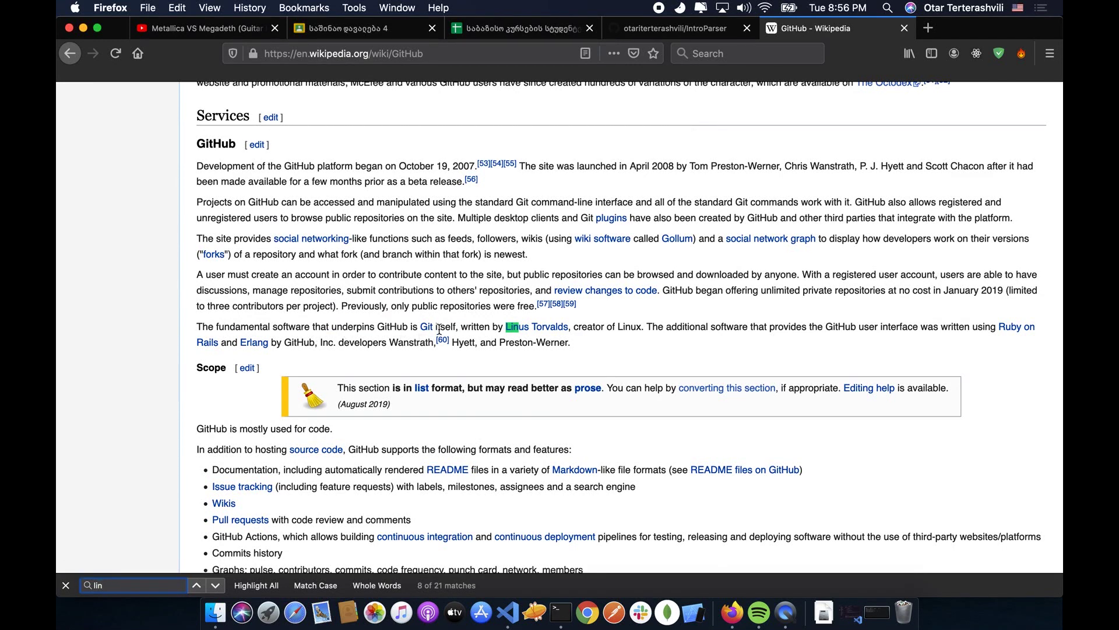
mouse_move(538, 332)
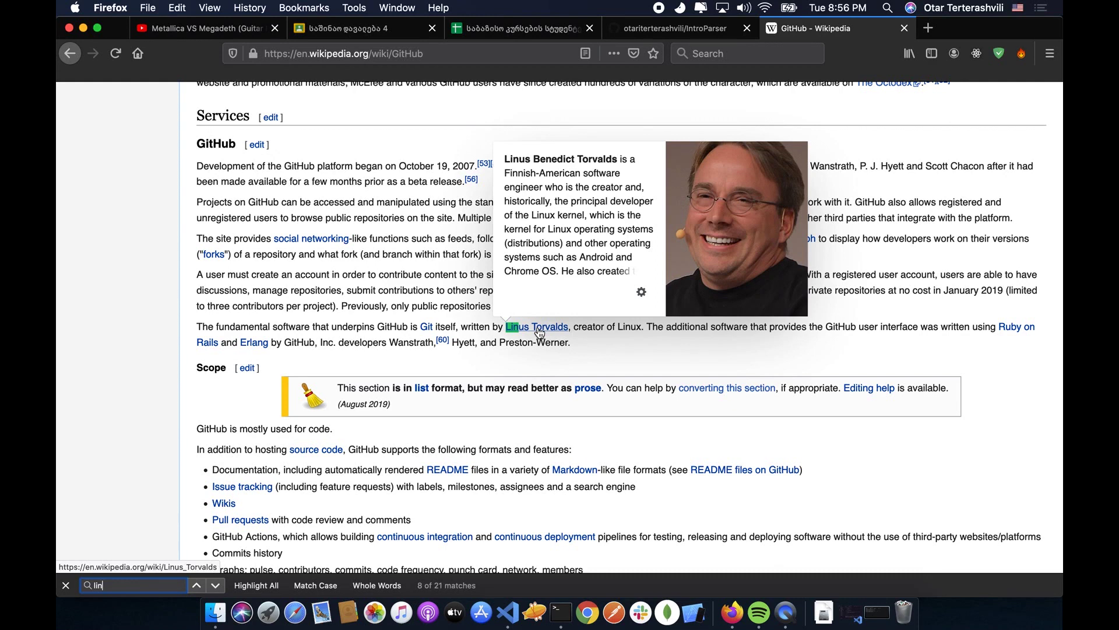
click(677, 338)
click(66, 584)
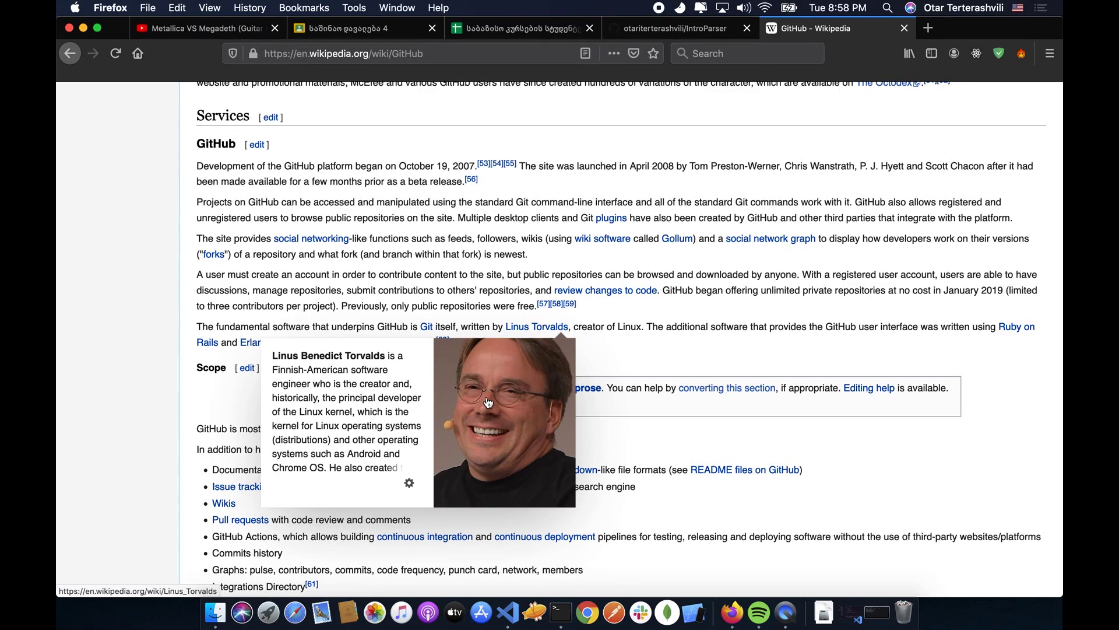
Step: Search the web for "vscode github" in a new tab and open the microsoft/vscode repository
key(ctrl+Left)
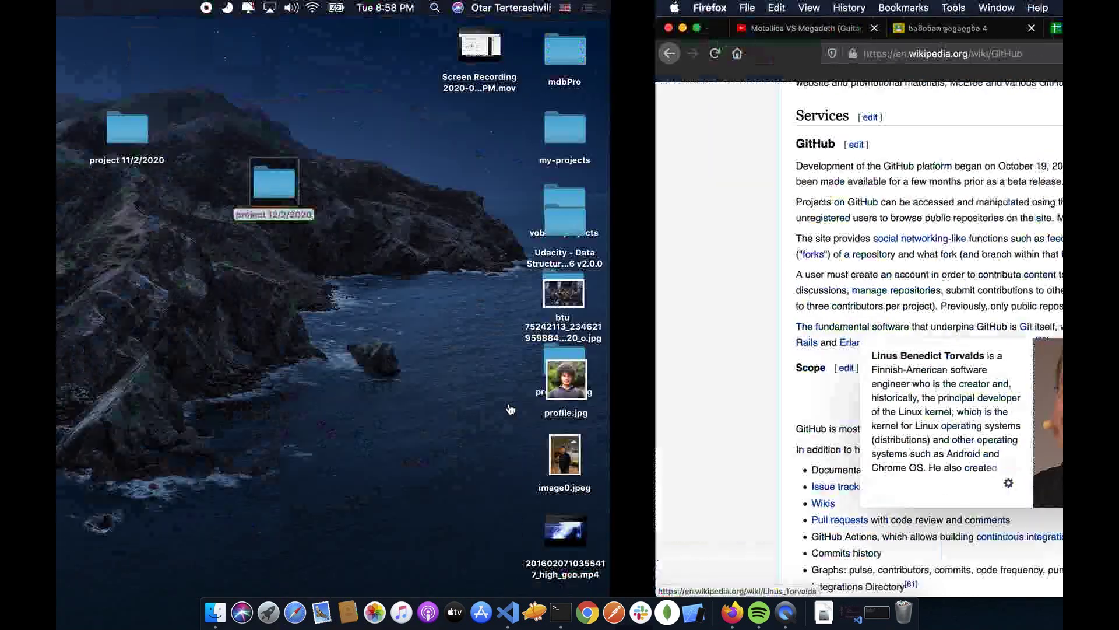
key(ctrl+Right)
click(928, 27)
text(vscode git)
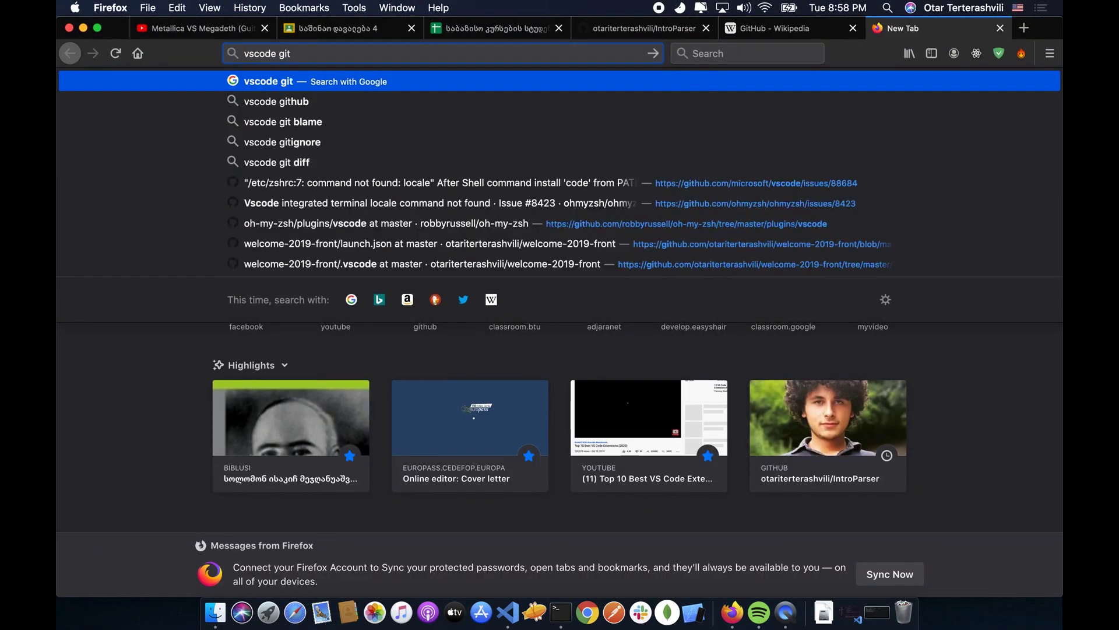
key(Down)
key(Return)
click(301, 224)
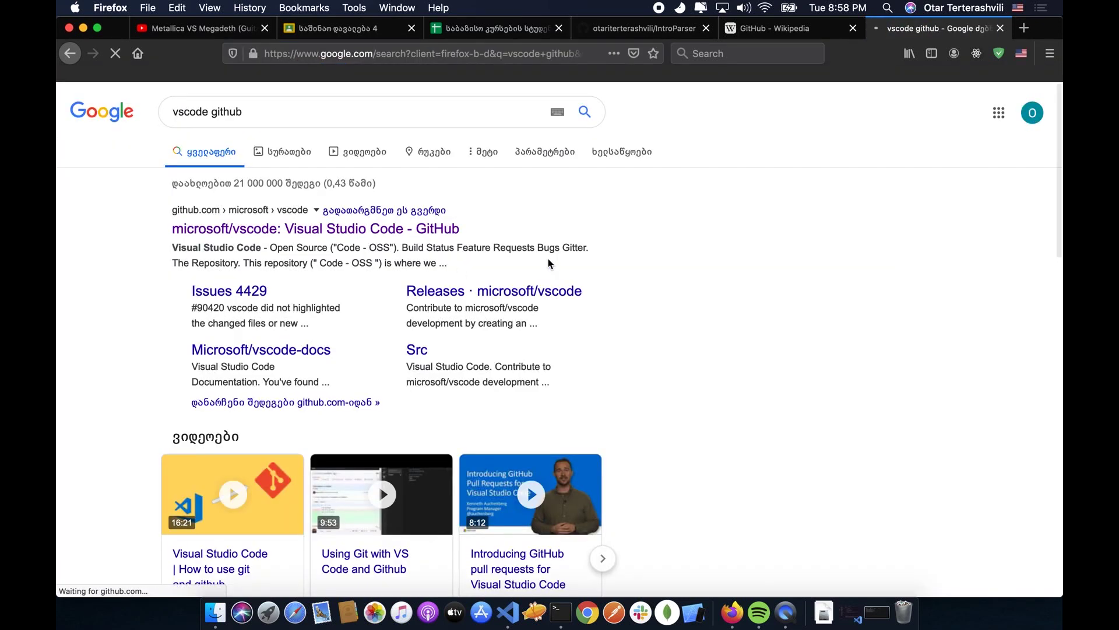
Step: Look through the microsoft/vscode file list and briefly visit the desktop to restore the minimized loop.py editor window
scroll(532, 331, down, 7)
scroll(532, 331, down, 5)
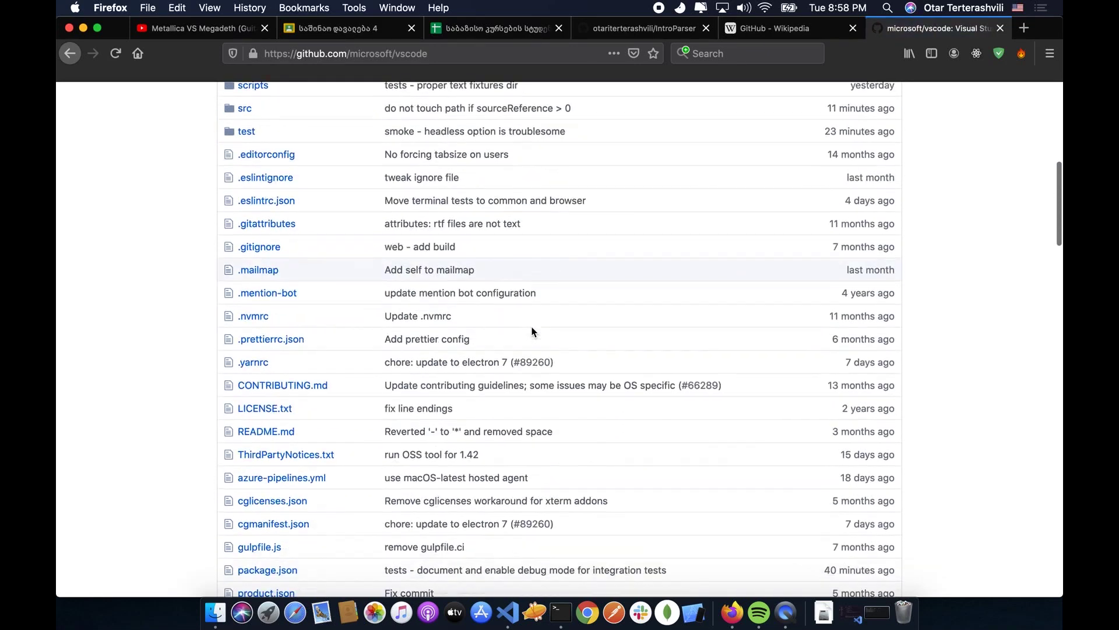
scroll(532, 331, up, 4)
scroll(531, 331, up, 3)
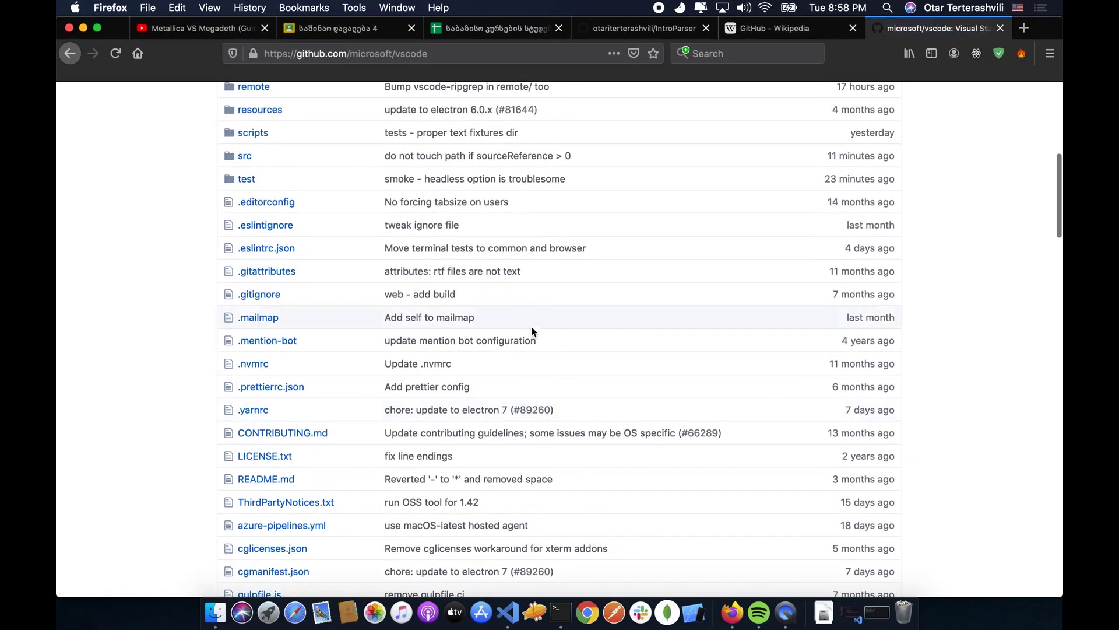
key(F11)
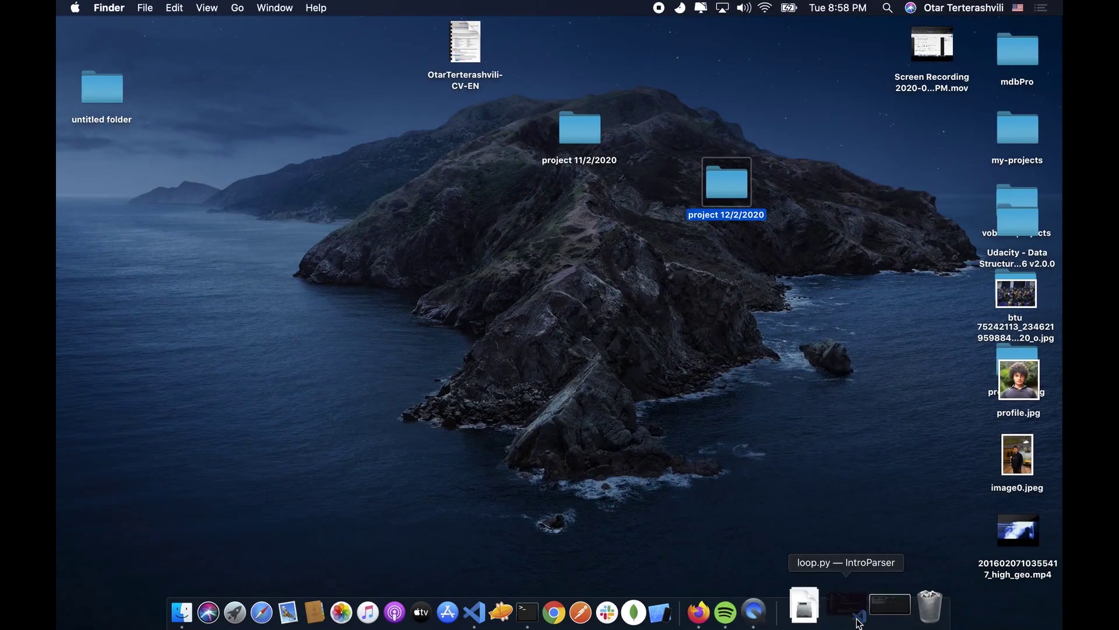
key(F11)
Step: Examine the microsoft/vscode repository summary, preview its contributors, and close the repository tab
scroll(594, 266, up, 8)
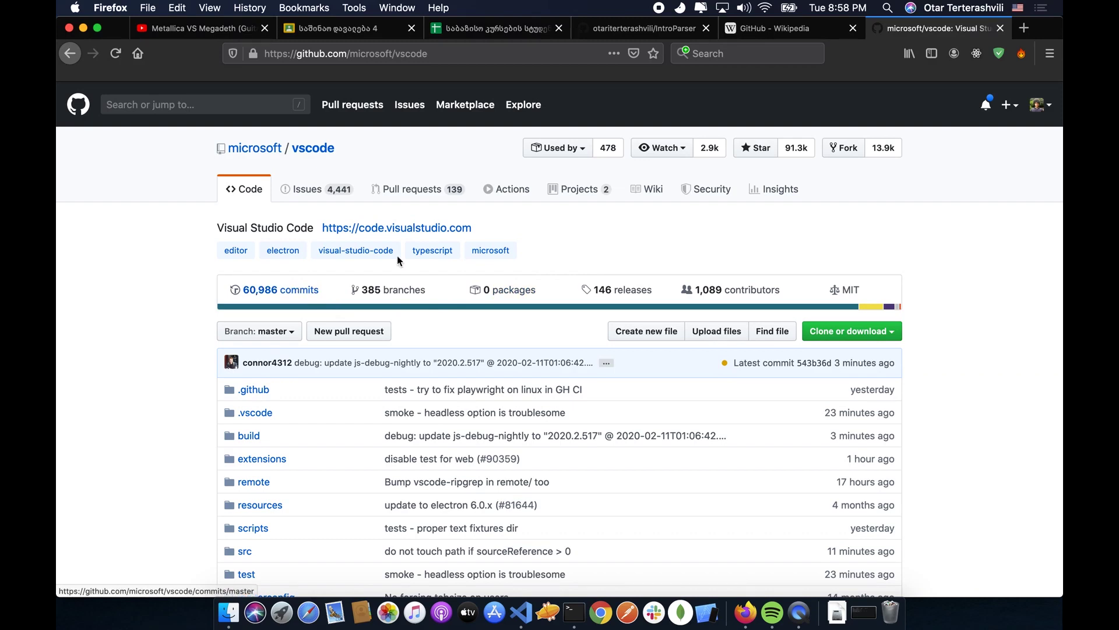
mouse_move(724, 296)
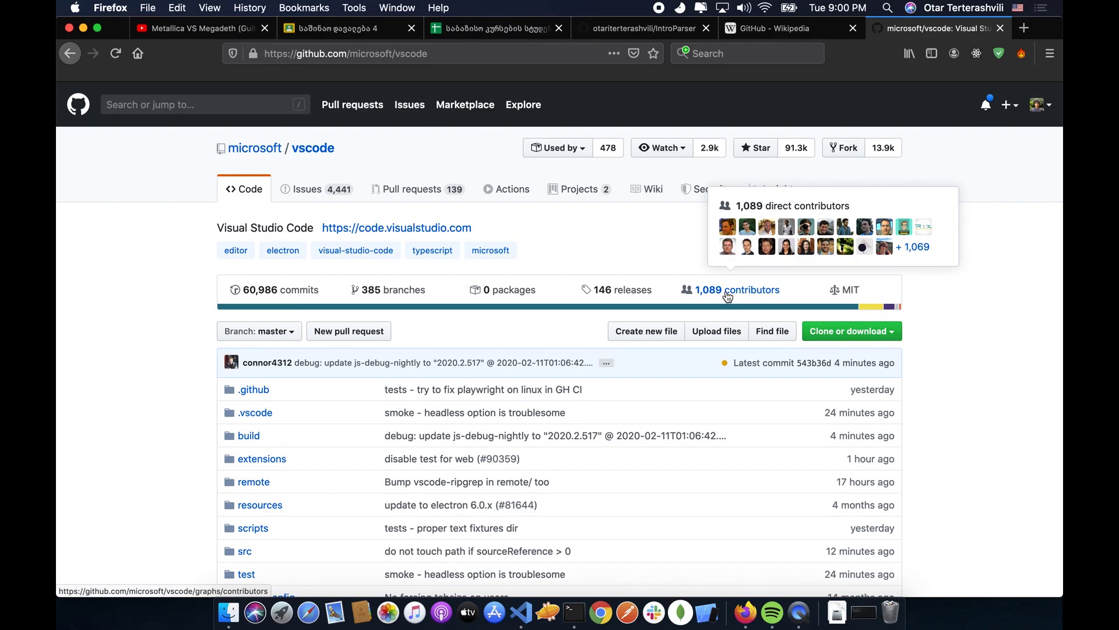
key(super+w)
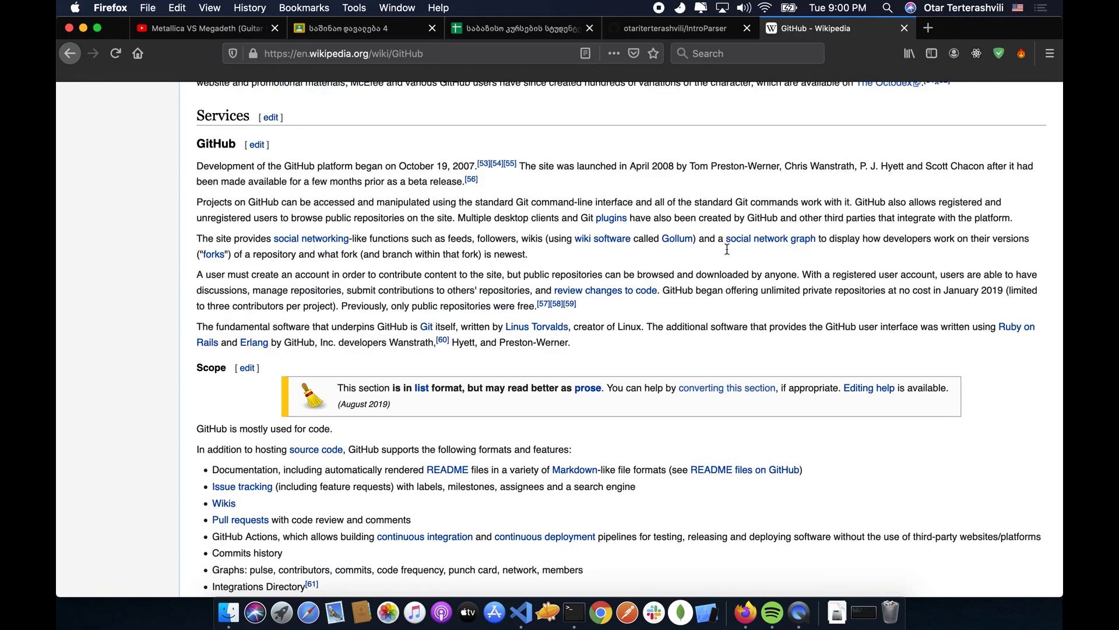
Step: Skim the Wikipedia article around the Services section and briefly view the loop.py code in VS Code
scroll(750, 157, down, 4)
scroll(748, 153, up, 6)
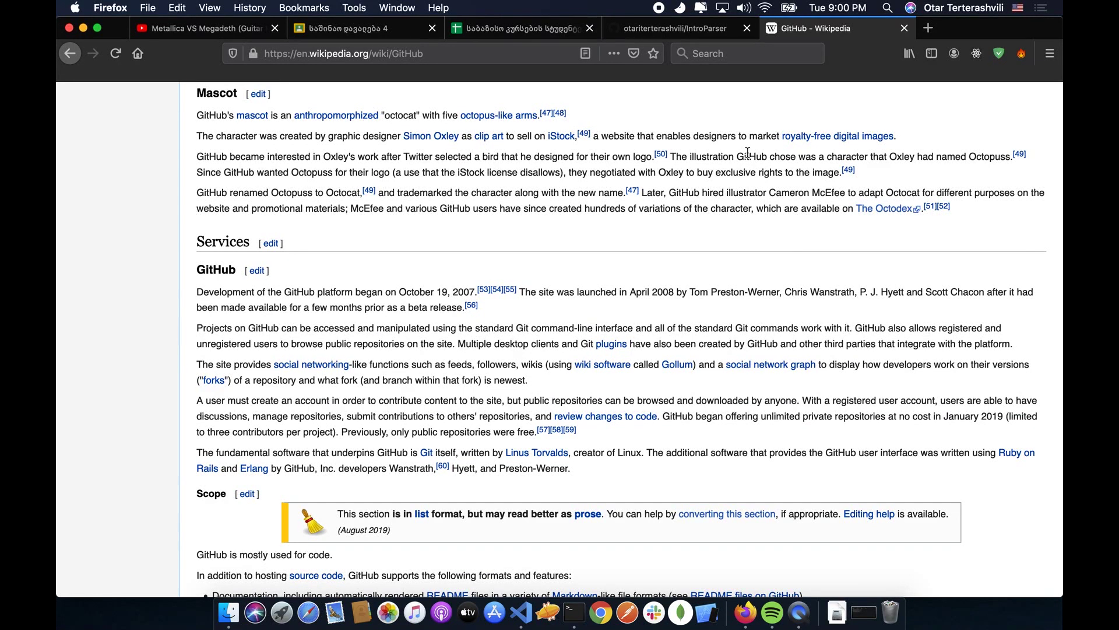
key(ctrl+Left)
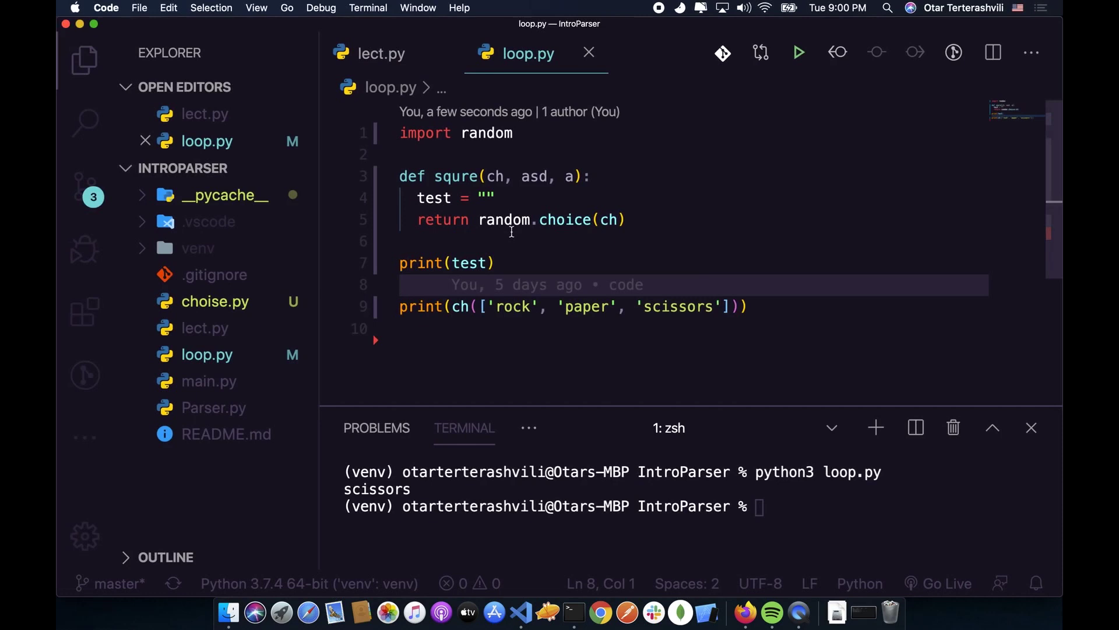
click(570, 176)
click(554, 261)
key(ctrl+Right)
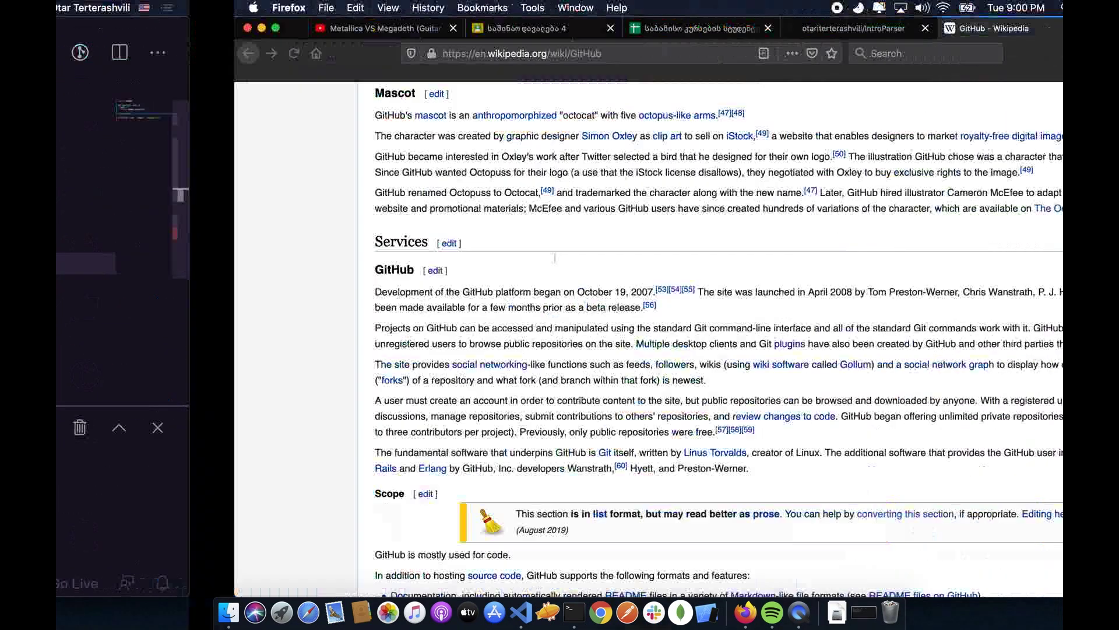
Step: Switch to the IntroParser repository on GitHub in Firefox and look over its file list
click(656, 24)
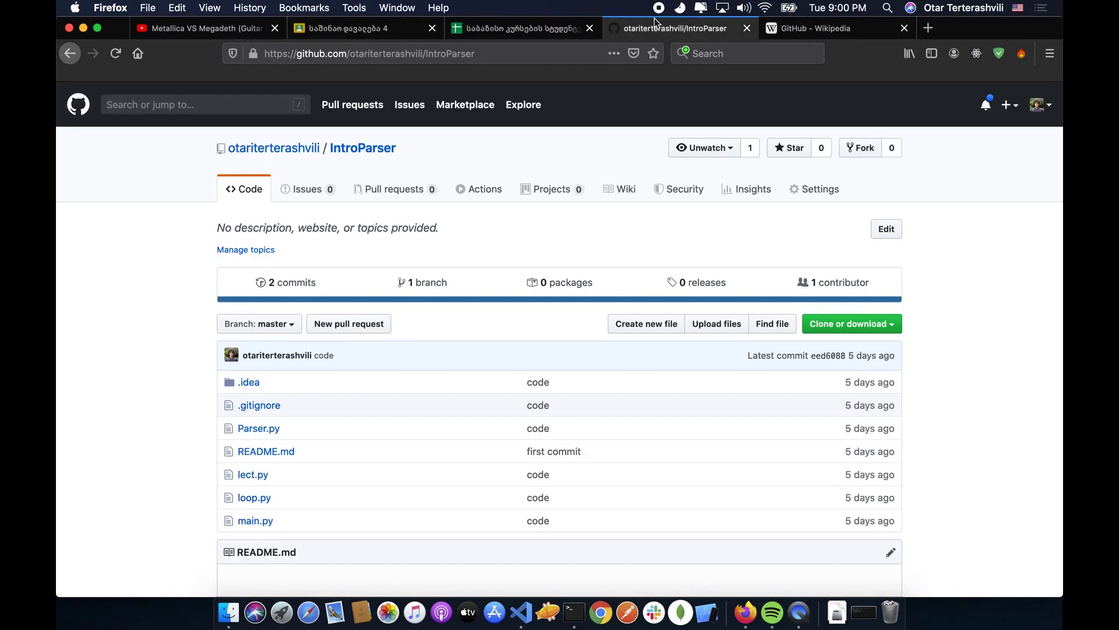
click(703, 56)
scroll(458, 487, down, 3)
scroll(458, 487, up, 3)
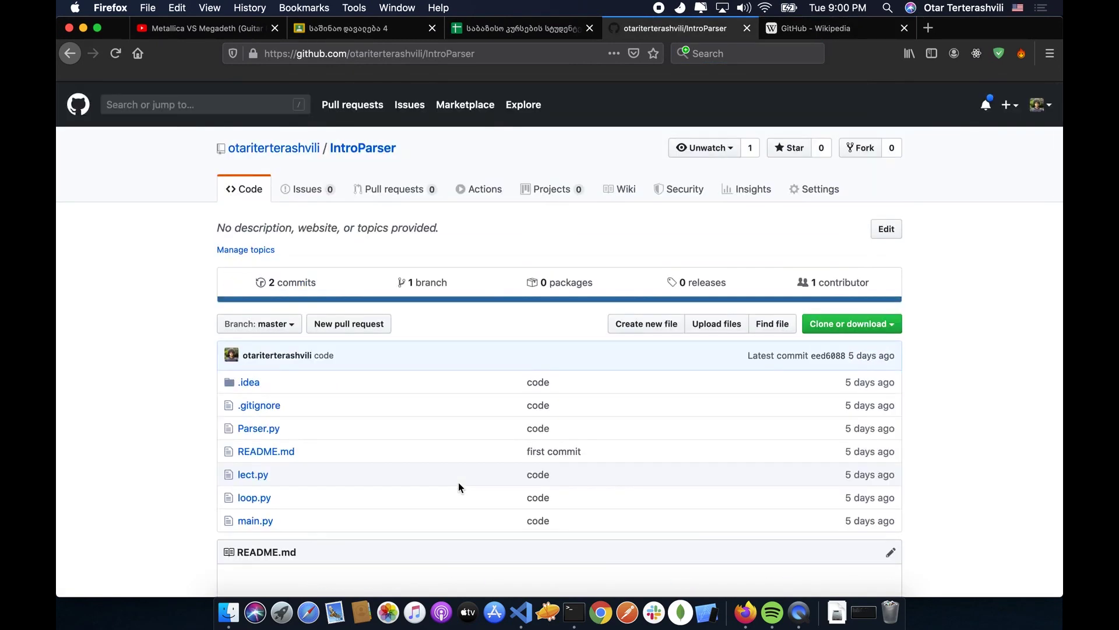
Step: Minimize the VS Code window and select both dated project folders on the desktop
key(ctrl+Right)
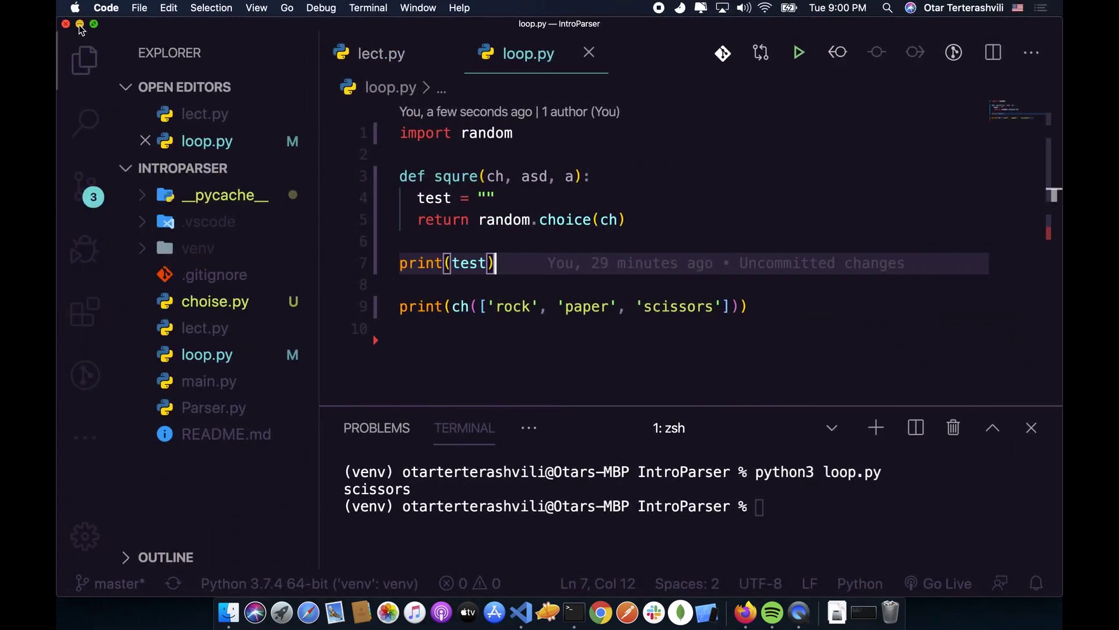
key(super+m)
drag(812, 91, 555, 309)
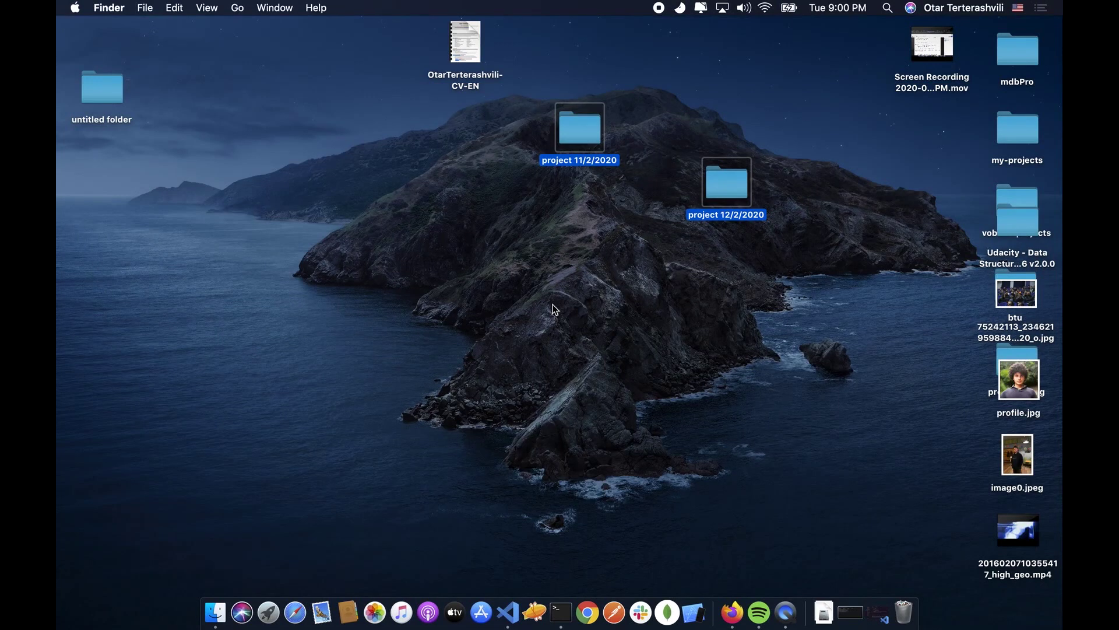
Step: Return to Firefox and search the web for "karnel github" in a new tab
key(ctrl+Left)
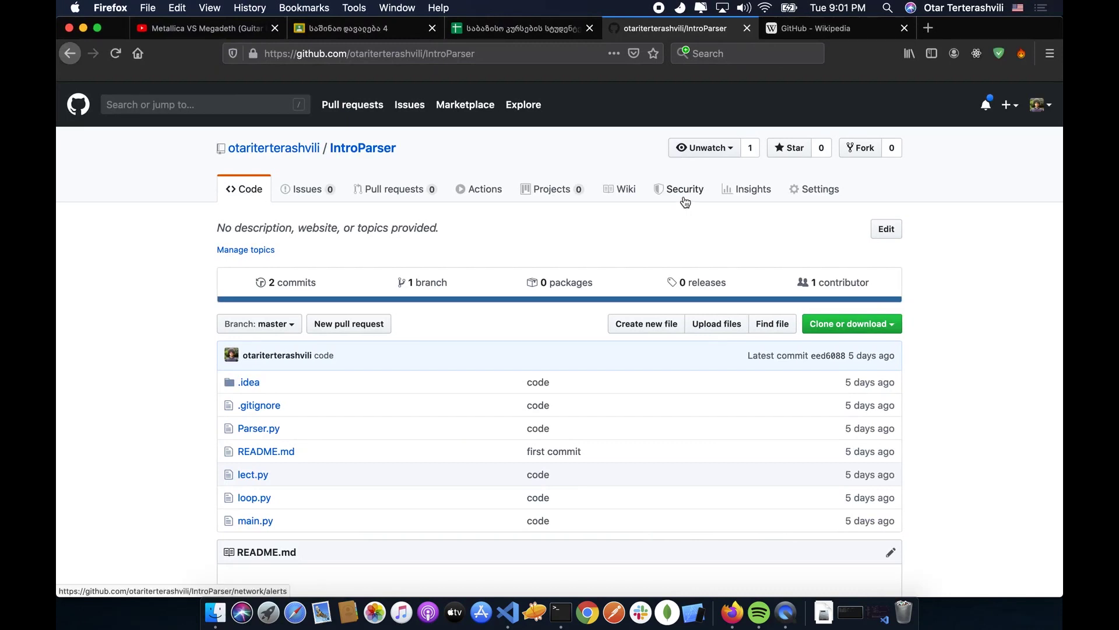
click(835, 28)
click(928, 27)
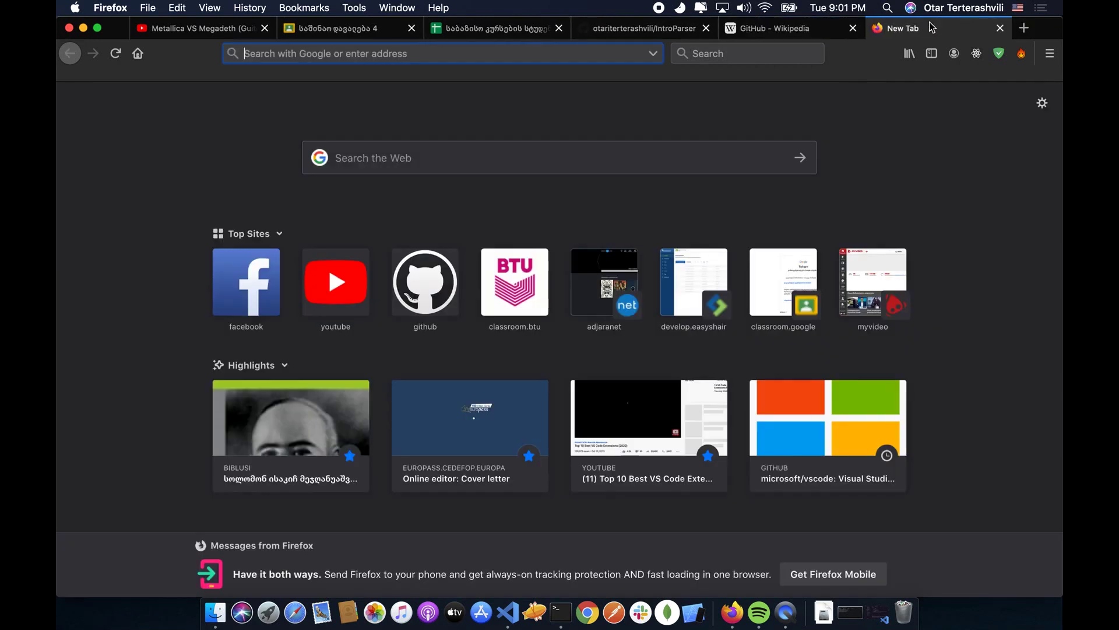
text(ka)
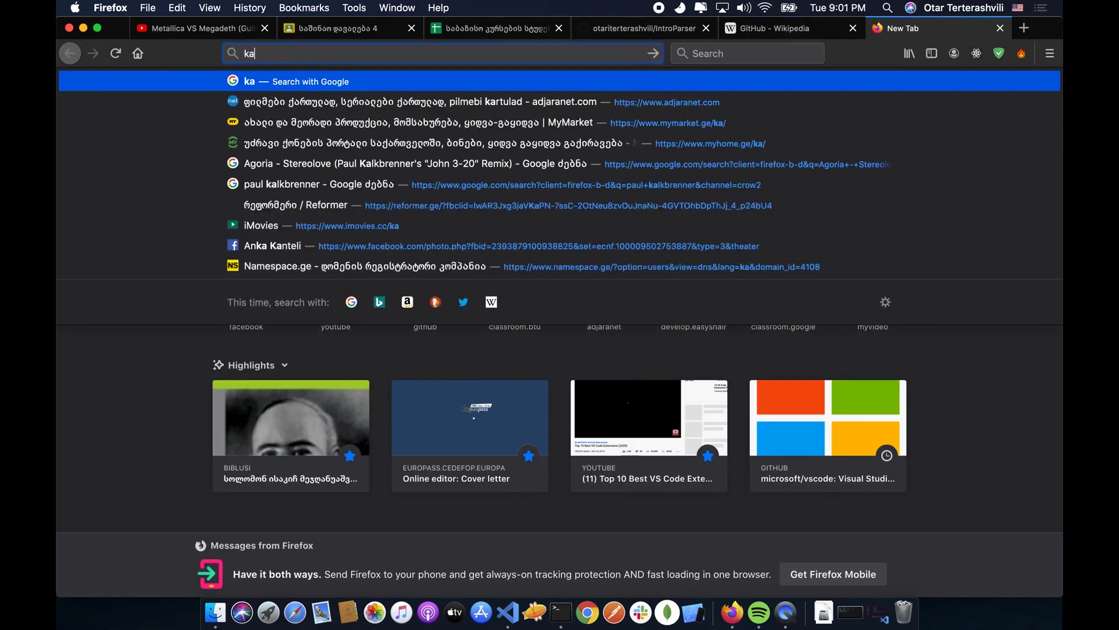
text(rnel)
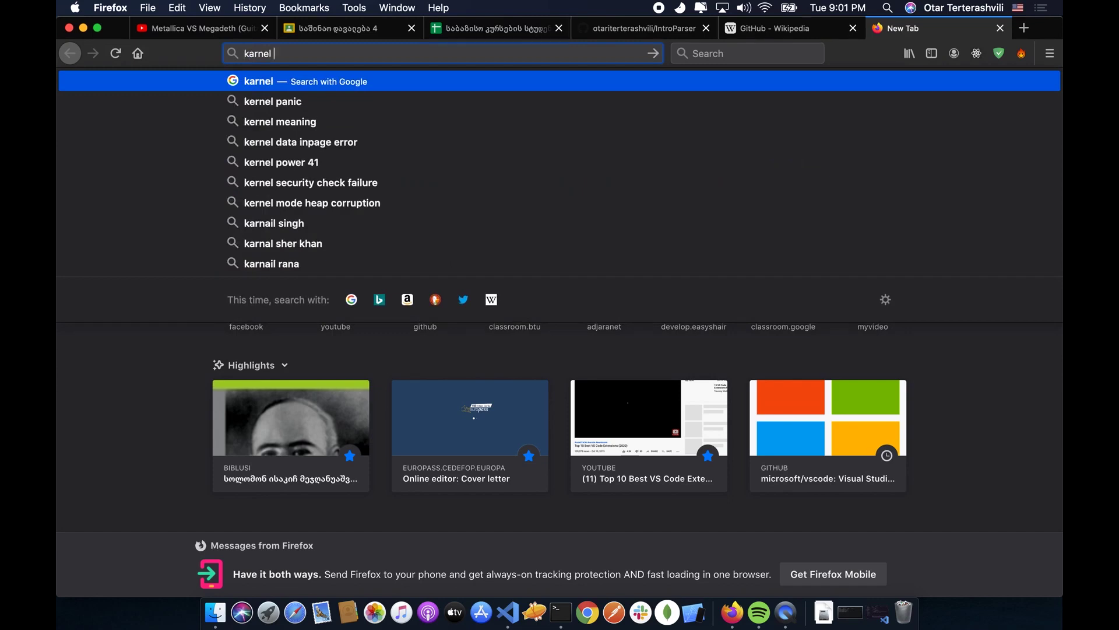
text( github)
key(Return)
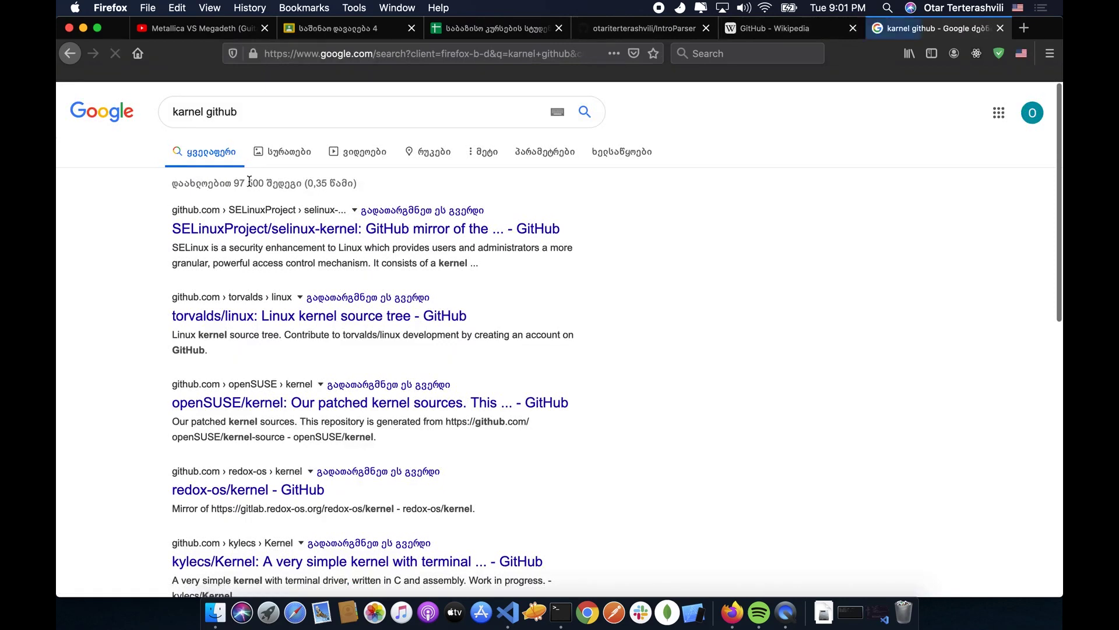
Step: Go back from the SELinuxProject/selinux-kernel result and open the torvalds/linux repository instead
click(233, 231)
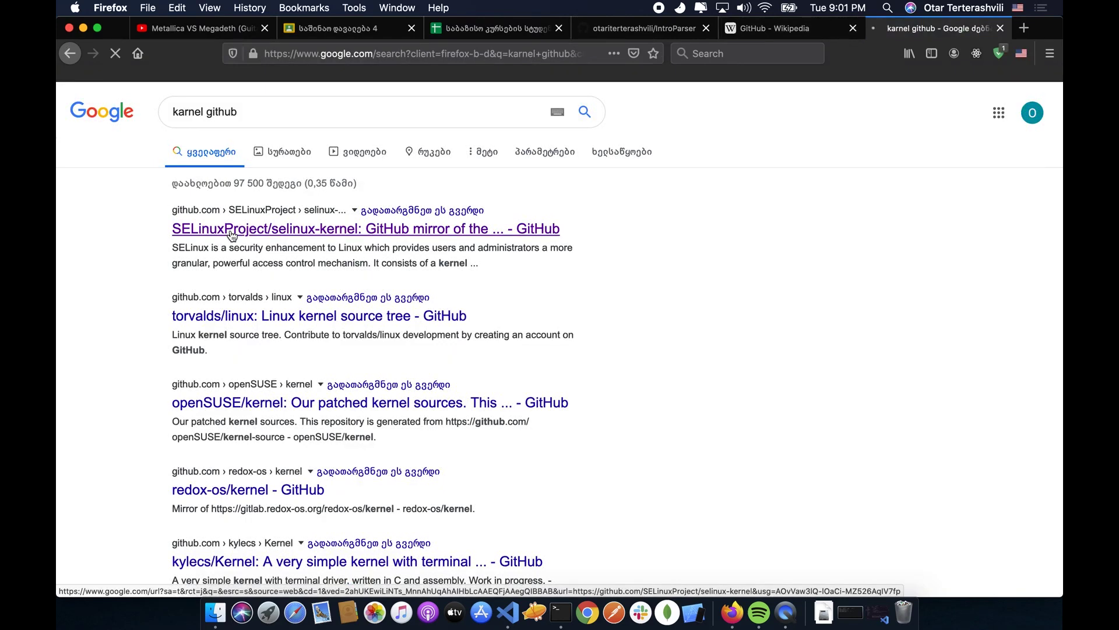
key(super+Left)
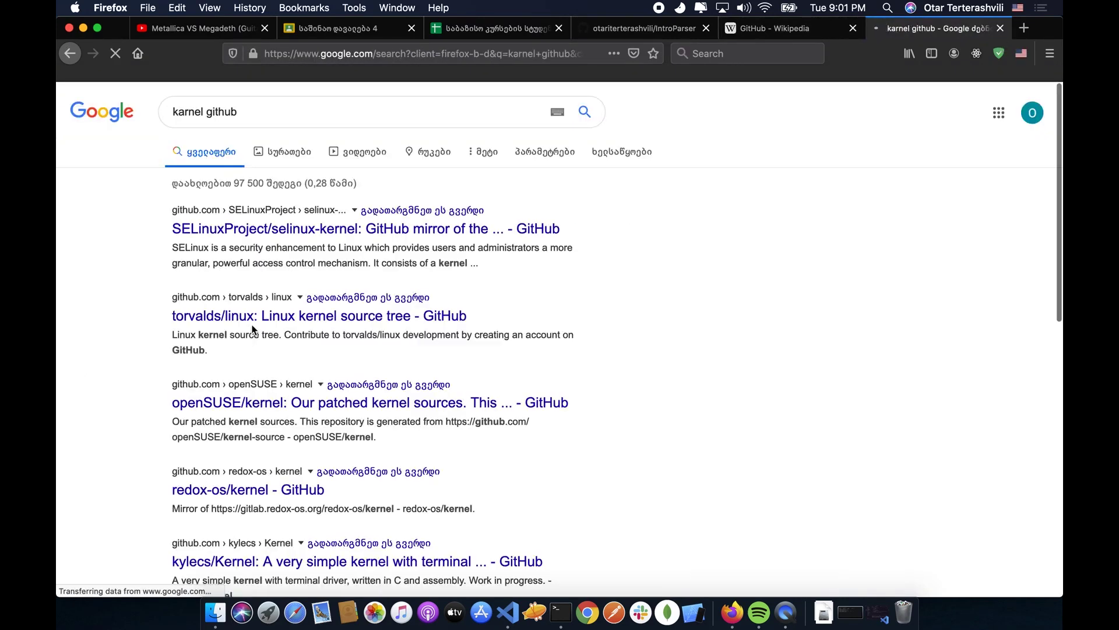
click(174, 315)
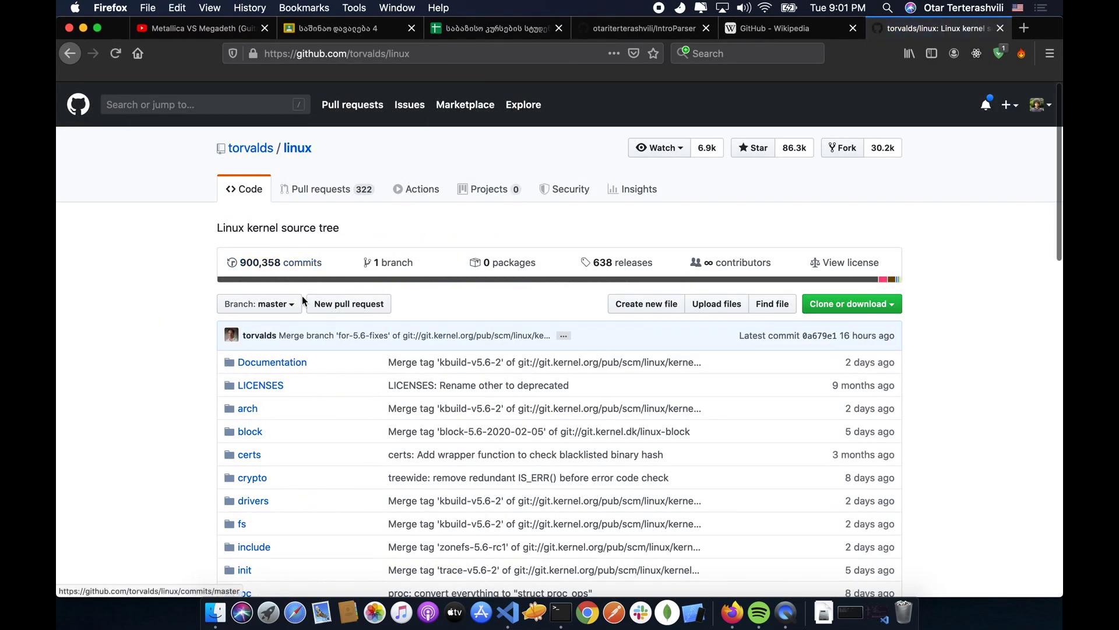
Step: Highlight the linux repository name, examine the contributors entry in its summary, and close the repository tab
drag(315, 148, 285, 154)
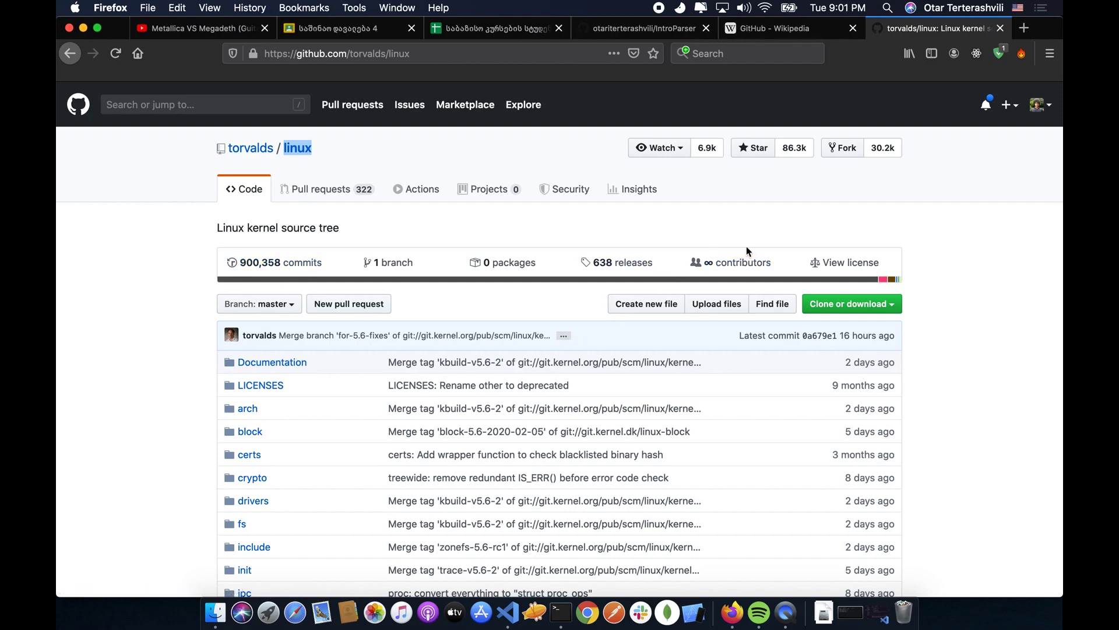
mouse_move(752, 265)
key(super+w)
Step: Skim the Wikipedia article's History, funding and Microsoft acquisition sections
scroll(632, 297, down, 5)
scroll(631, 297, up, 20)
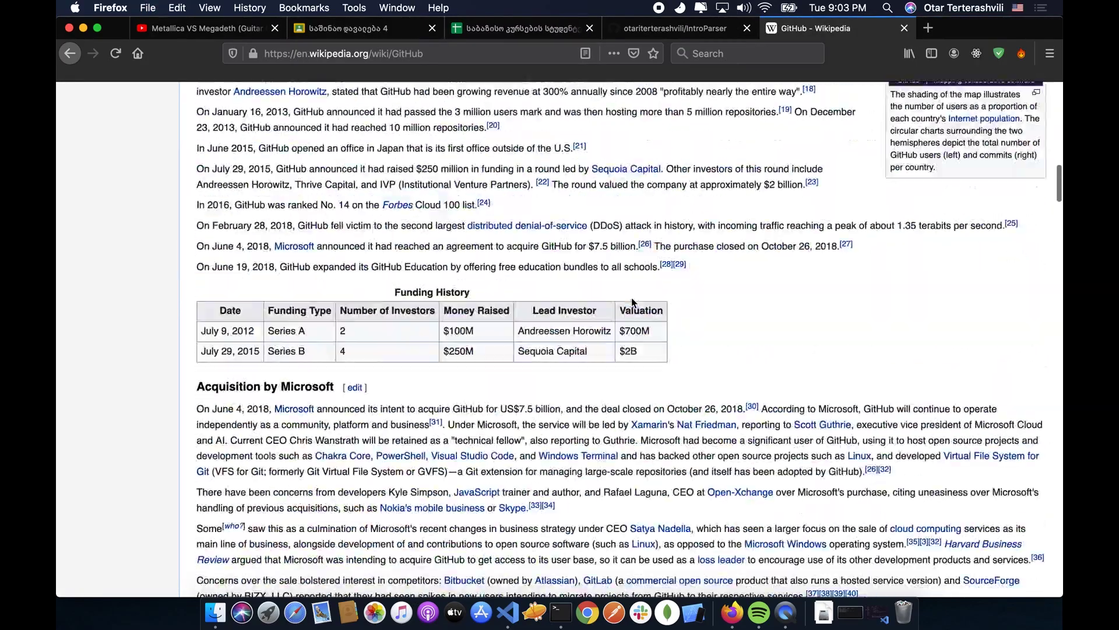
scroll(631, 298, down, 20)
scroll(632, 297, up, 5)
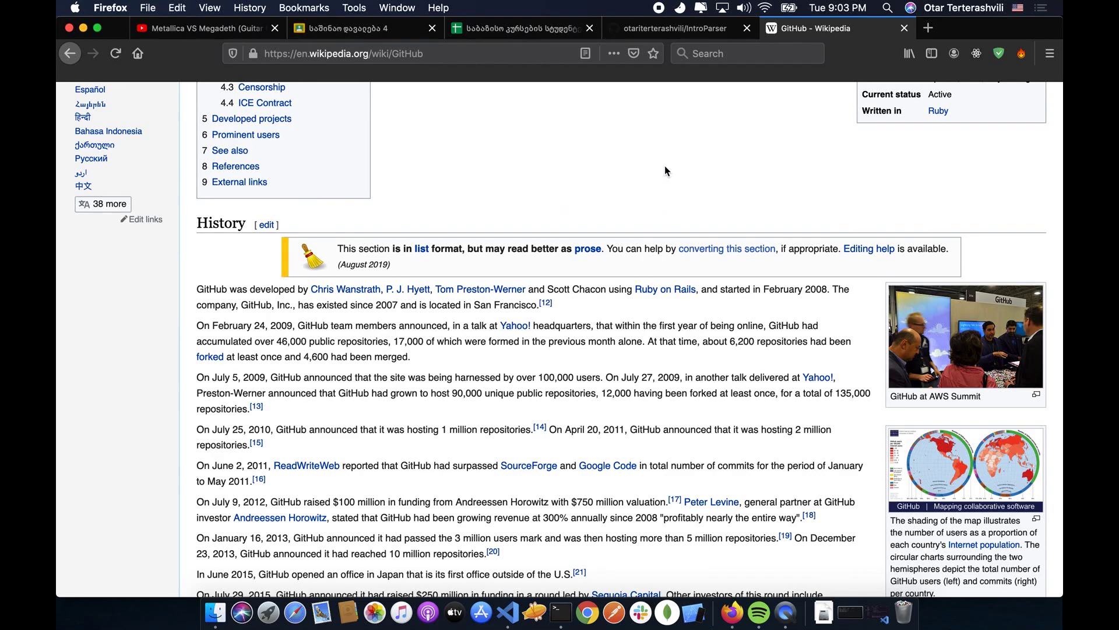
Step: Switch to the IntroParser repository and show both dated project folders on the desktop by selecting them together
click(692, 32)
key(ctrl+Left)
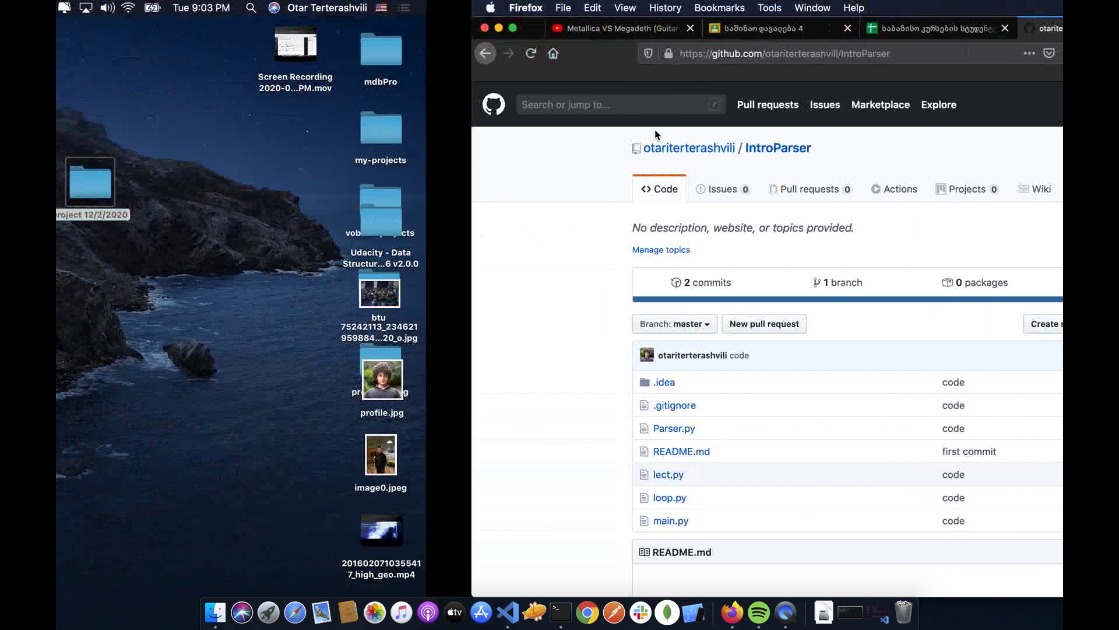
drag(808, 70, 544, 421)
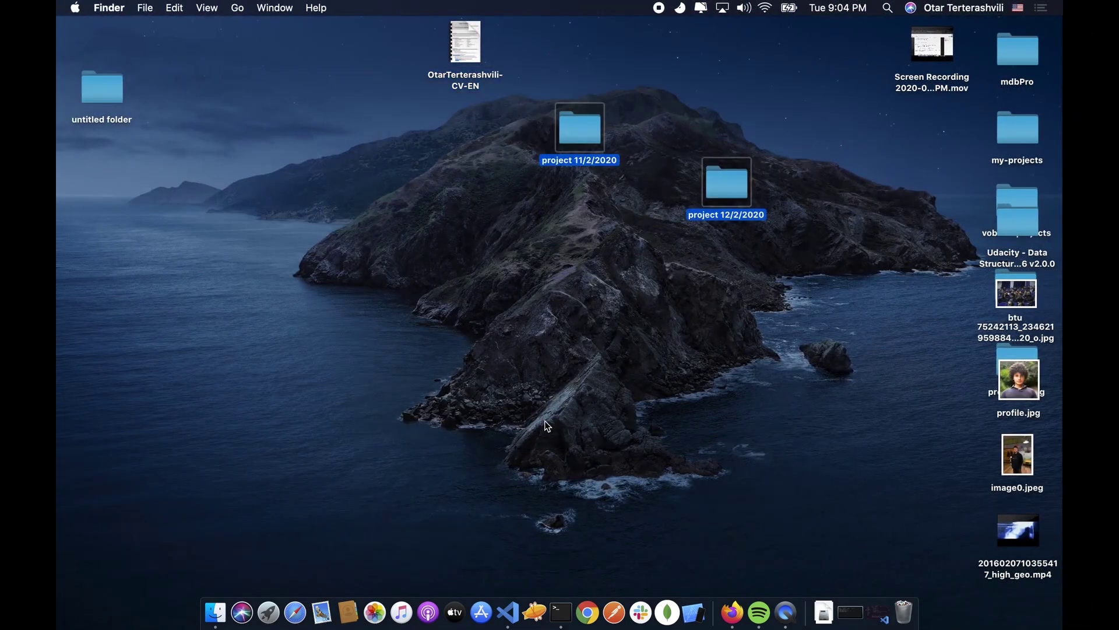
Step: Return to the IntroParser repository in Firefox and open the GitHub home dashboard
key(ctrl+Right)
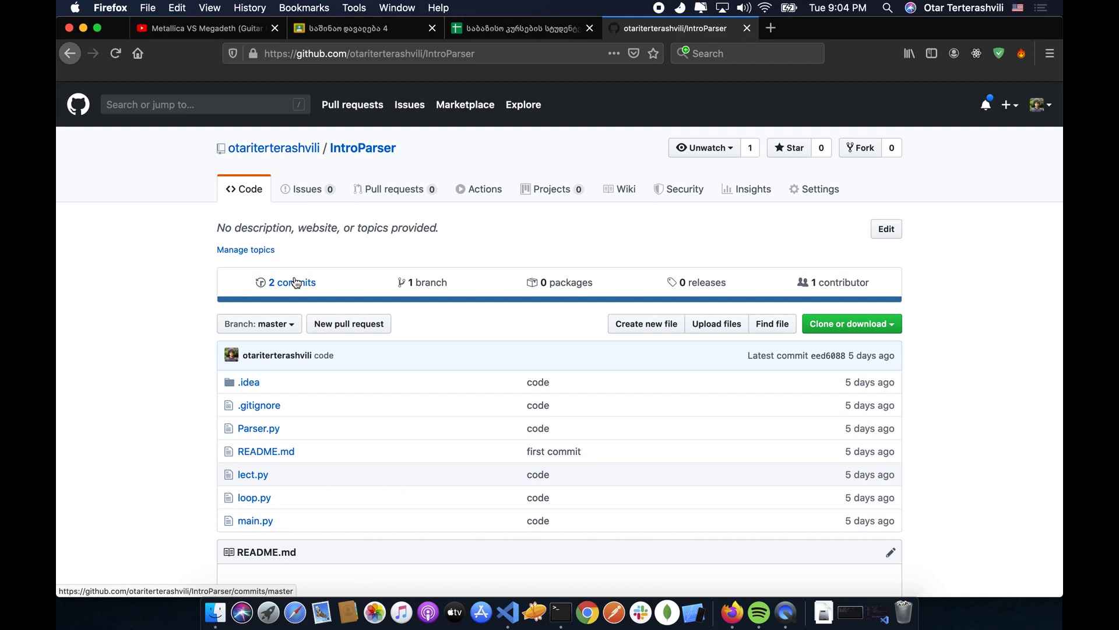
click(337, 148)
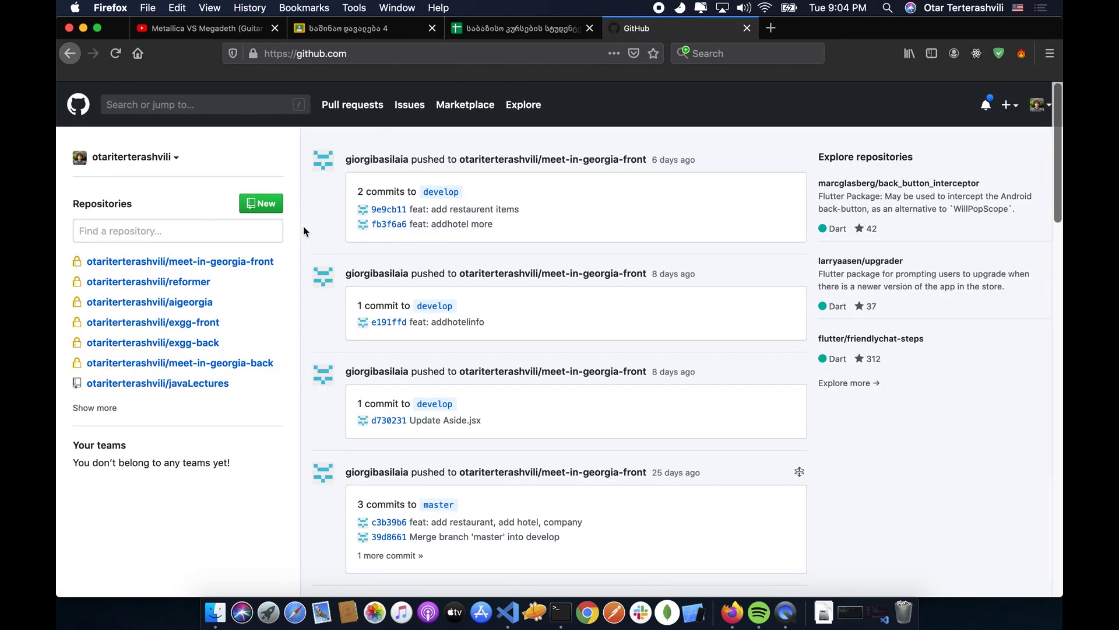
Step: Open the form for creating a new GitHub repository and view the available owner accounts
click(261, 203)
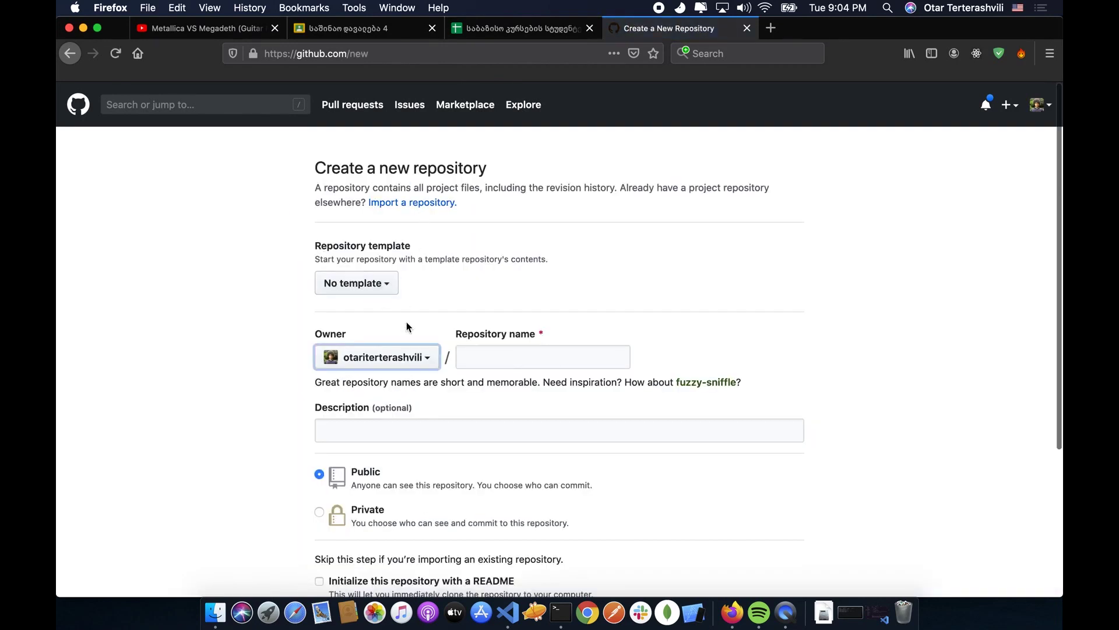
click(408, 358)
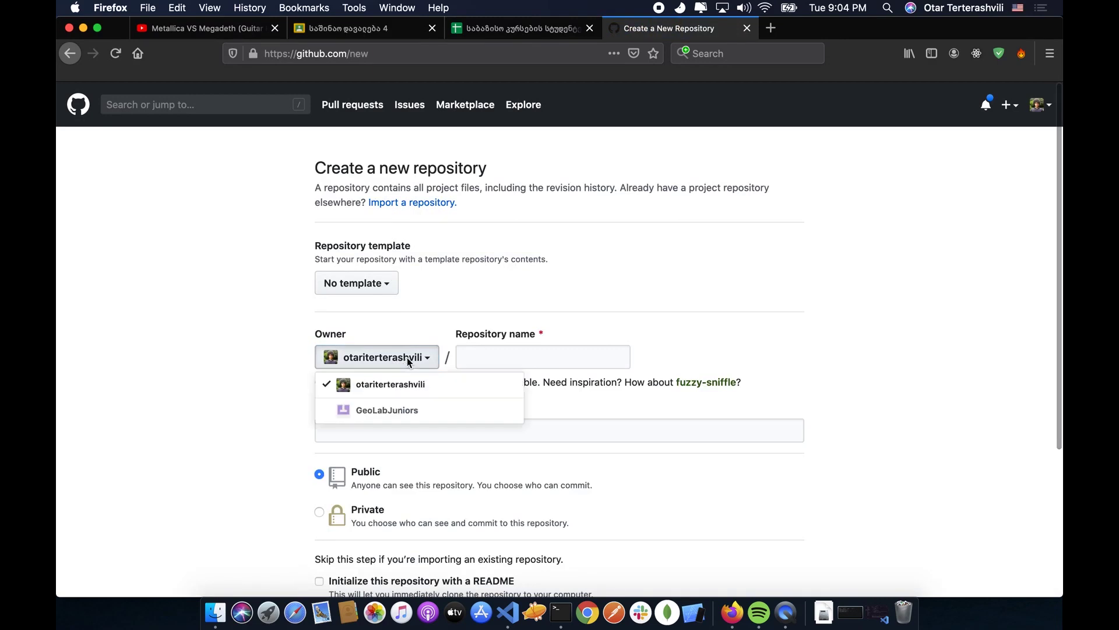
click(424, 327)
click(531, 355)
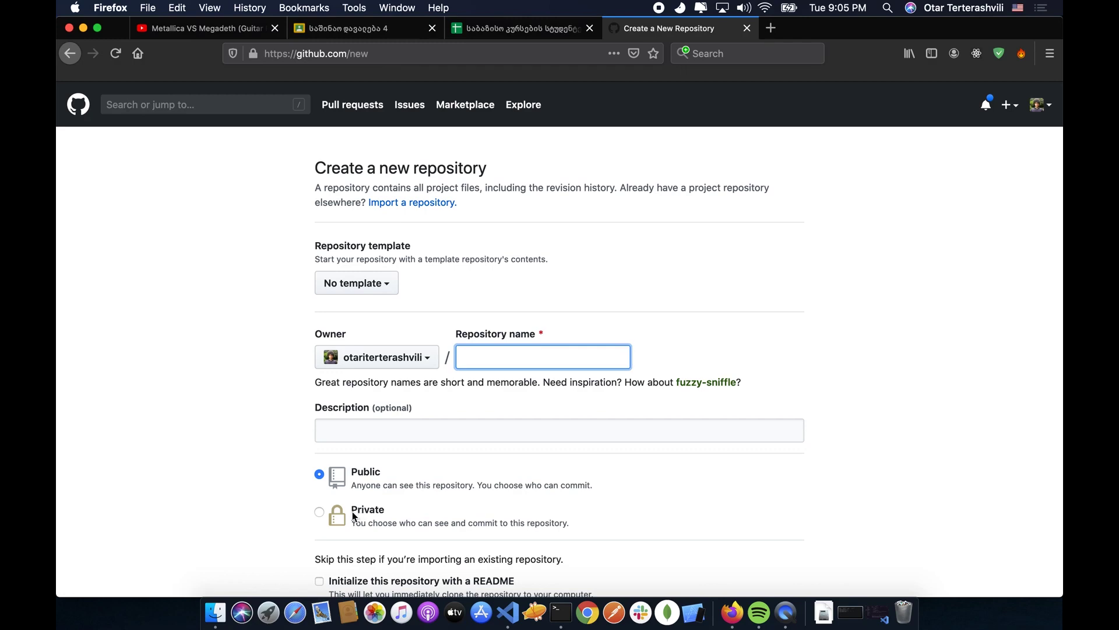
Step: Try the Private visibility option, restore Public, and review the remaining fields of the new repository form
click(320, 512)
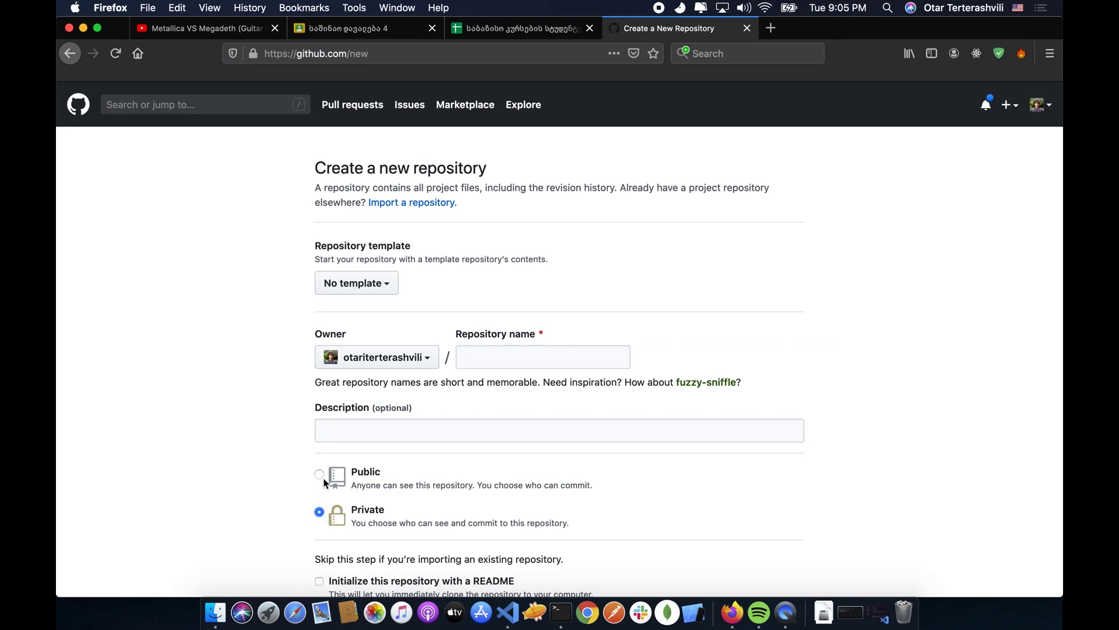
click(320, 474)
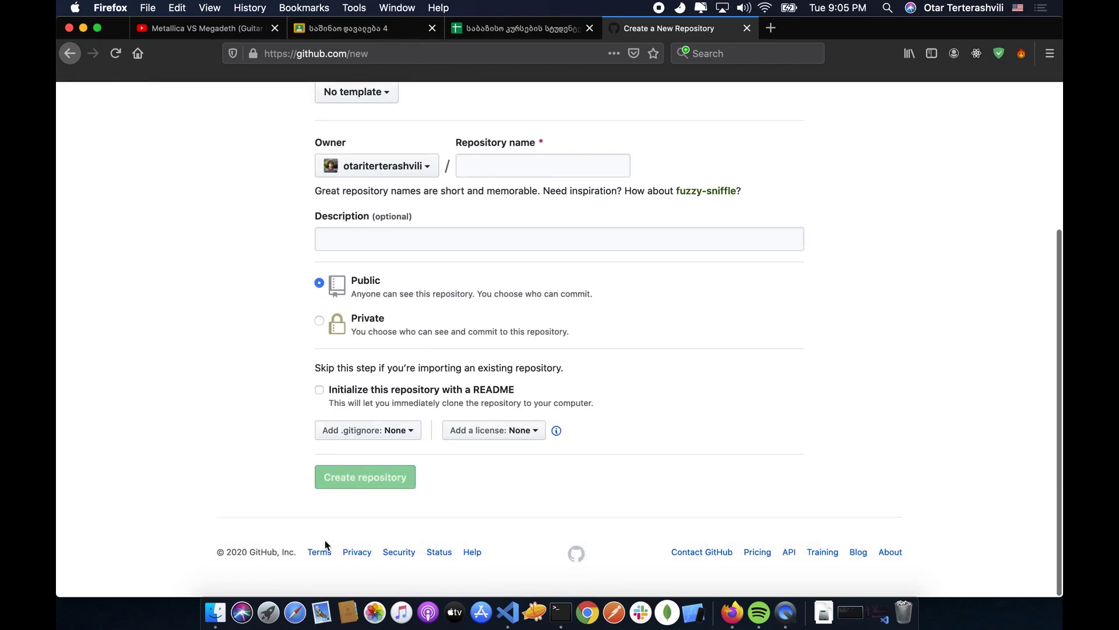
click(540, 237)
click(890, 176)
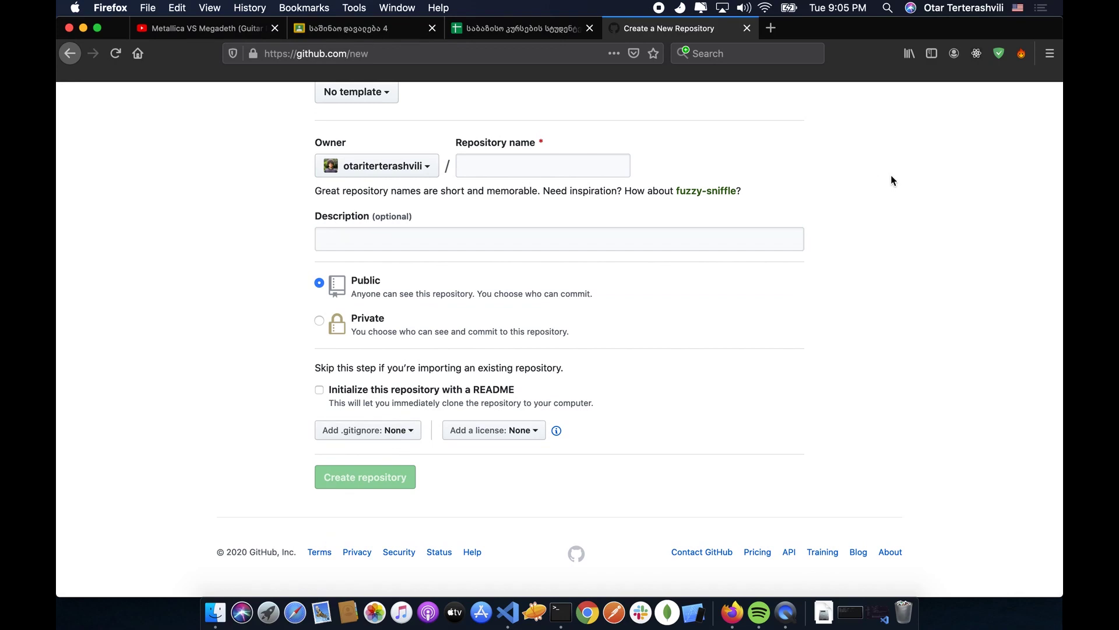
click(477, 160)
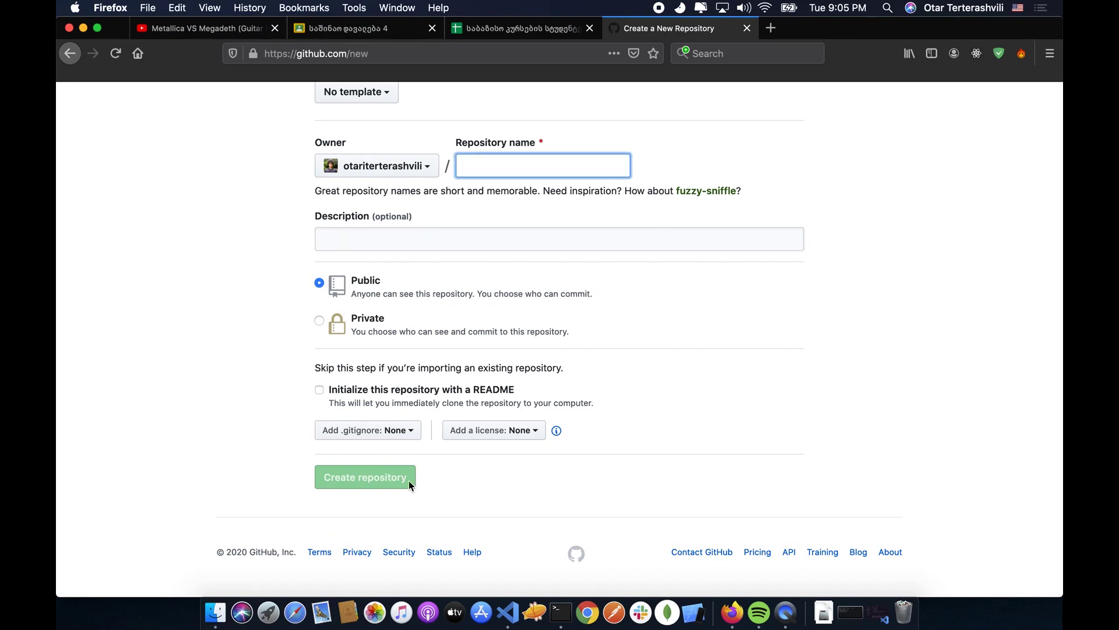
Step: Switch to the Terminal window on the desktop and list the contents of the IntroParser folder
key(super+h)
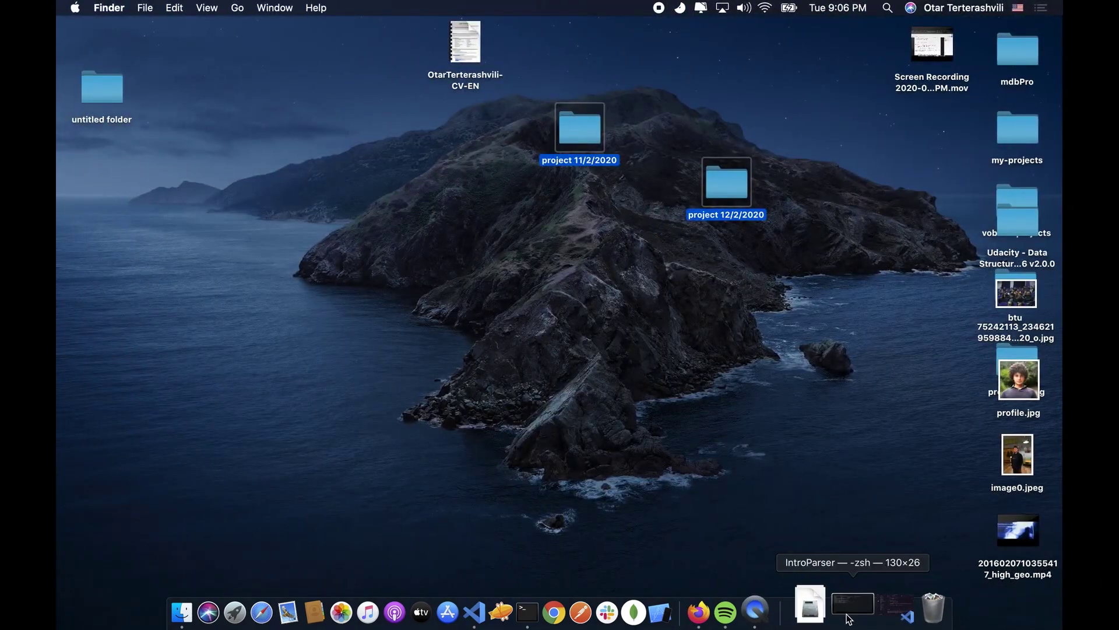
click(849, 617)
key(Return)
key(Return)
key(ctrl+l)
scroll(682, 187, up, 2)
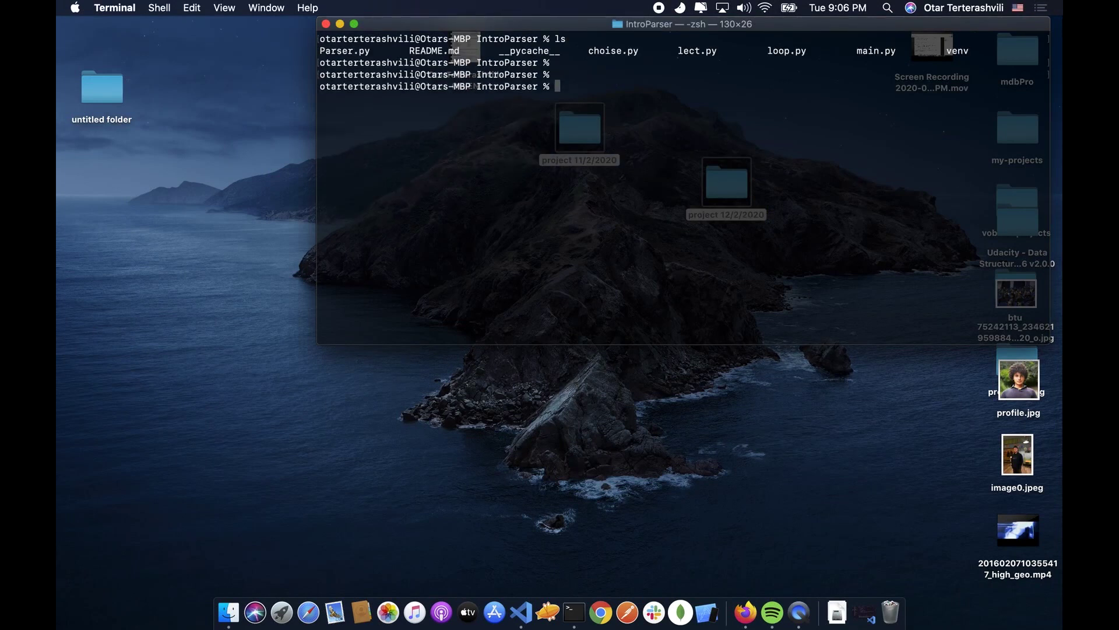
text(ls)
key(Return)
key(Return)
key(Return)
key(Return)
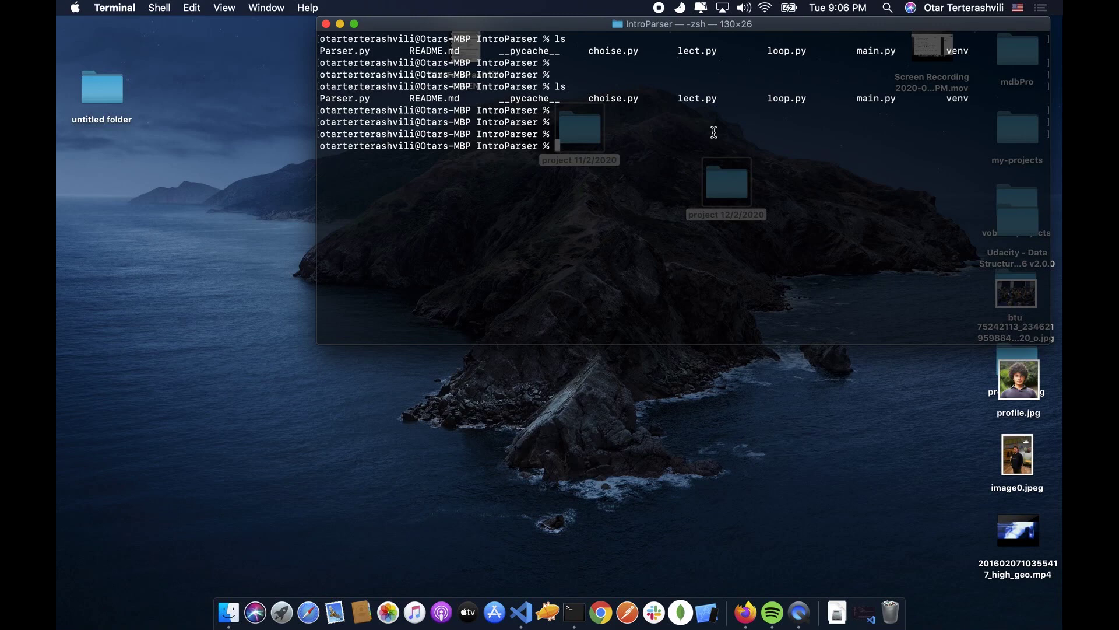
Step: Move to the root directory, return to the home directory, and change into Desktop to list its contents
text(cd //)
key(Return)
text(c)
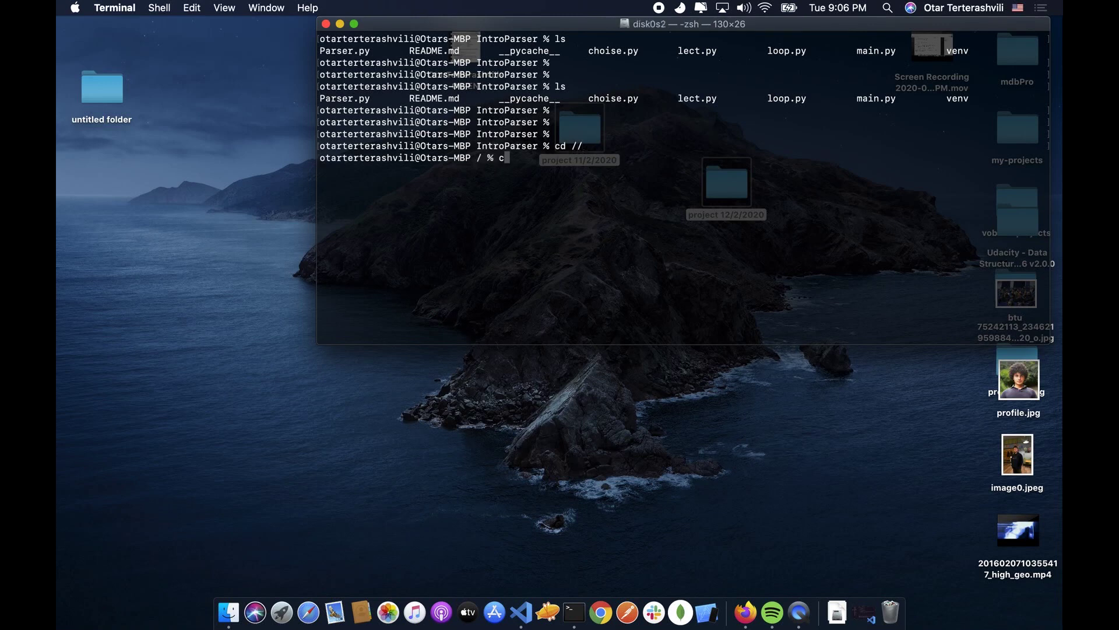
text(d)
key(Return)
text(cd Desktop/)
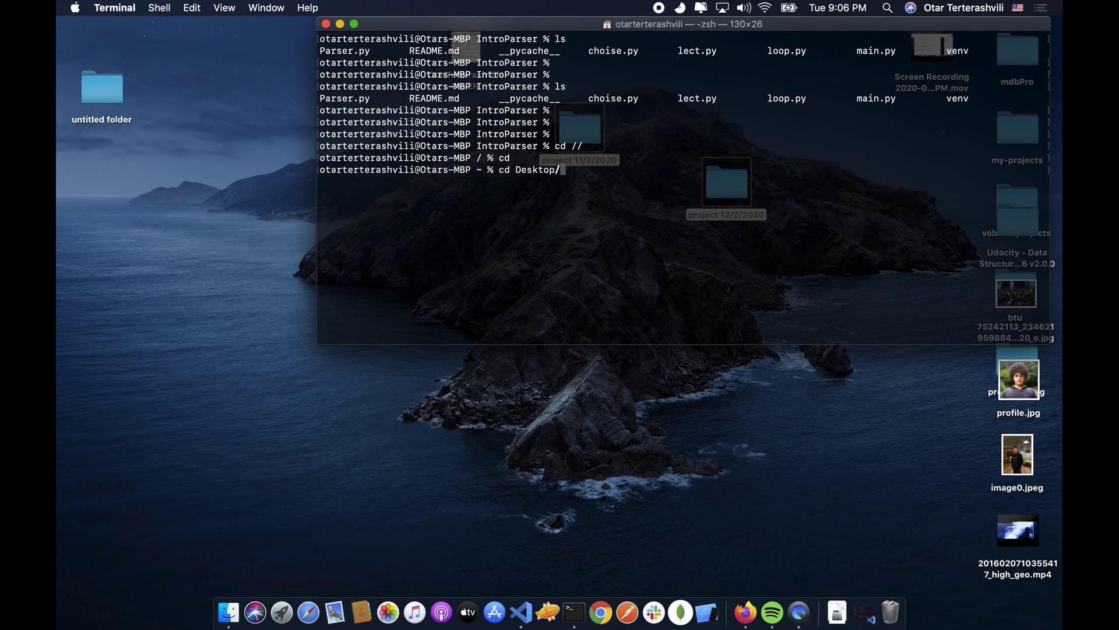
key(Return)
text(ls)
key(Return)
Step: Enlarge the terminal text, then narrow and reposition the window so it fits fully on the desktop
text(cd pr)
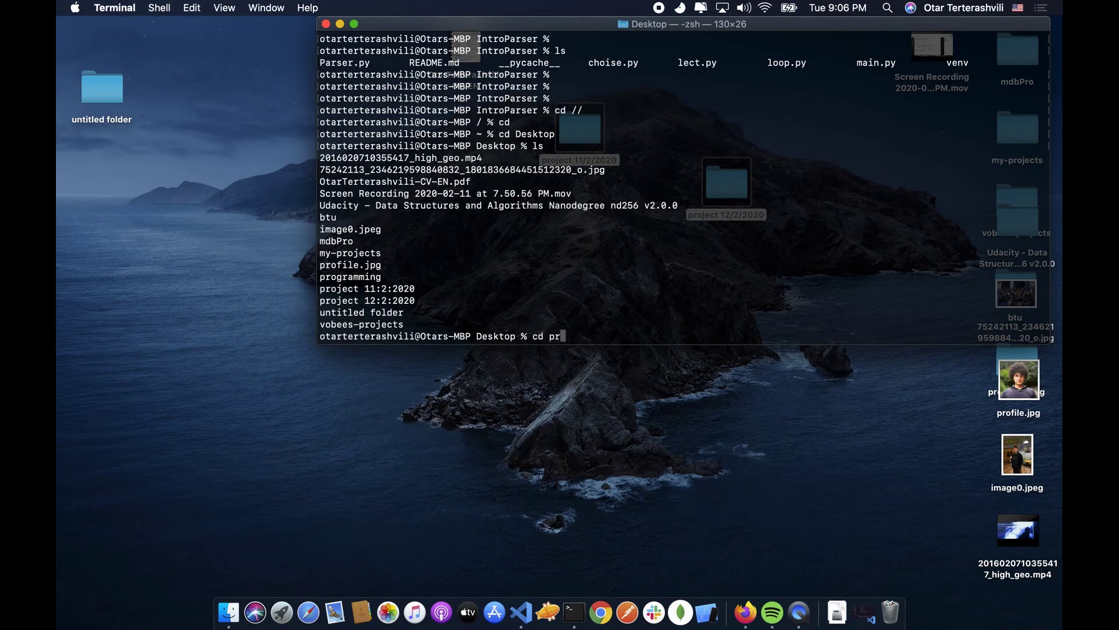
key(BackSpace)
key(BackSpace)
key(super+plus)
key(super+plus)
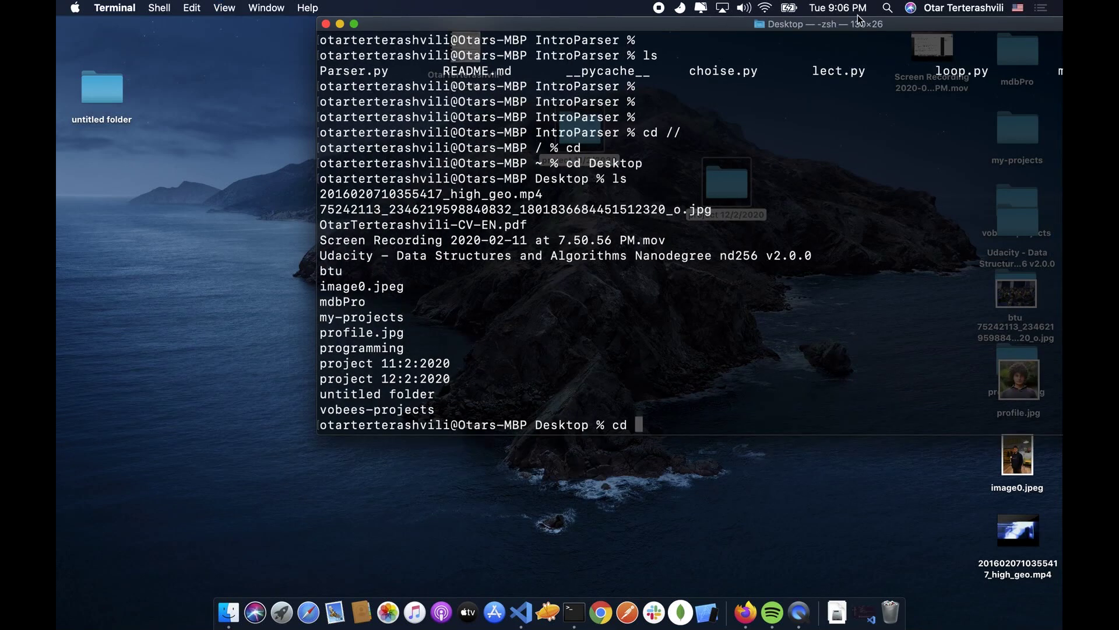
drag(904, 27, 696, 27)
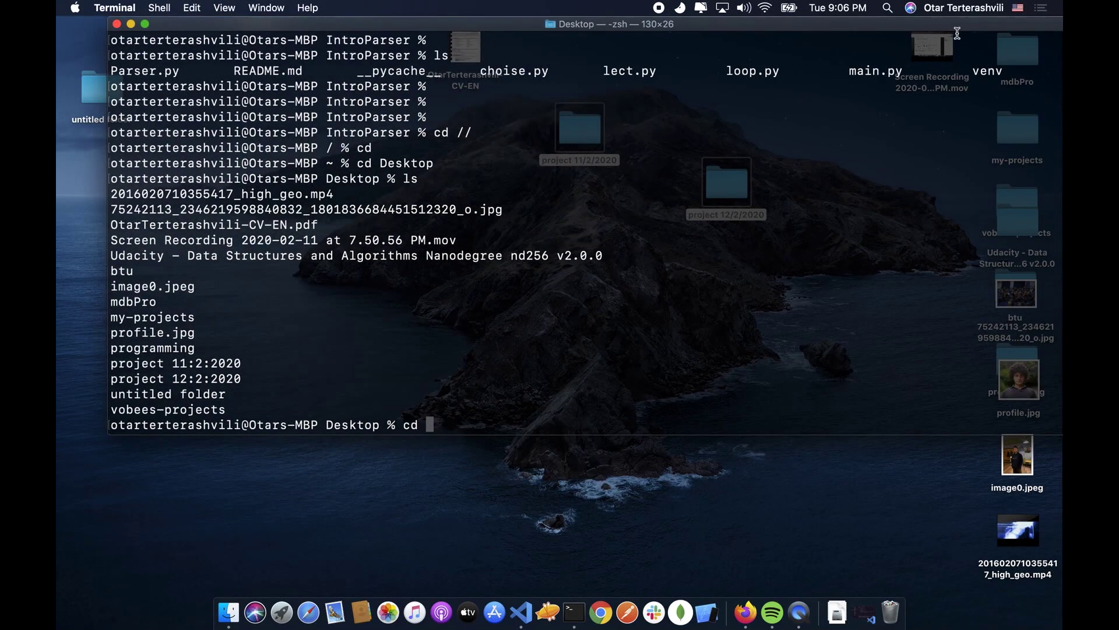
scroll(890, 39, up, 3)
scroll(892, 162, down, 3)
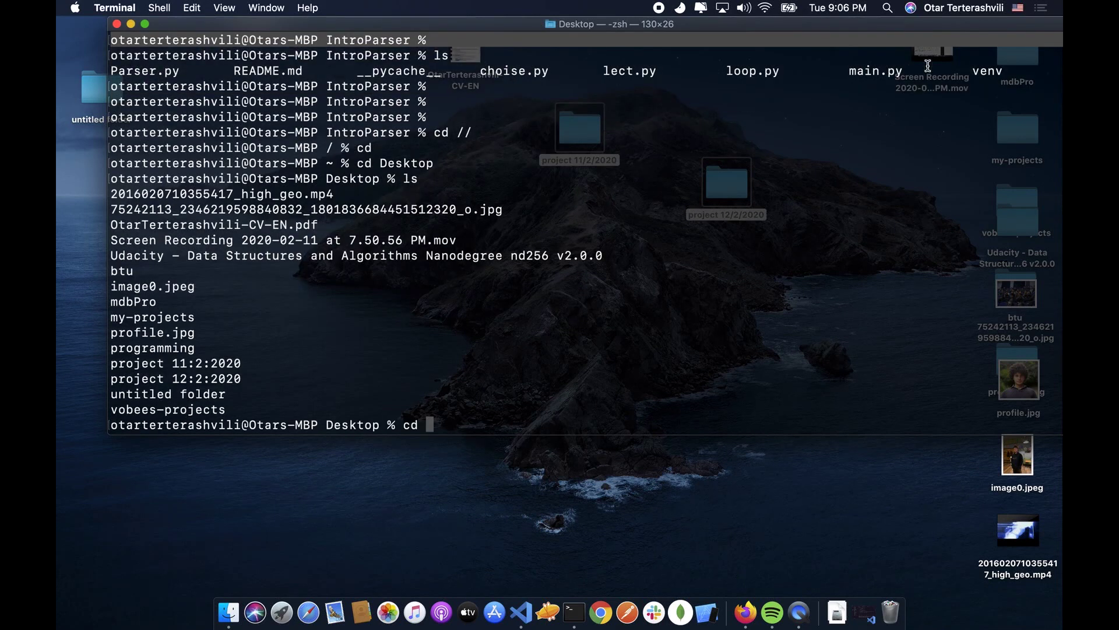
drag(960, 22, 855, 47)
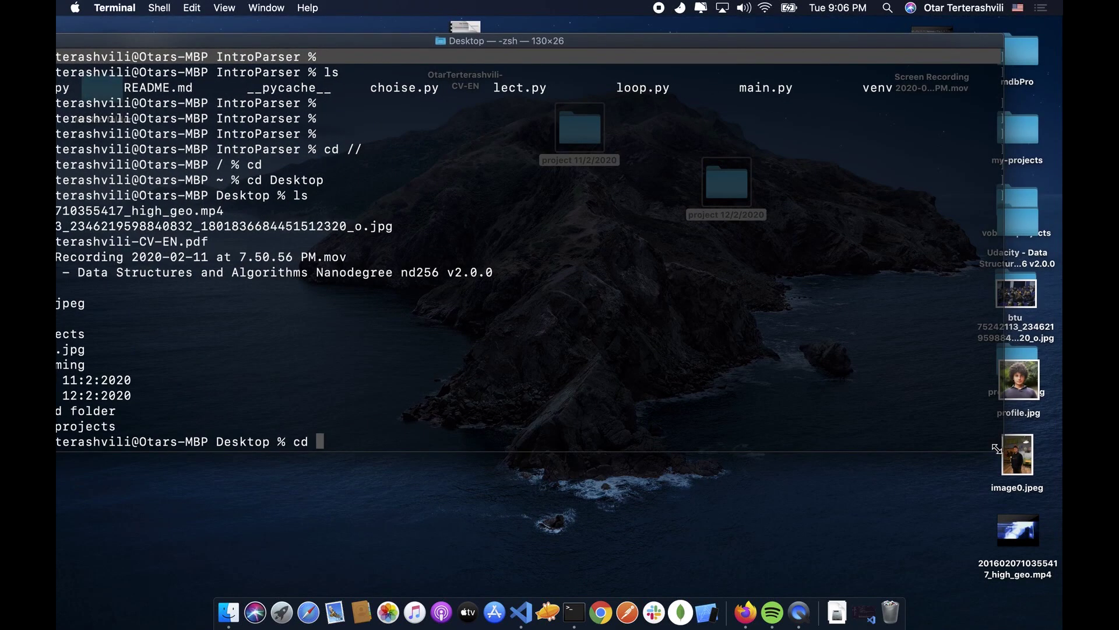
drag(1002, 450, 870, 439)
drag(733, 41, 827, 57)
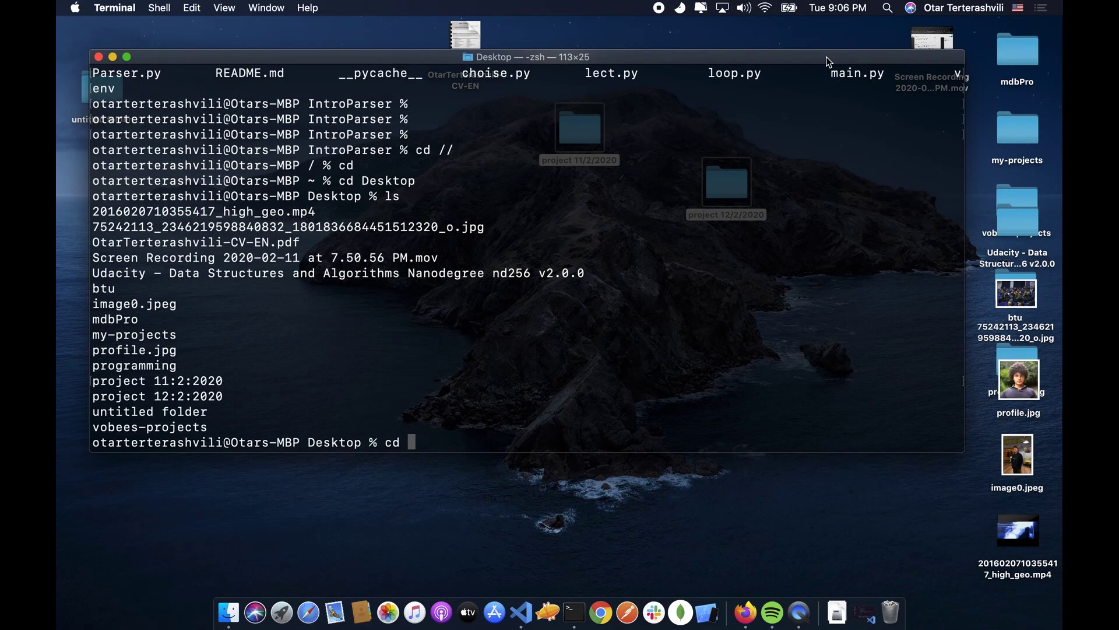
Step: Switch to Firefox, search for "github desktop" in a new tab, and open the GitHub Desktop site
key(ctrl+Right)
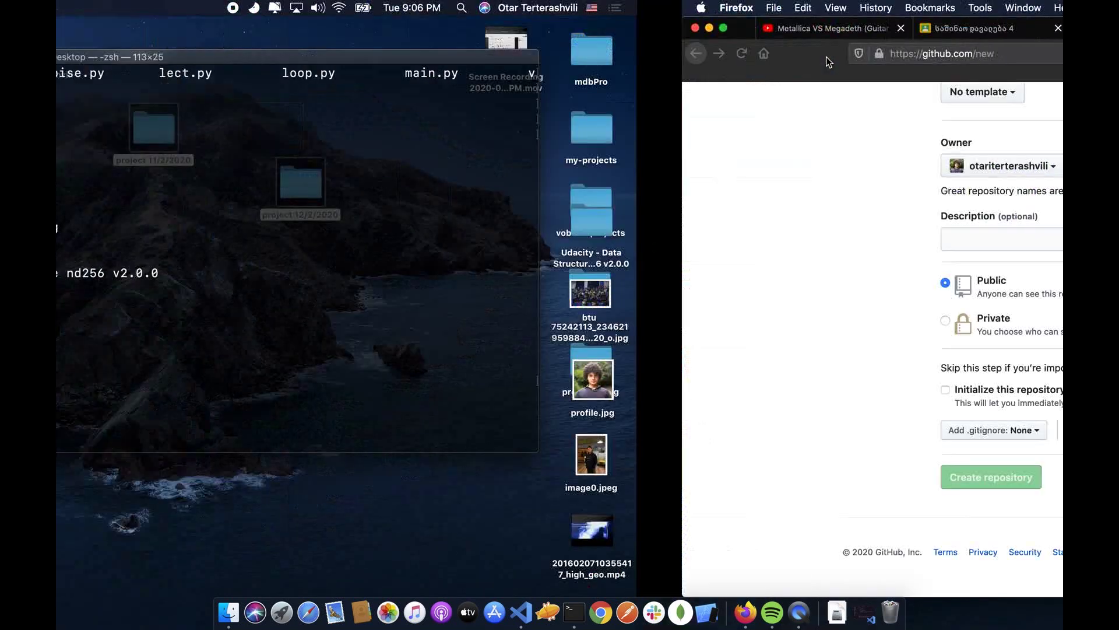
key(super+t)
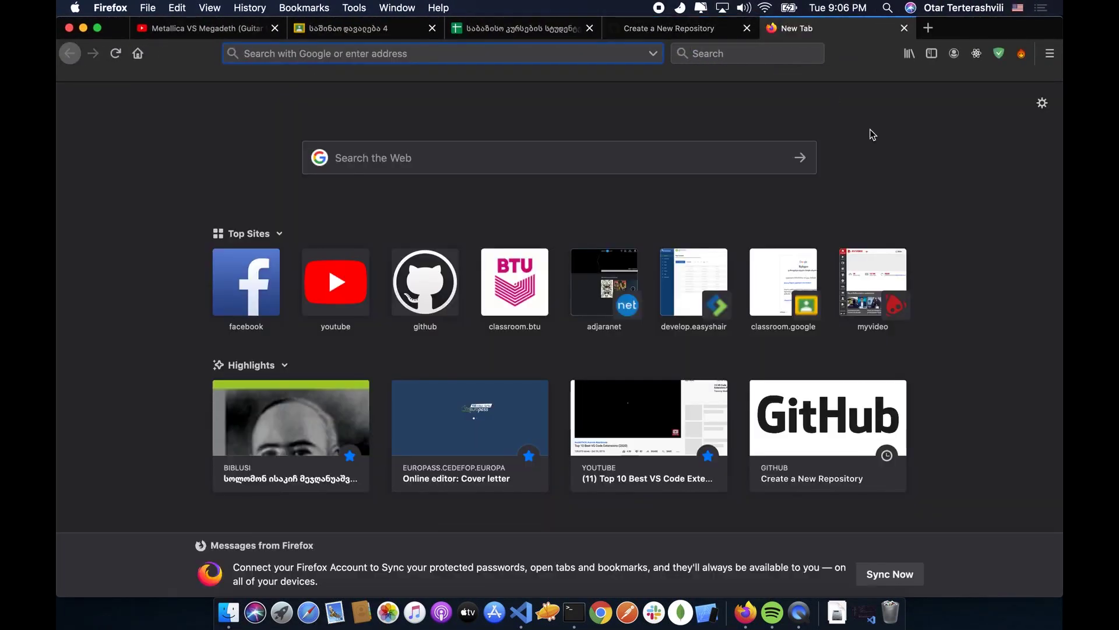
text(github desktop)
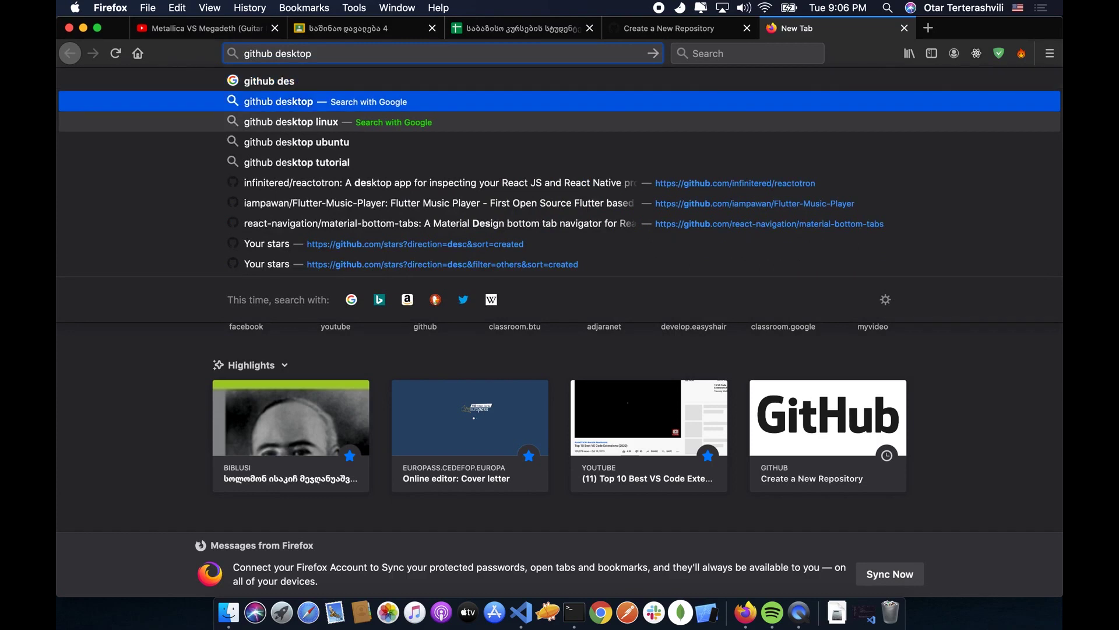
key(Return)
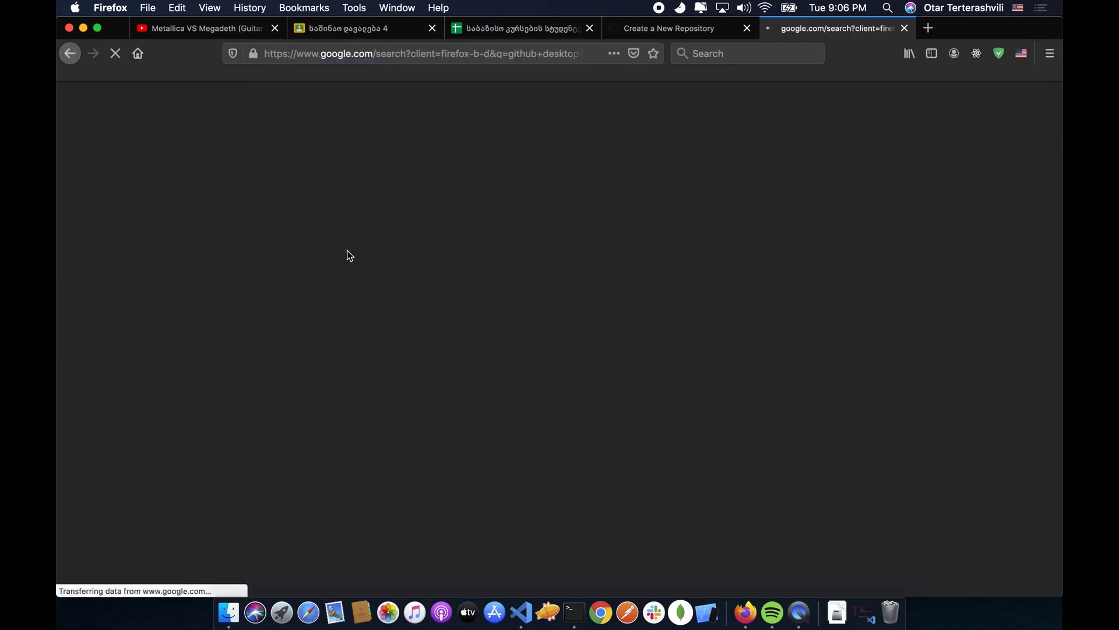
click(317, 233)
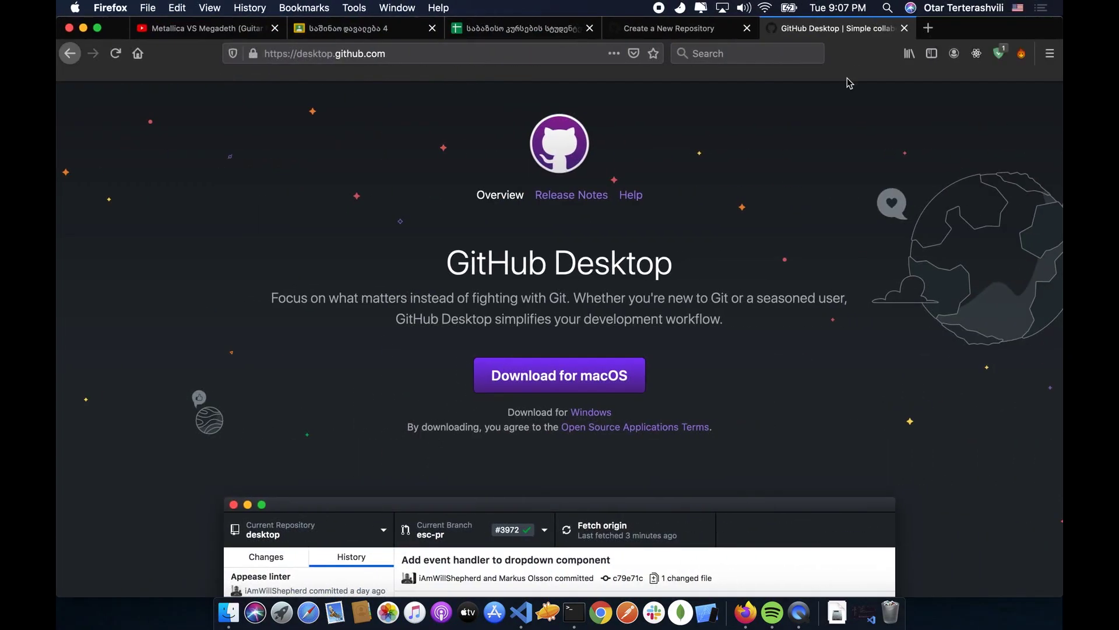
Step: Search for "git bash" in another new tab and open the Git SCM downloads page
key(super+t)
text(gi)
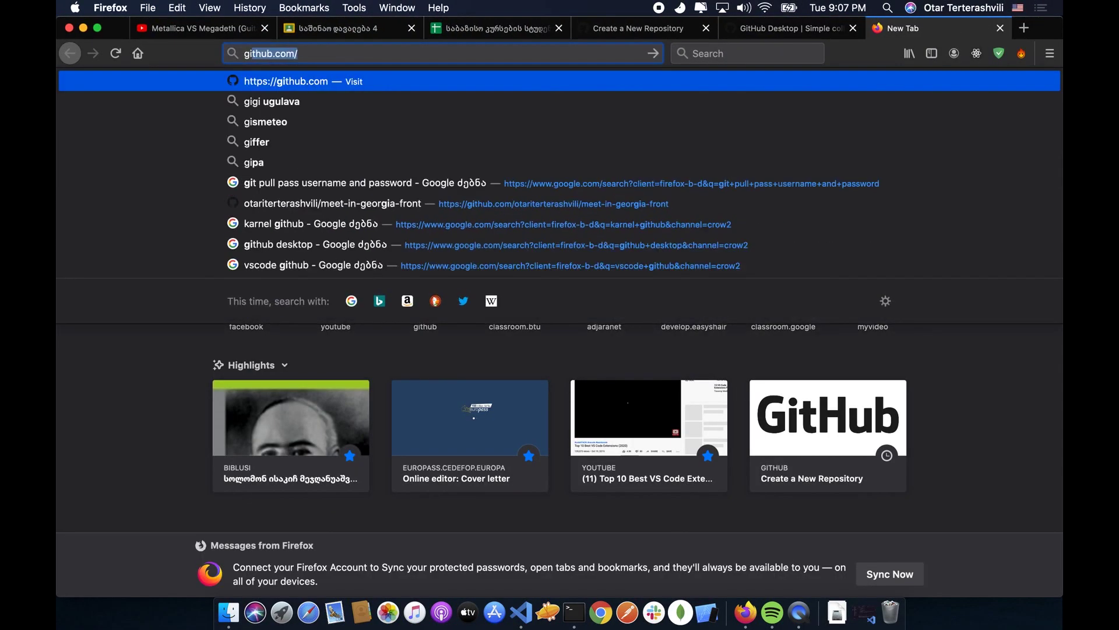
text(t vs)
key(BackSpace)
key(BackSpace)
text(ba)
key(BackSpace)
key(BackSpace)
text(re)
key(BackSpace)
key(BackSpace)
text(bash)
key(Return)
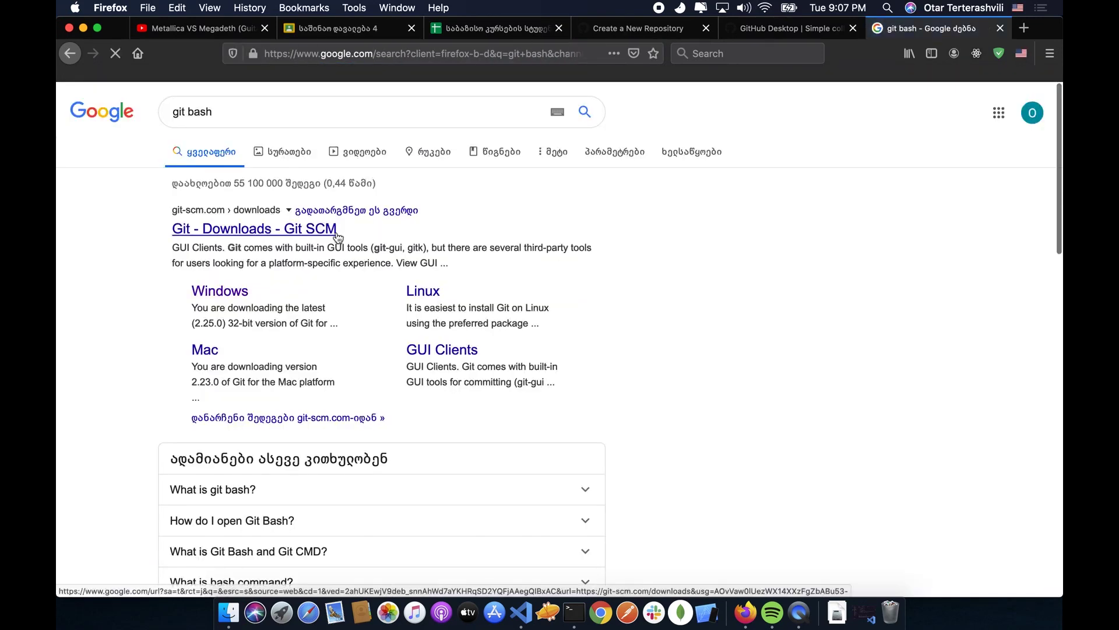
click(269, 228)
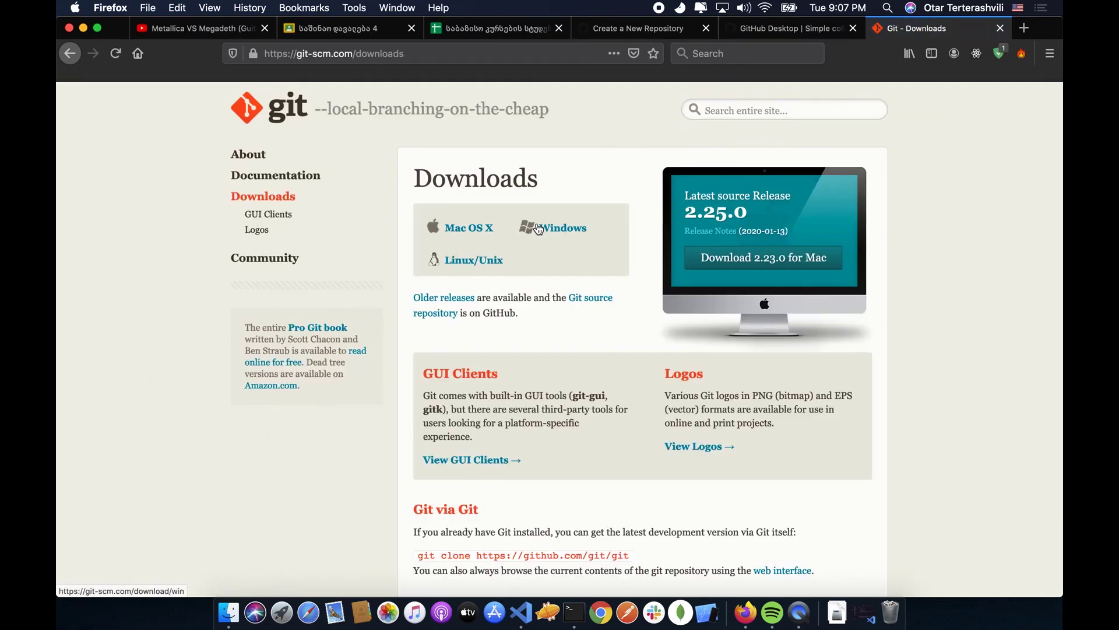
Step: Compare the GitHub Desktop page with the Git downloads page by alternating between them
click(784, 31)
click(908, 30)
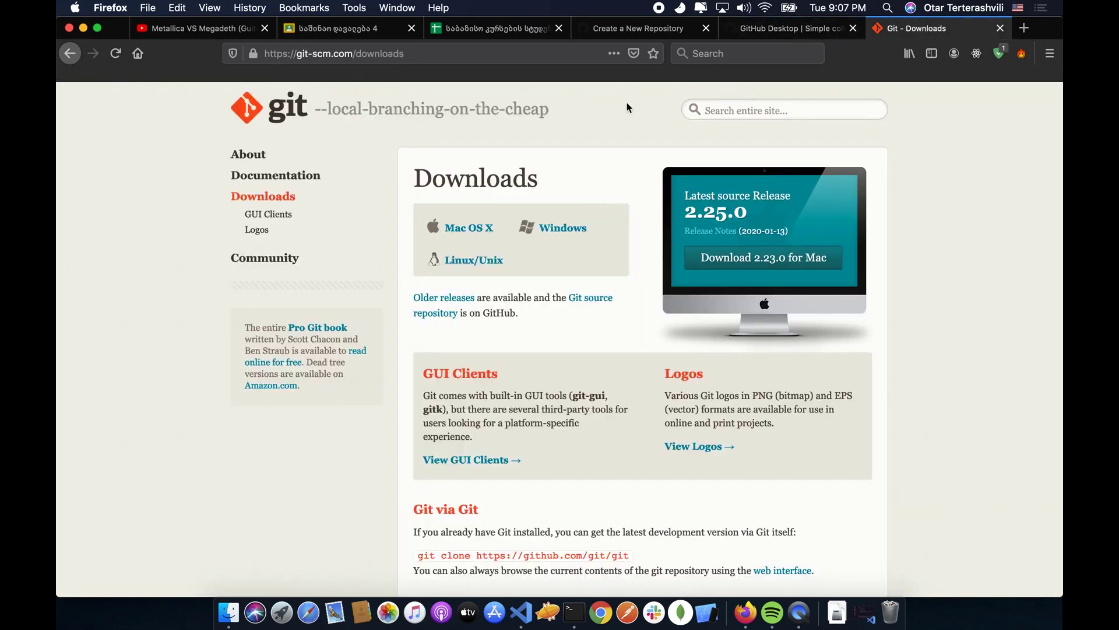
click(777, 35)
click(900, 28)
click(775, 35)
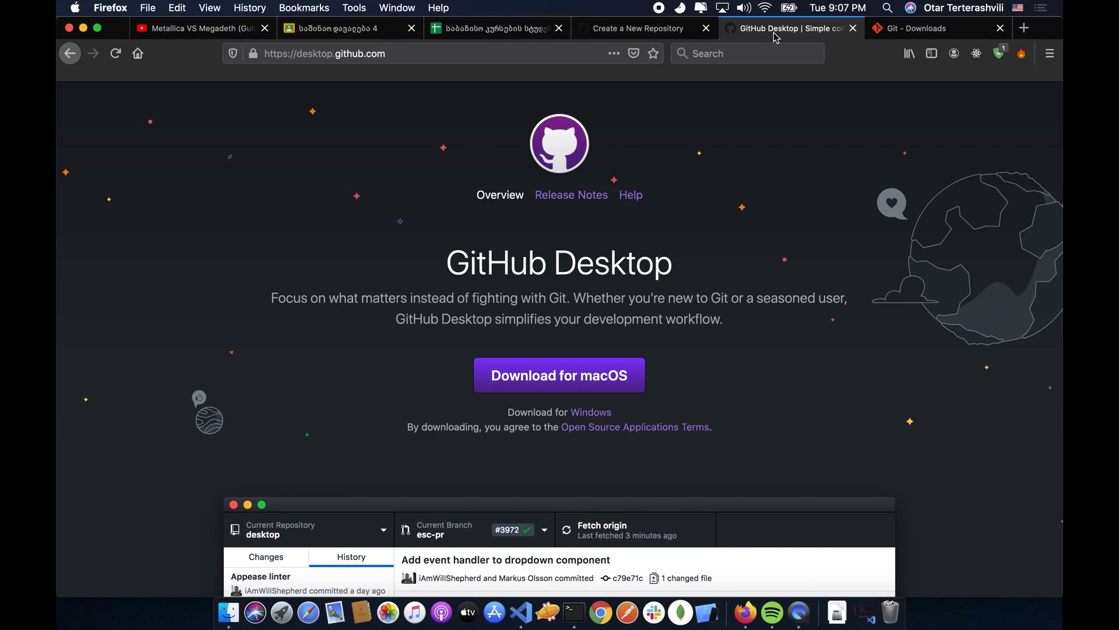
Step: Switch back to Terminal, change into the programming directory, and list its contents
key(super+Tab)
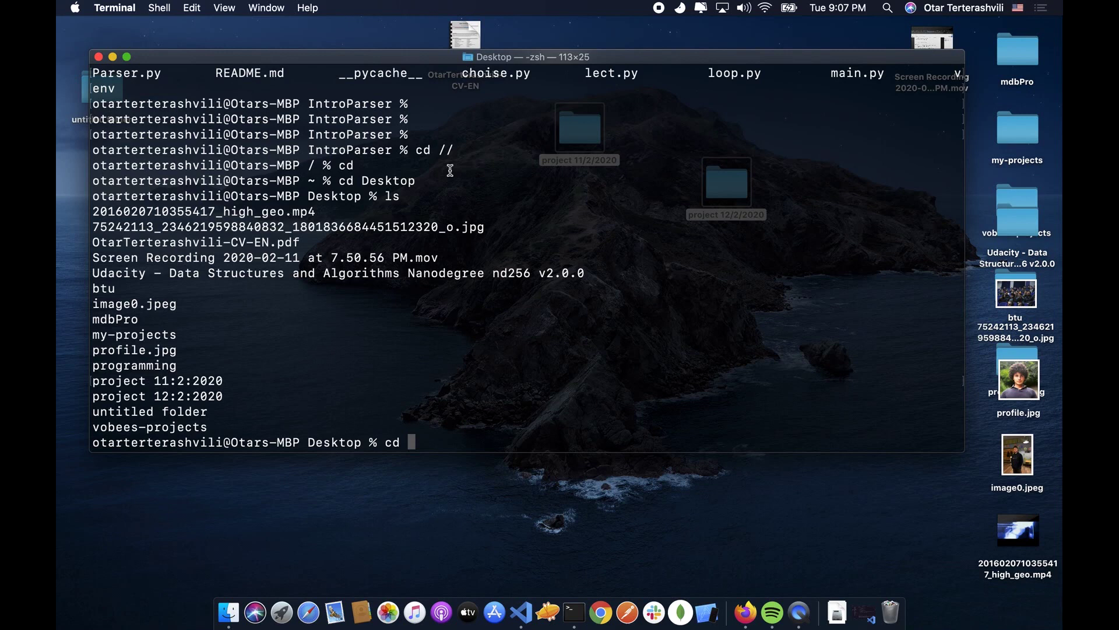
text(pr)
key(Tab)
text(g)
key(Tab)
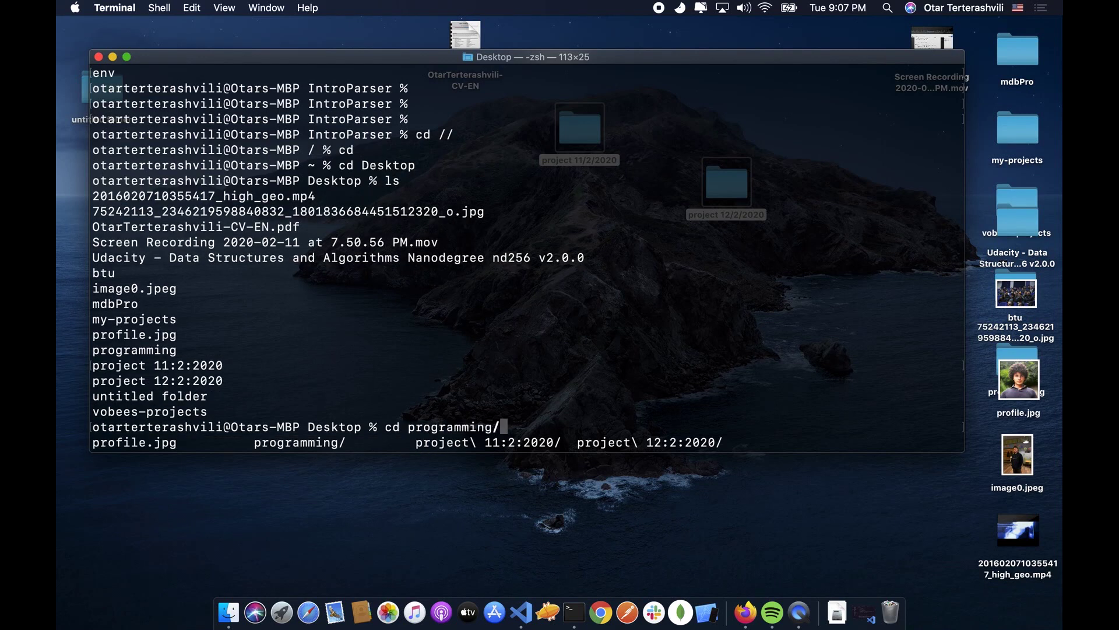
key(Return)
text(ls)
key(Return)
key(Return)
key(ctrl+l)
scroll(526, 251, up, 2)
Step: Change into the python directory and list its contents
text(cd p)
key(Tab)
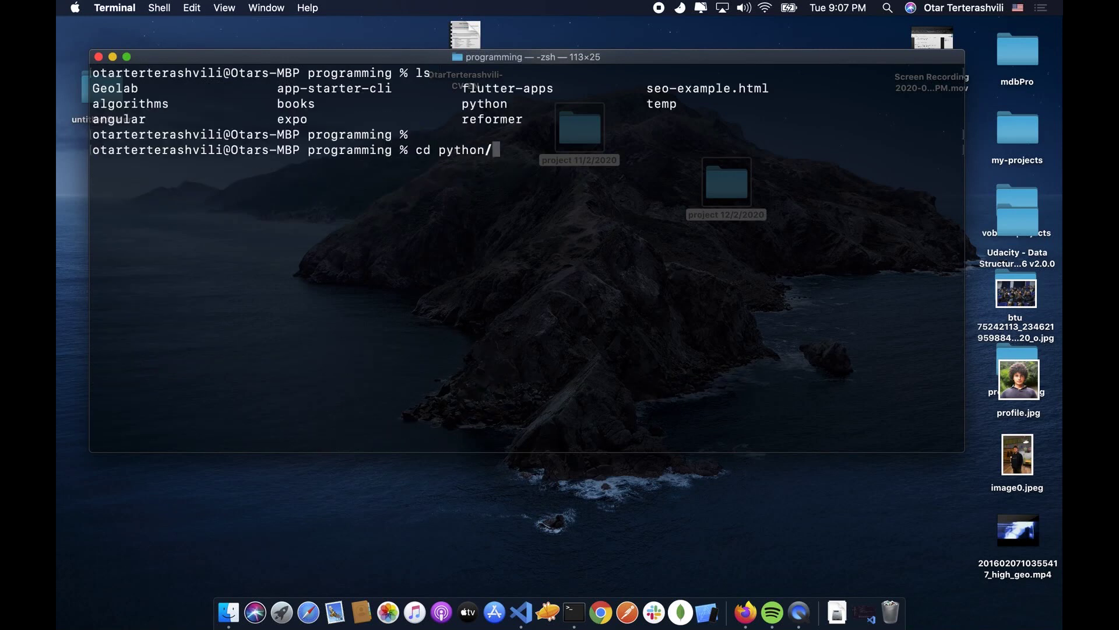
key(Return)
text(ls)
key(Return)
key(Return)
key(ctrl+l)
scroll(526, 251, up, 2)
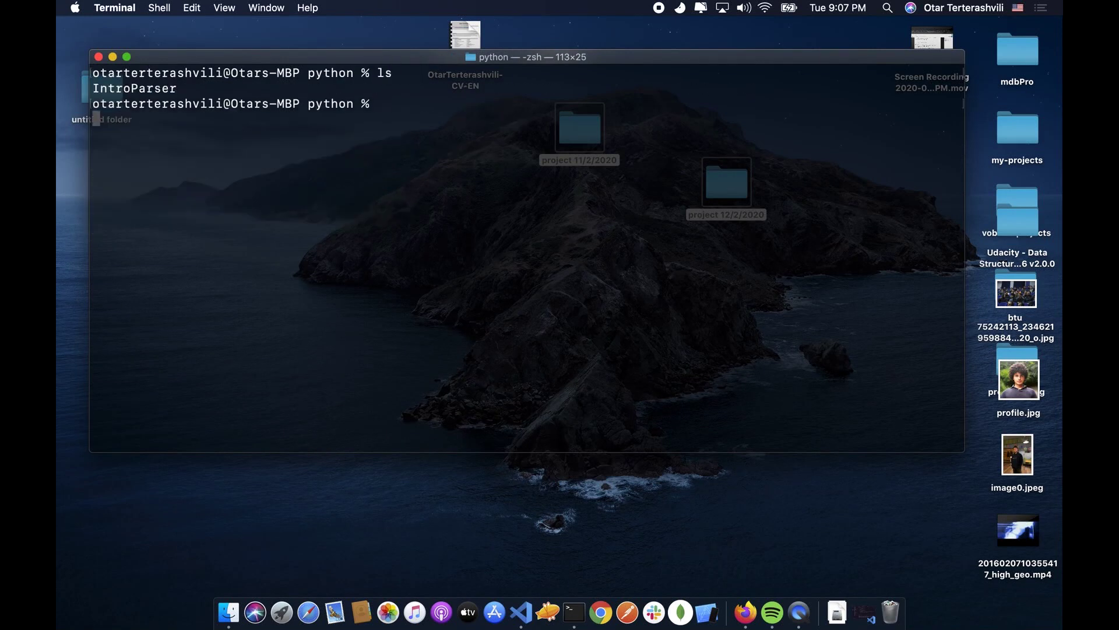
Step: Create a directory named IntoPython inside the python folder and list the folder's contents
text(mkdir )
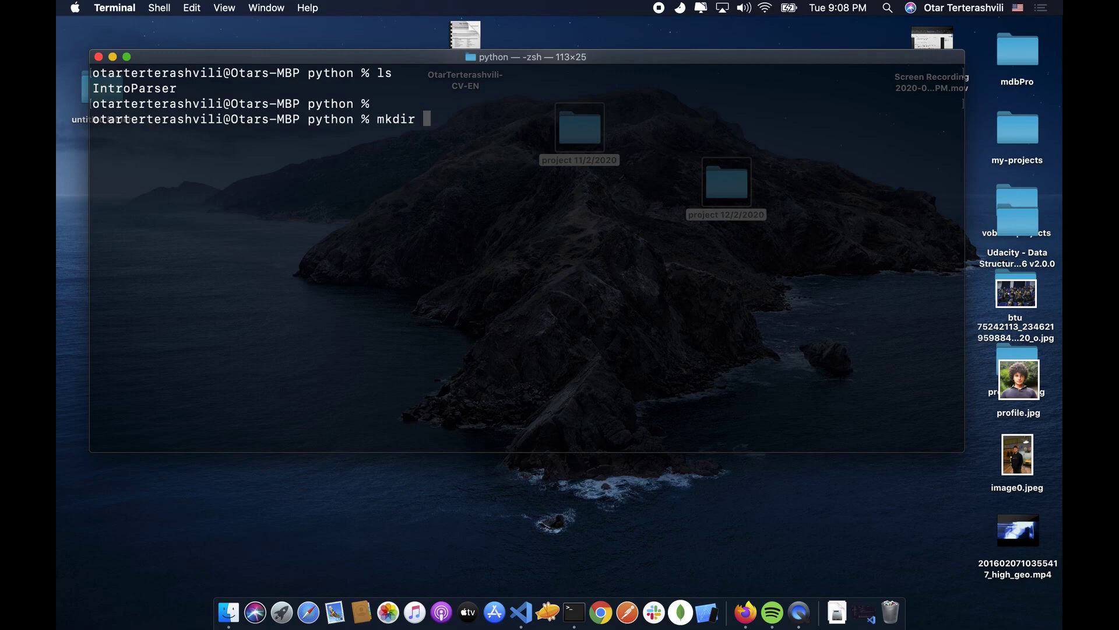
text(IntoPython)
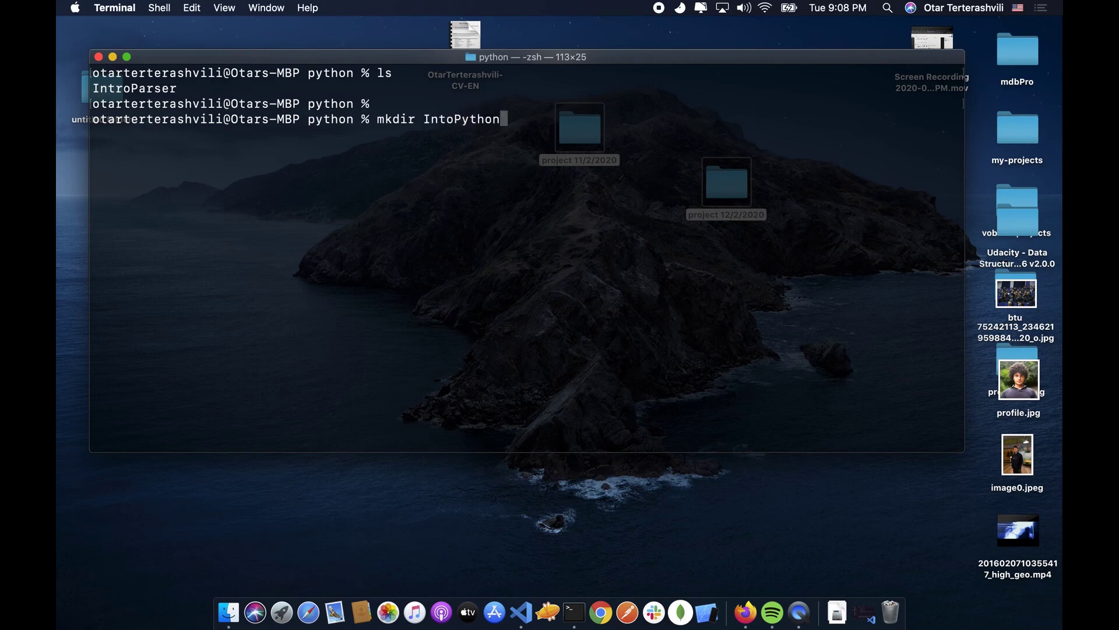
key(Return)
text(ls)
key(Return)
key(Return)
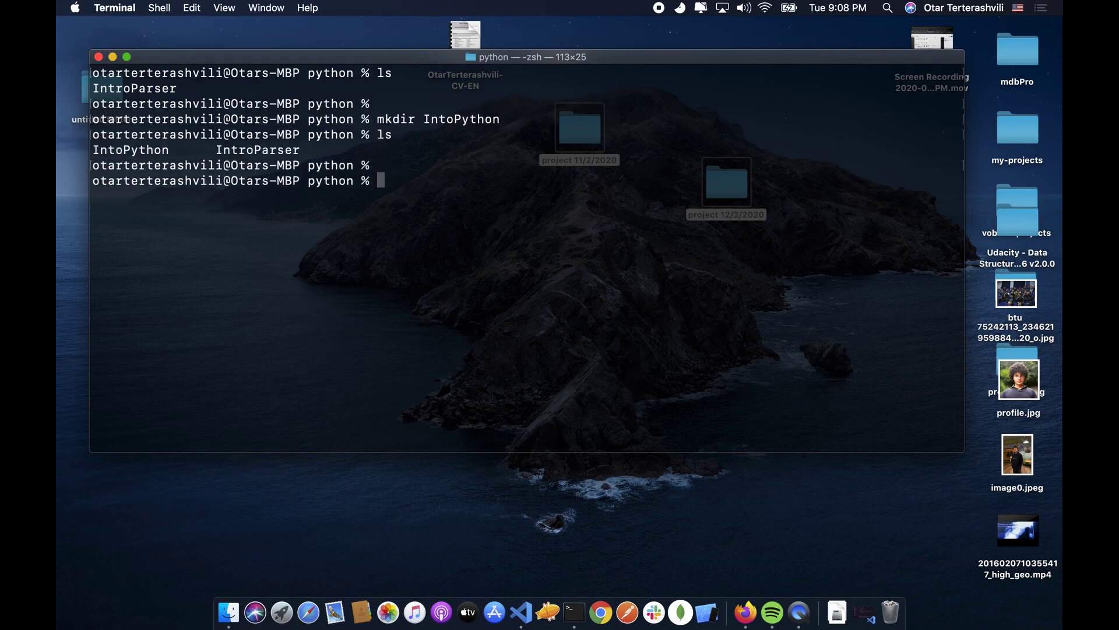
Step: Remove the IntoPython directory with rm -rf
text(rm)
key(BackSpace)
key(BackSpace)
text(rm)
key(BackSpace)
text(m -rf Int)
key(Tab)
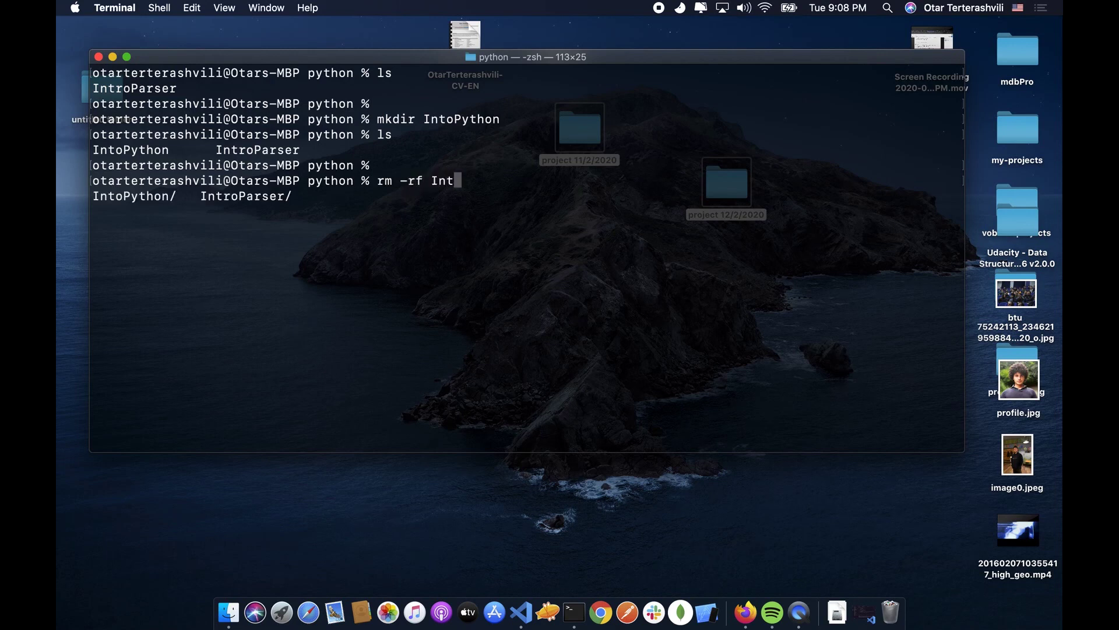
text(r)
key(Tab)
key(Tab)
key(Tab)
key(BackSpace)
key(BackSpace)
key(BackSpace)
key(BackSpace)
key(BackSpace)
key(BackSpace)
key(BackSpace)
key(BackSpace)
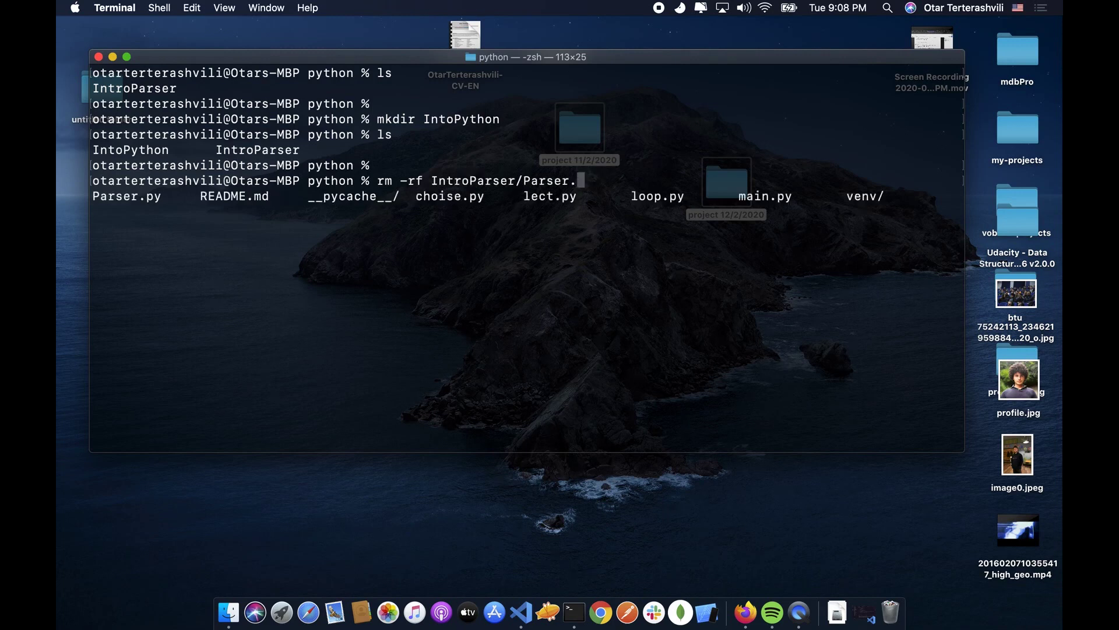
key(BackSpace)
key(BackSpace)
key(BackSpace)
key(BackSpace)
key(BackSpace)
key(BackSpace)
key(BackSpace)
key(BackSpace)
key(BackSpace)
key(BackSpace)
key(BackSpace)
text(t)
key(Tab)
text(o)
key(Tab)
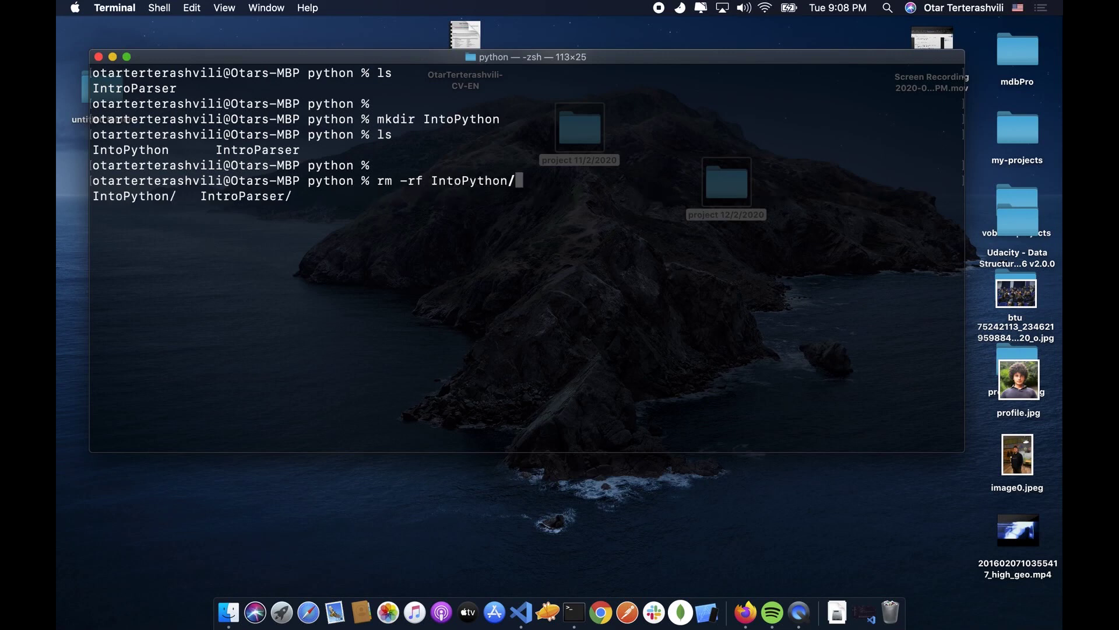
key(Return)
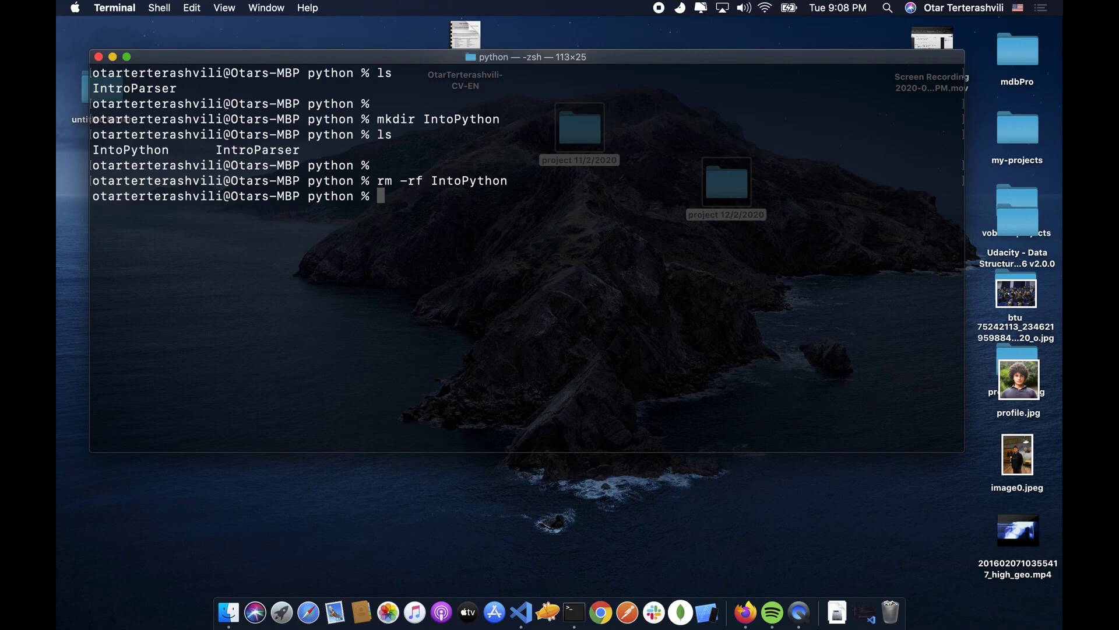
Step: Create a directory named python-basic inside the python folder and list the folder's contents
text(mkdir python_bash)
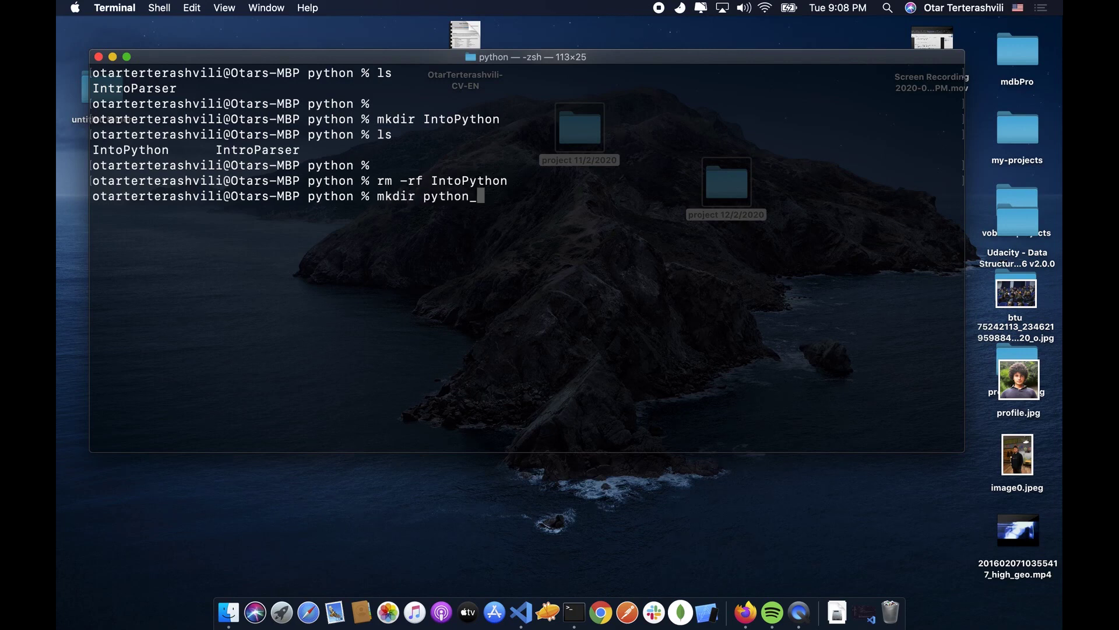
key(BackSpace)
key(BackSpace)
key(BackSpace)
key(BackSpace)
key(BackSpace)
text(-basic)
key(Return)
text(ls)
key(Return)
key(Return)
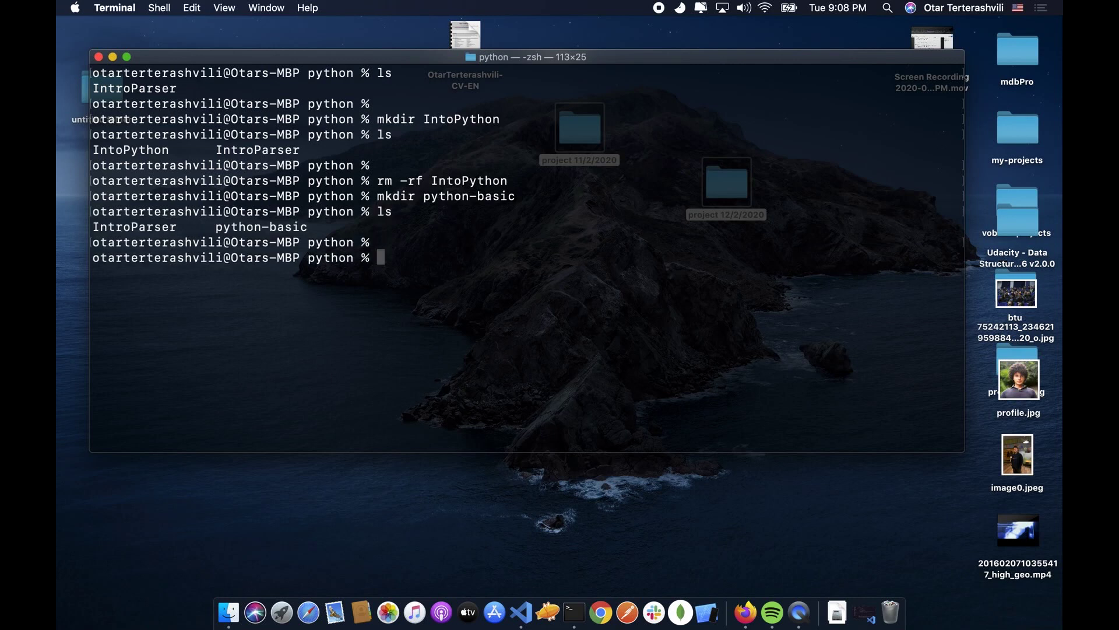
Step: Change into the IntroParser directory and list its contents
text(ln)
key(BackSpace)
key(BackSpace)
text(cd IntroParser/)
key(Tab)
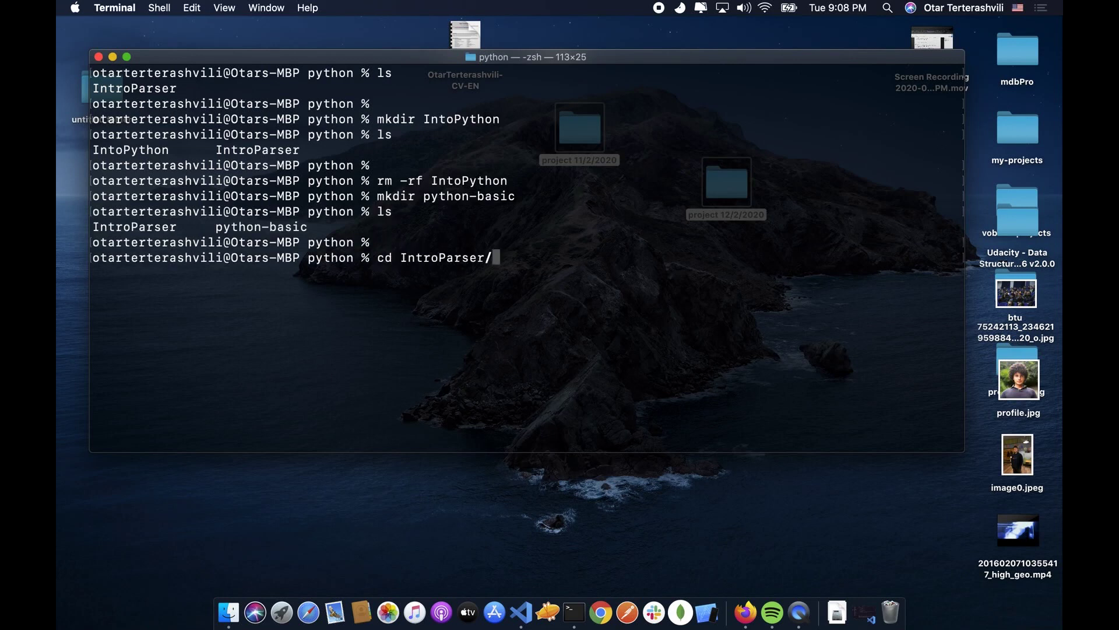
key(Return)
text(ls)
key(Return)
key(Return)
Step: Try to copy the venv folder into ../python-basic with a plain cp command
text(cp ve)
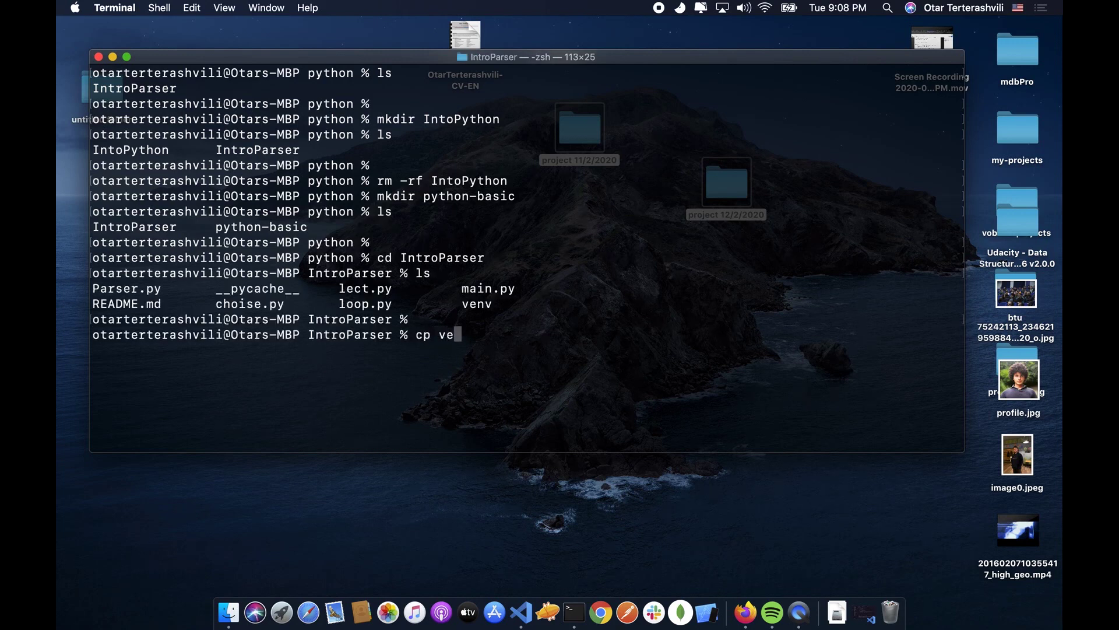
key(Tab)
text(../p)
key(Tab)
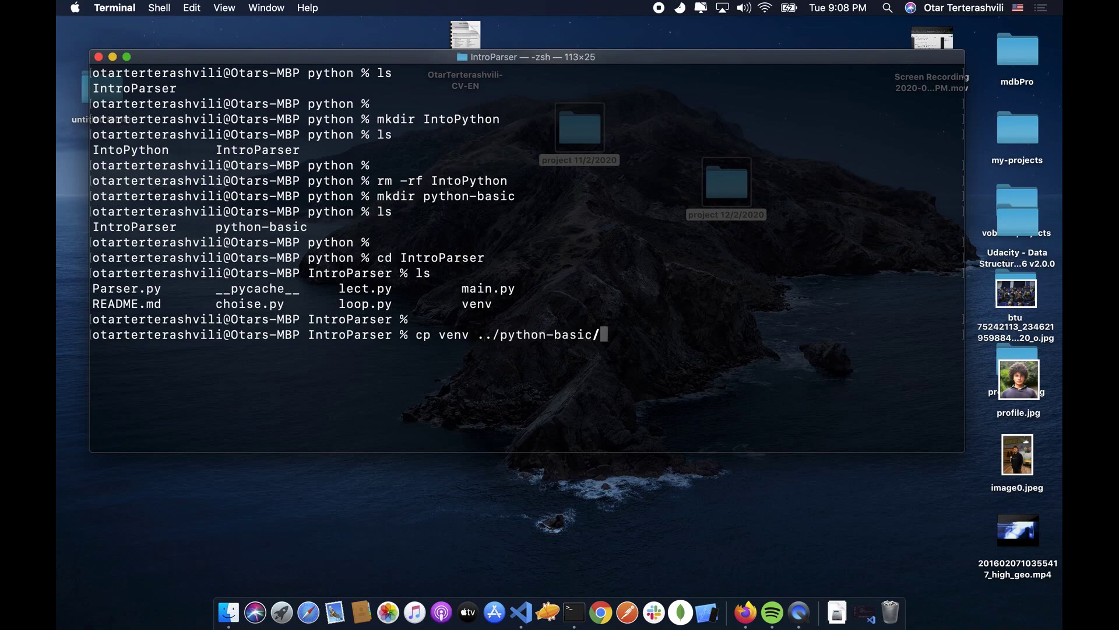
key(Return)
text(l)
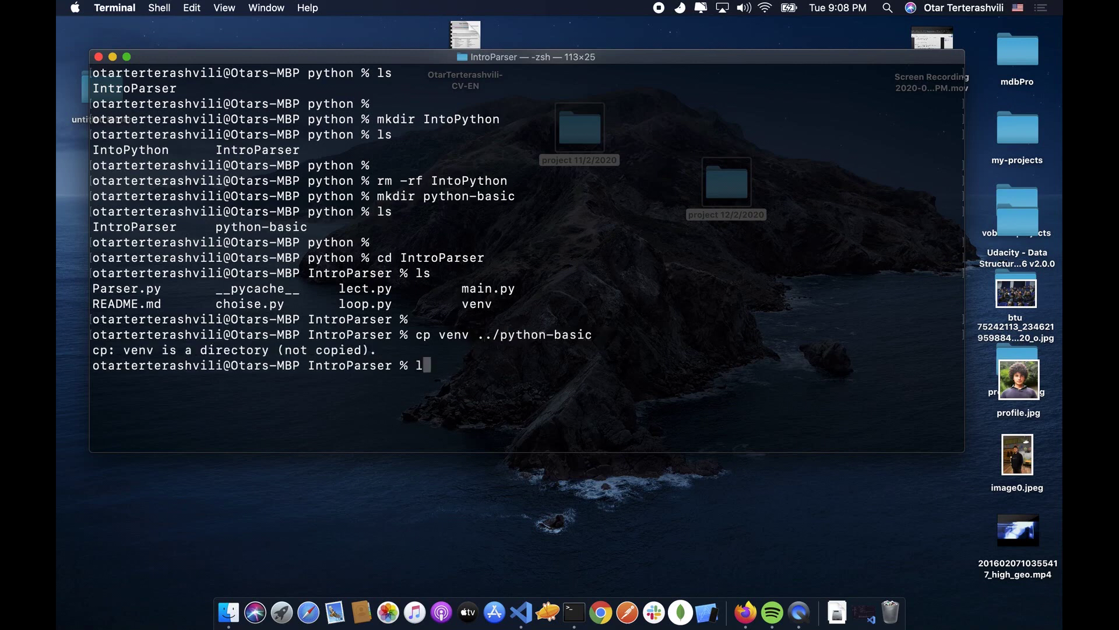
key(BackSpace)
text(ls)
key(BackSpace)
key(BackSpace)
Step: Copy the venv folder recursively into ../python-basic by adding the -r option to the previous cp command
key(Up)
key(Down)
key(Up)
key(Left)
key(Left)
key(Left)
key(Left)
key(Left)
key(Left)
key(Left)
key(Left)
key(Left)
key(Left)
key(Left)
key(Left)
key(Left)
key(Left)
key(Left)
key(Left)
key(Left)
key(Left)
key(Left)
text(-r)
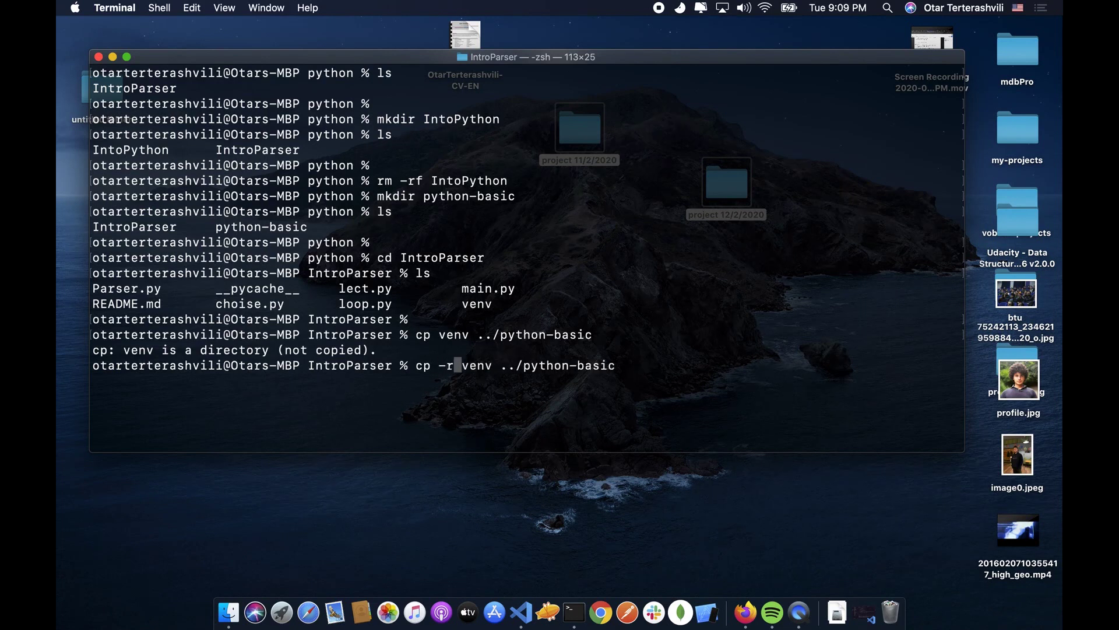
key(Return)
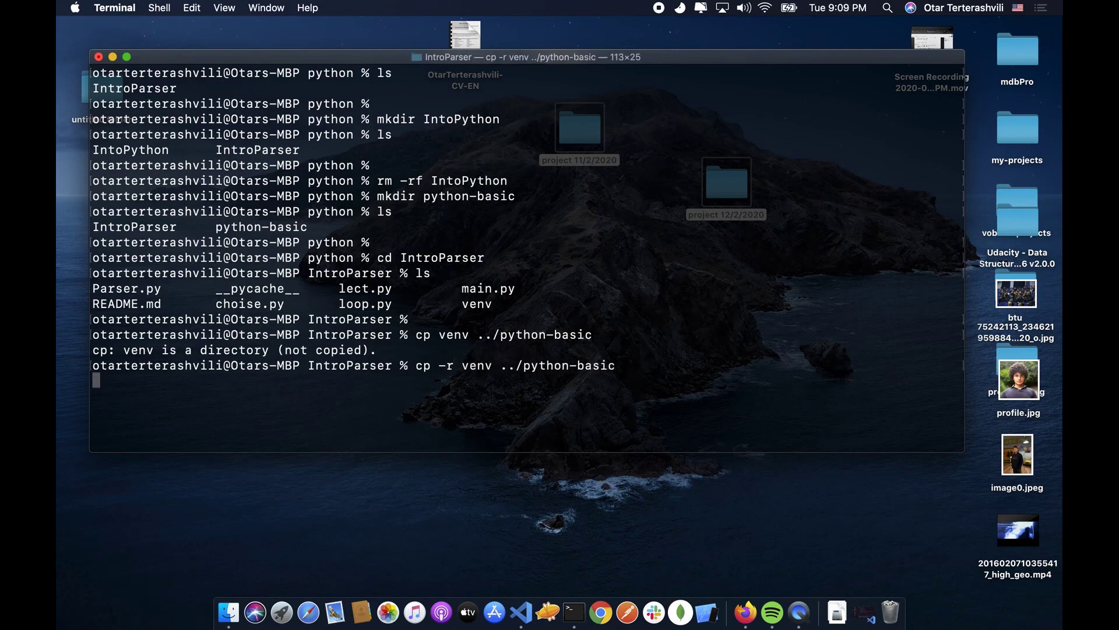
Step: Go up from IntroParser to the parent python directory and list its contents on a cleared screen
text(ls)
key(Return)
text(cd ..)
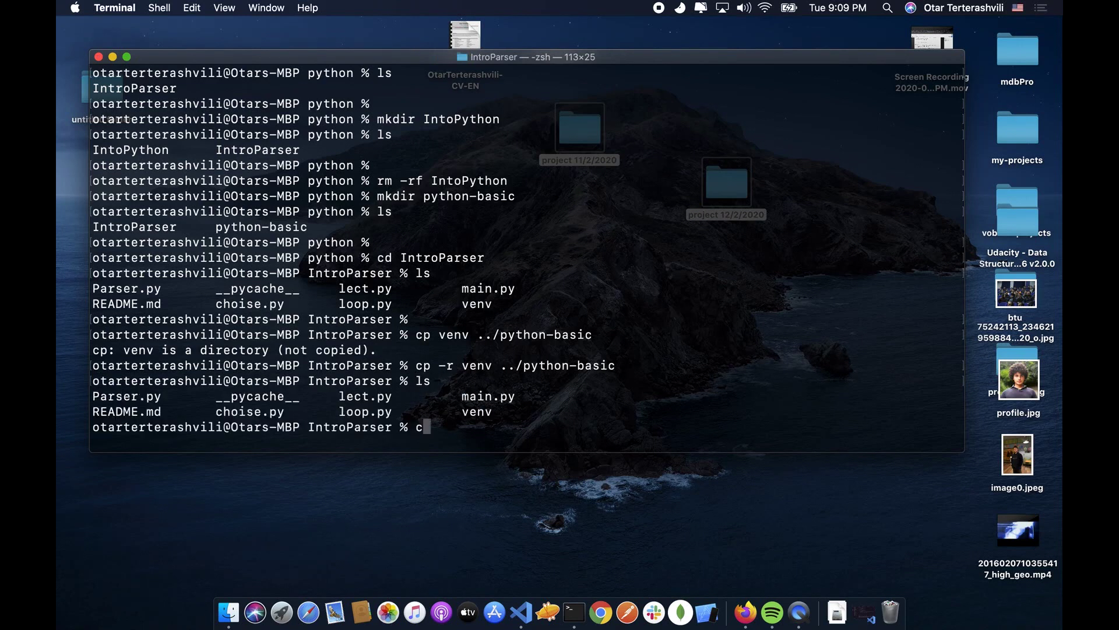
key(Return)
text(ls)
key(Return)
text(clear)
key(Return)
text(ls)
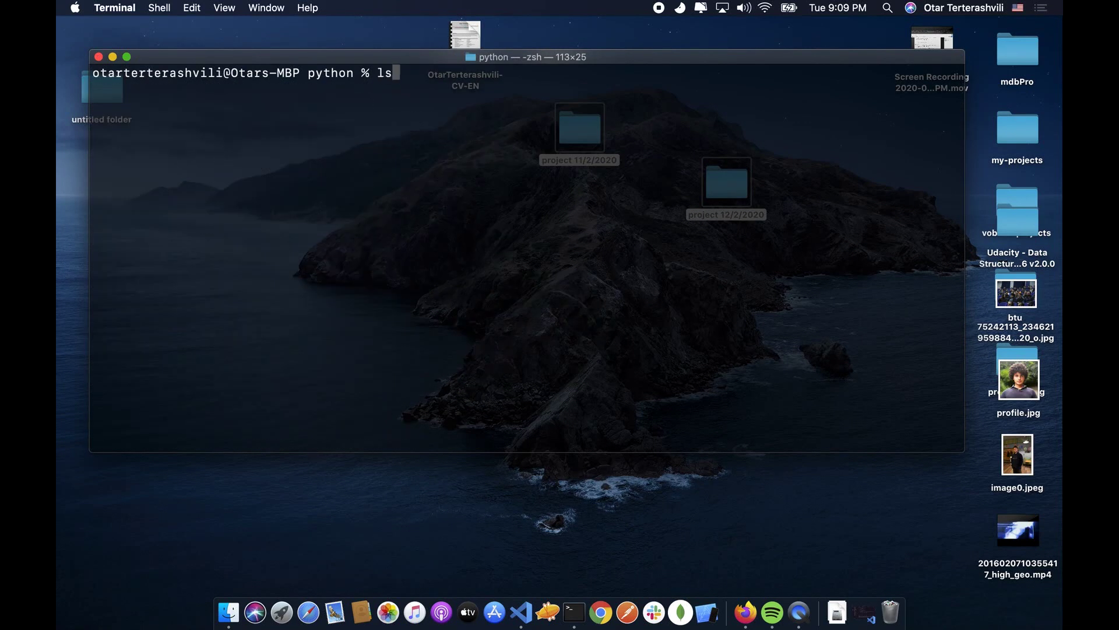
key(Return)
Step: Change into the python-basic directory and list its contents
text(cd py)
key(Tab)
key(Return)
text(ls)
key(Return)
key(Return)
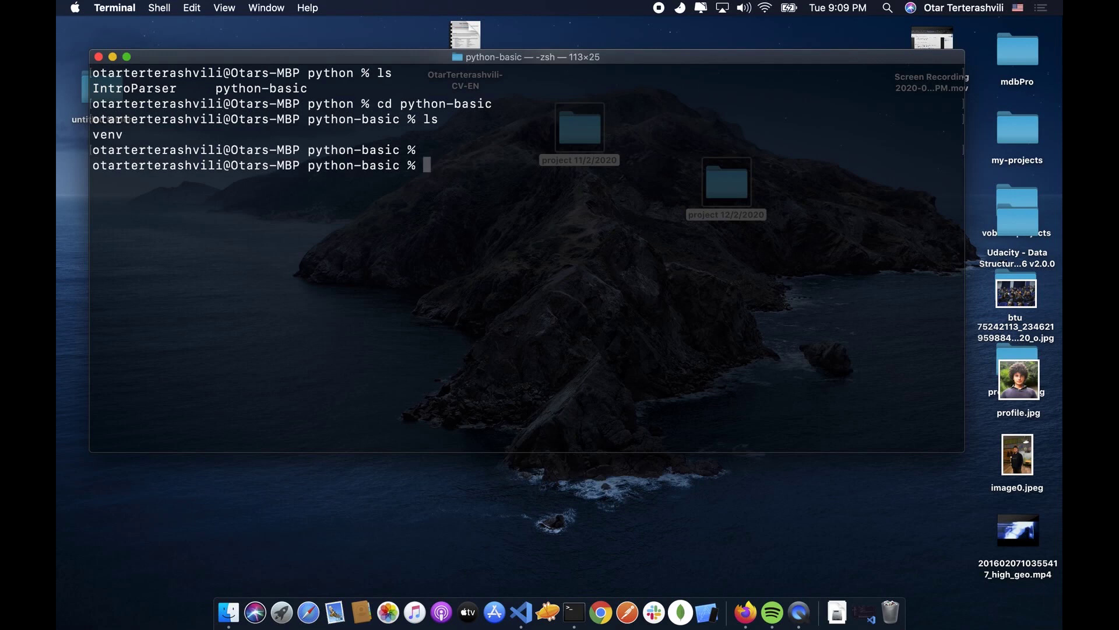
Step: Create an empty main.py file in python-basic with touch and list the folder's contents
text(to)
text(h main.py)
key(Return)
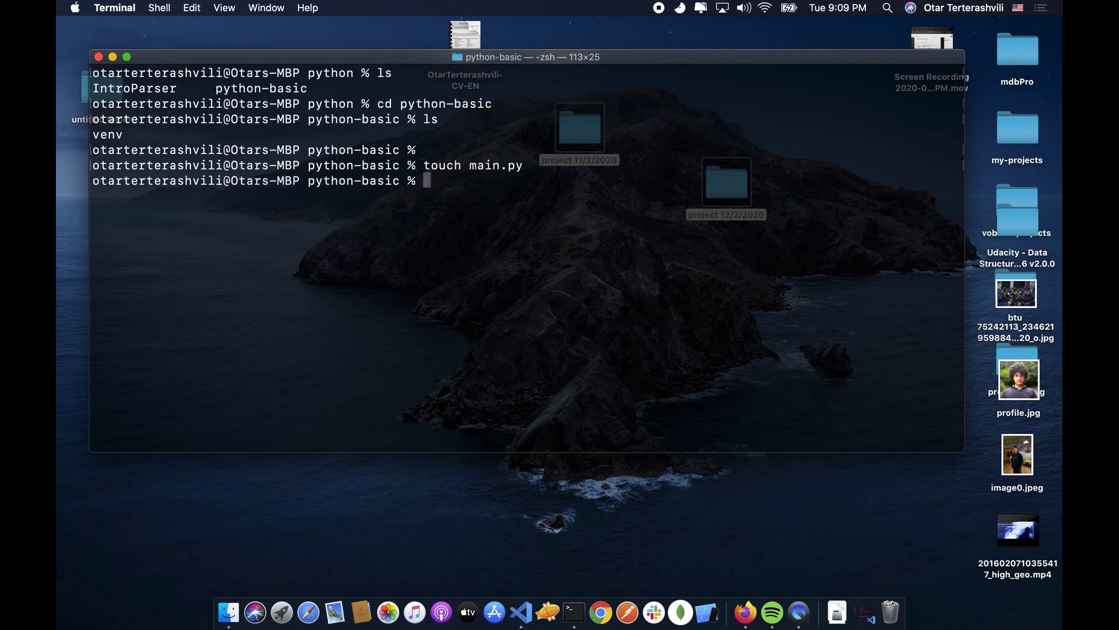
text(ls)
key(Return)
key(Return)
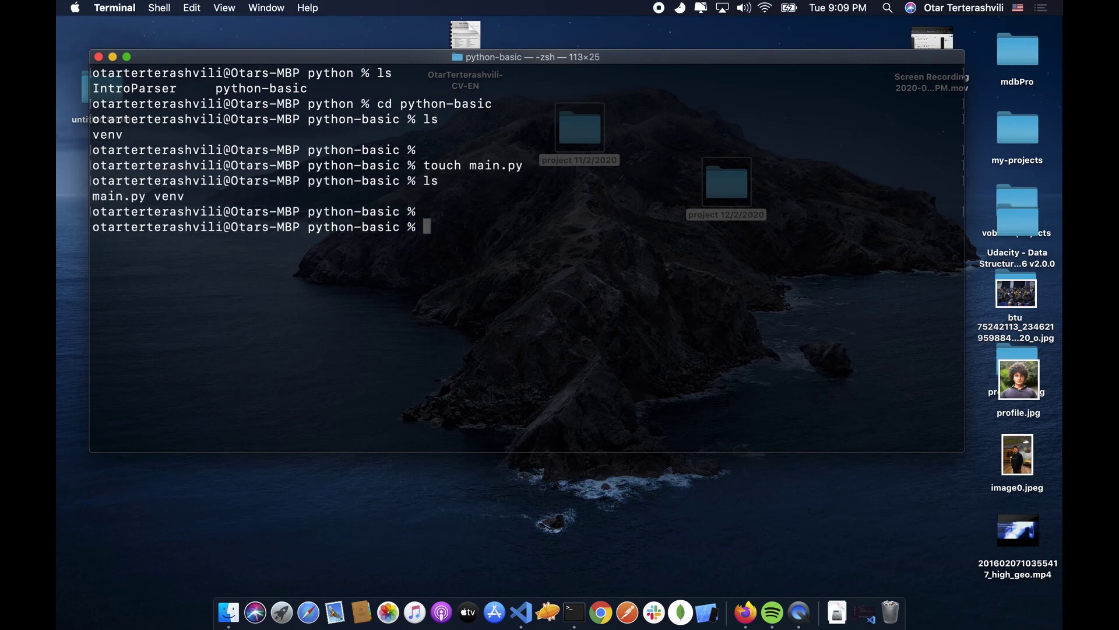
Step: Open the python-basic folder in Visual Studio Code from the command line and open main.py for editing
text(code .)
key(Return)
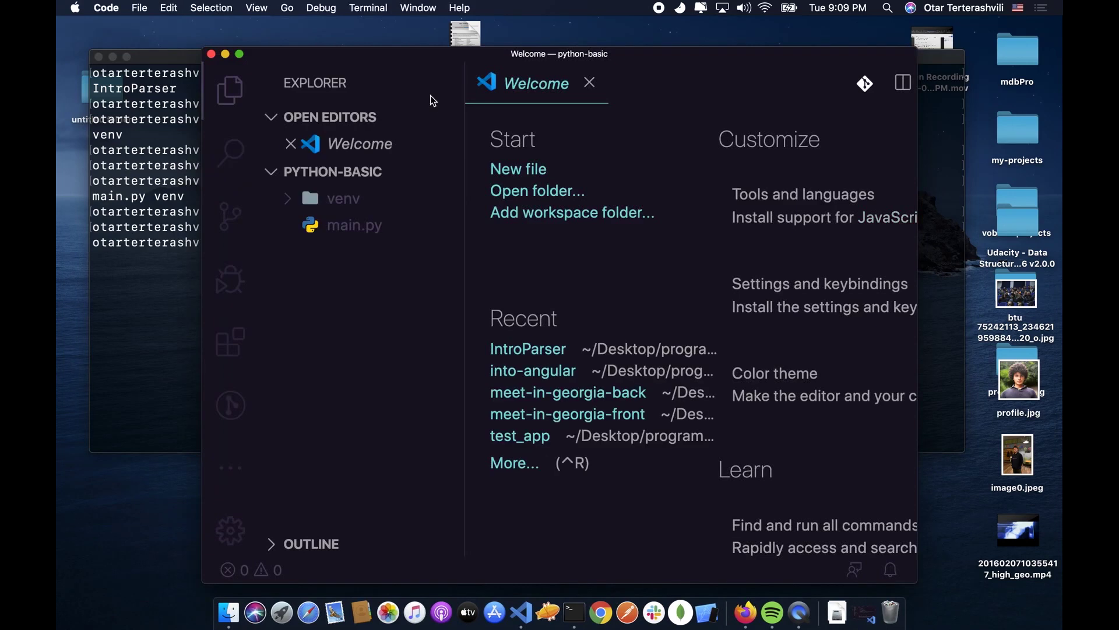
click(356, 225)
click(343, 210)
click(342, 211)
click(575, 193)
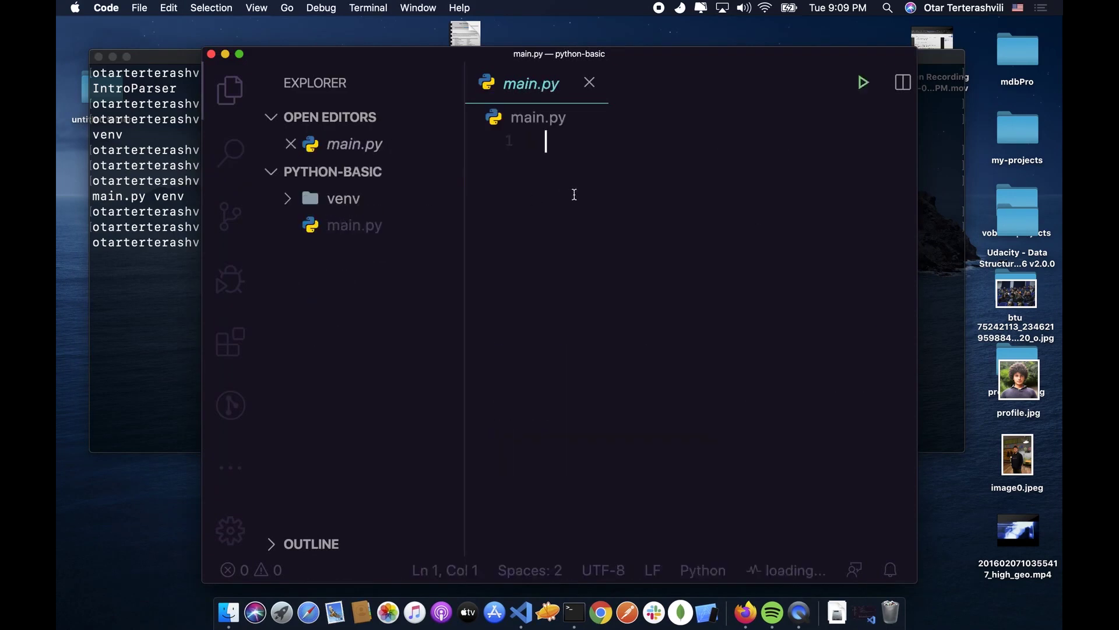
Step: Write print("hello world") on the first line of main.py and save the file
text(pr)
key(Return)
text(()
key(BackSpace)
key(BackSpace)
key(BackSpace)
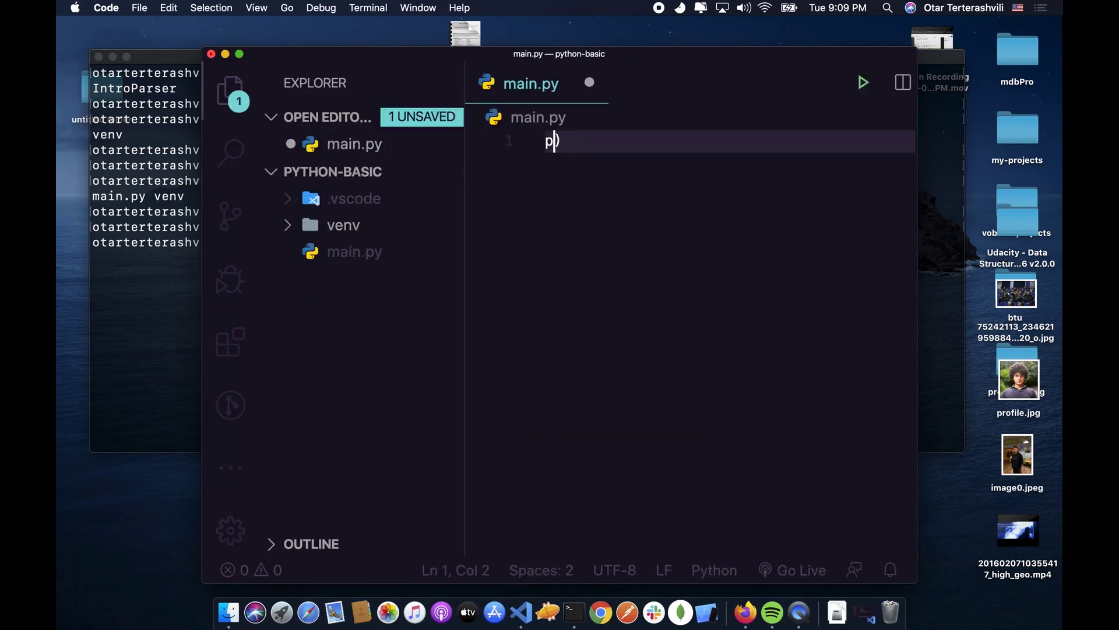
text(ri)
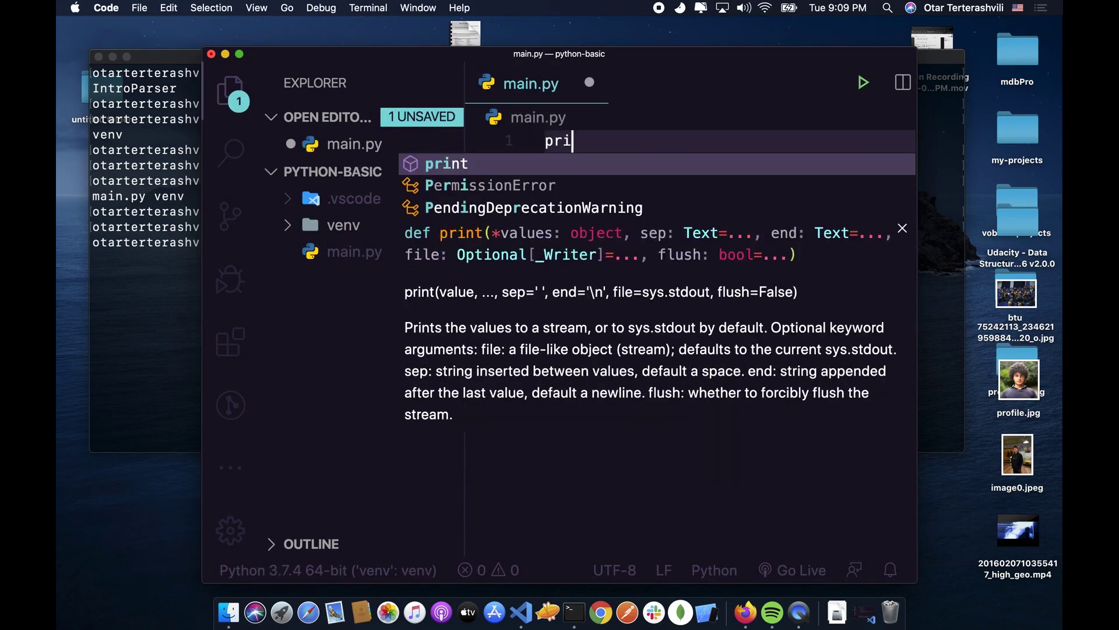
key(Return)
text(())
key(Left)
text("hello)
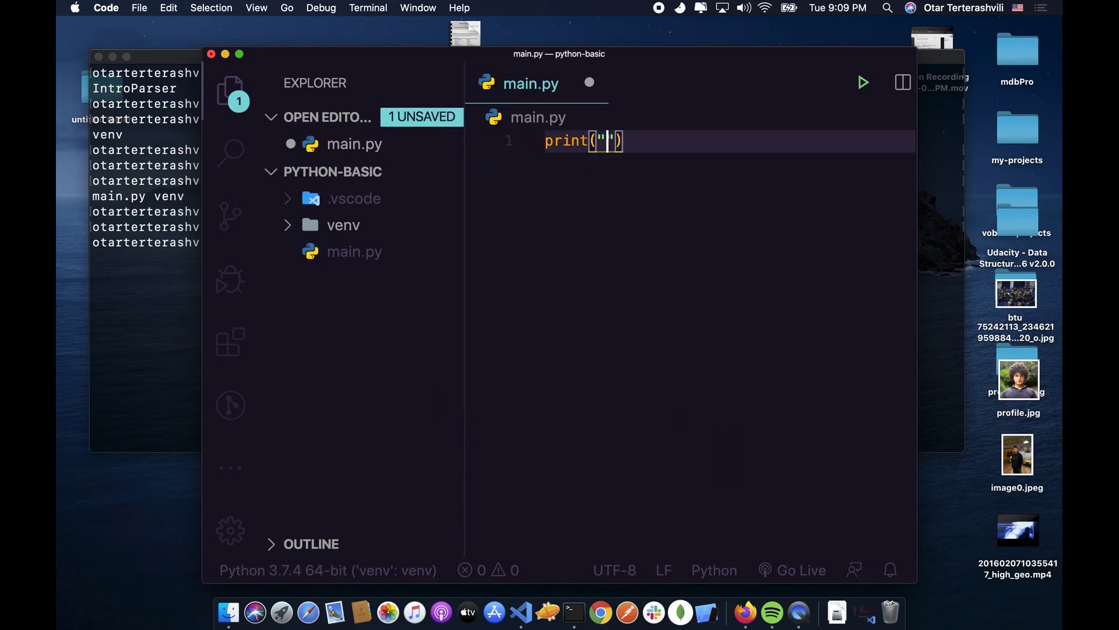
text( wor)
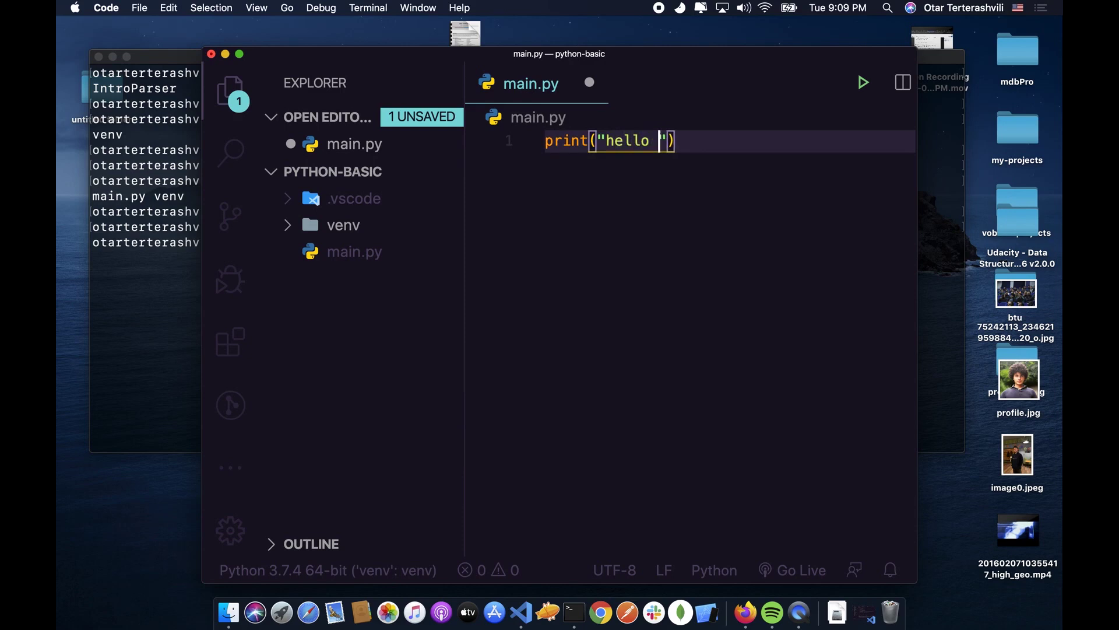
text(ld)
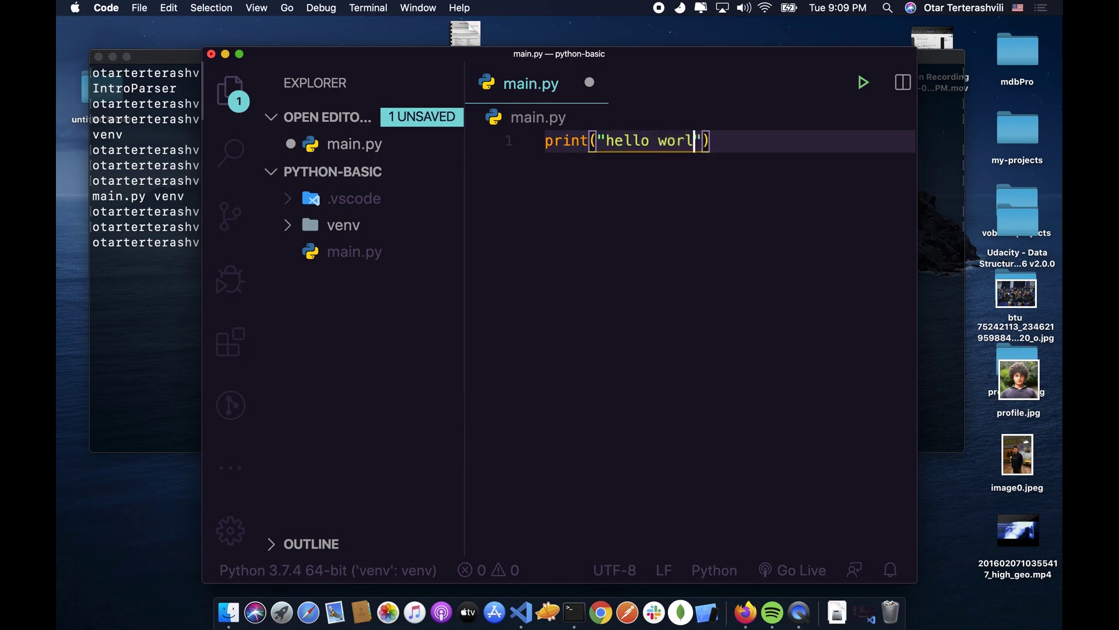
key(super+s)
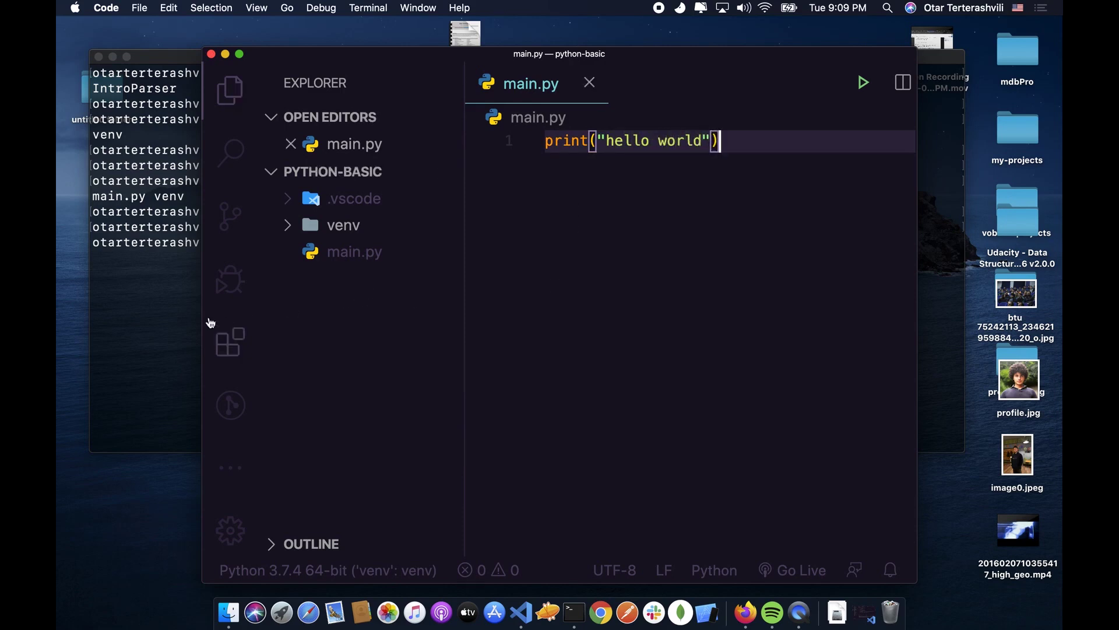
Step: Switch to Terminal, activate the virtual environment with source venv/bin/activate, and list the project folder before clearing the screen
key(super+Tab)
text(so)
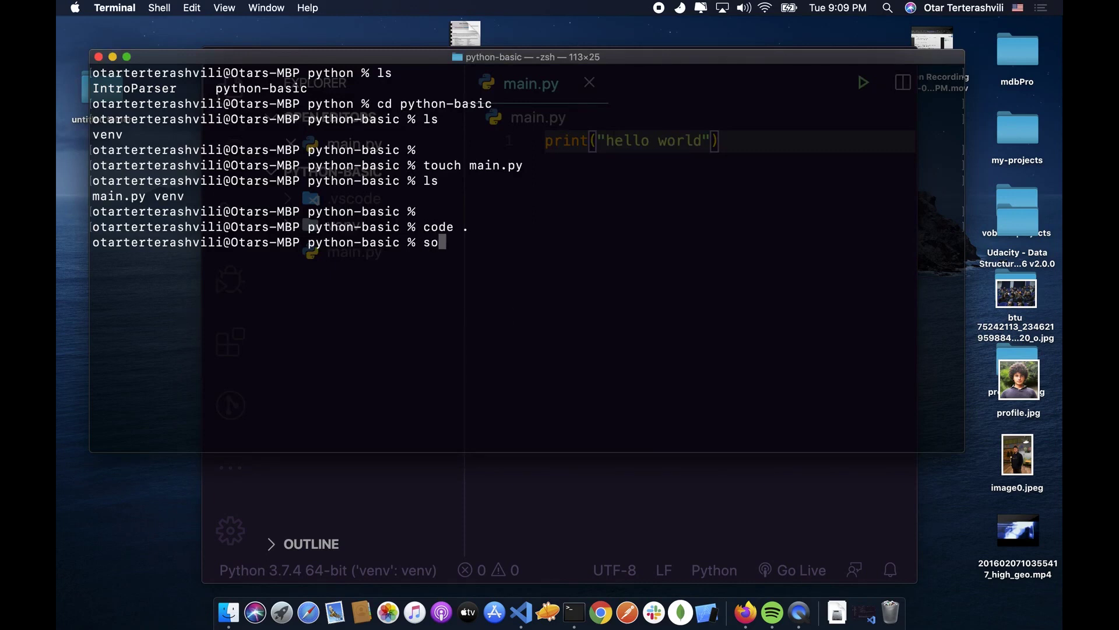
key(BackSpace)
key(BackSpace)
text(source venv/bin/activate)
key(Return)
text(ls)
key(Return)
key(Return)
key(ctrl+l)
Step: Run main.py with python3 and list the project folder's contents
text(python3 main.py)
key(Return)
text(ls)
key(Return)
key(Return)
Step: Clear the screen, exit the shell session and quit Terminal
text(clear)
key(Return)
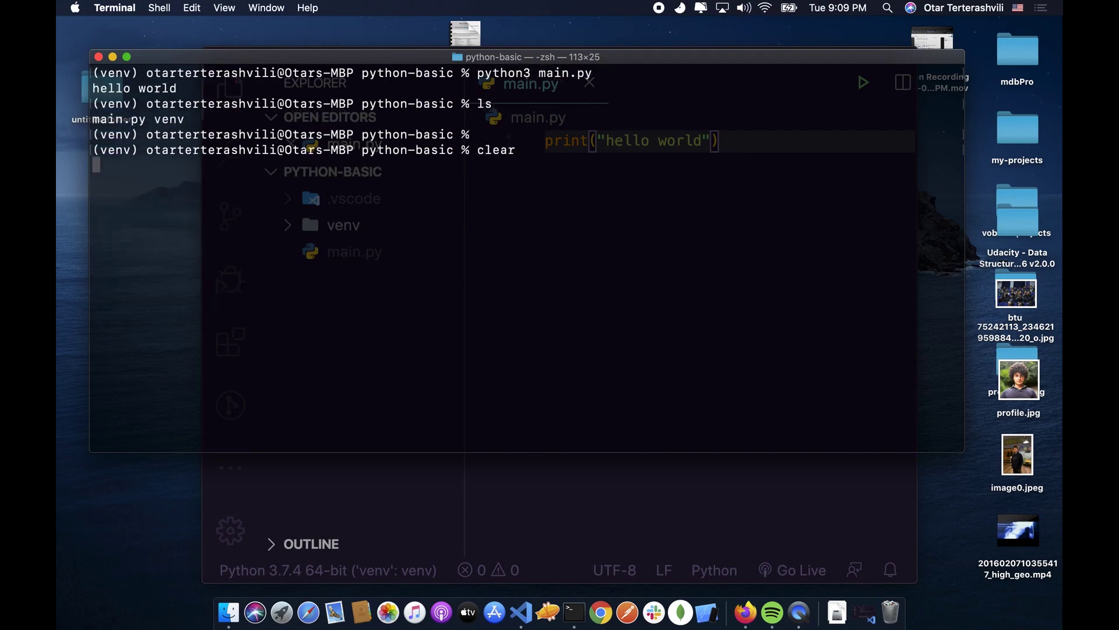
text(exit)
key(Return)
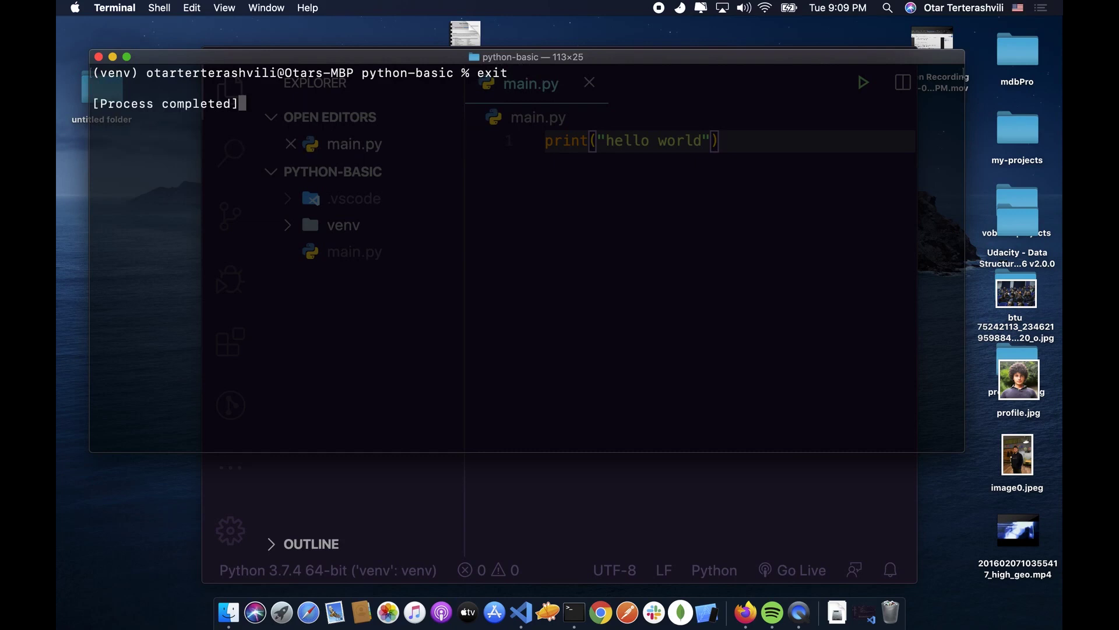
key(super+q)
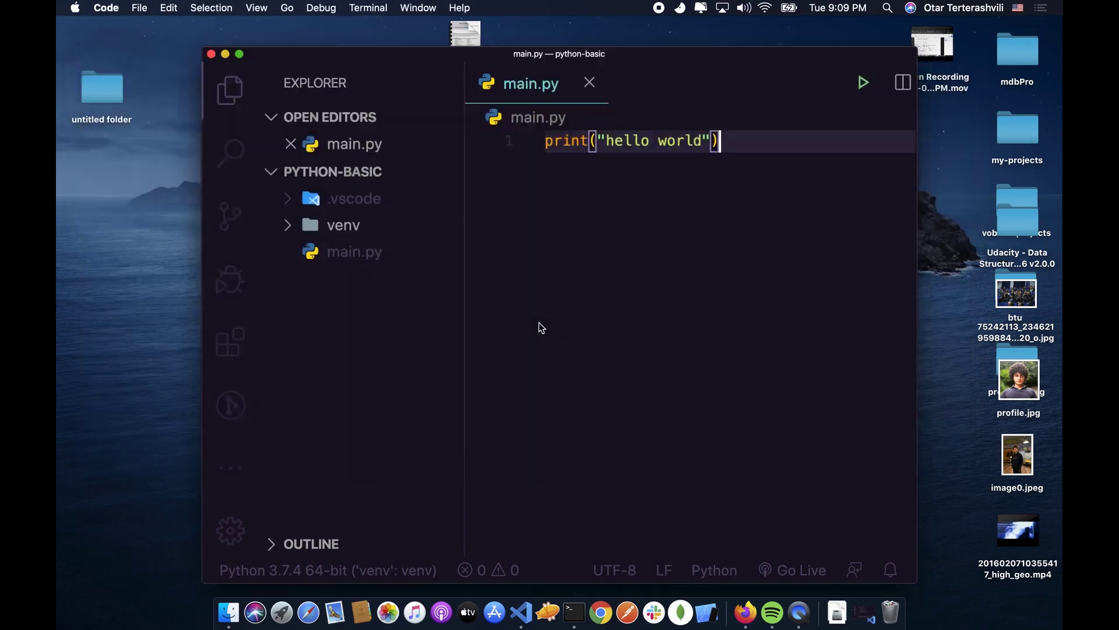
Step: Enlarge the code editor window to fill the screen and open a new integrated terminal
key(super+space)
key(Escape)
double_click(644, 50)
click(368, 8)
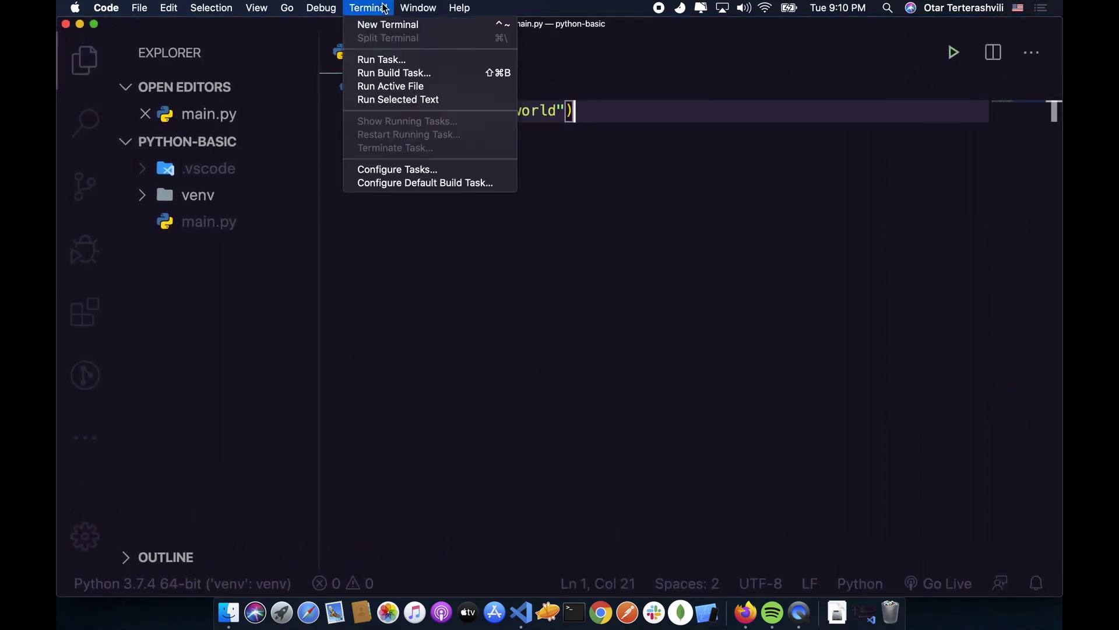
click(387, 24)
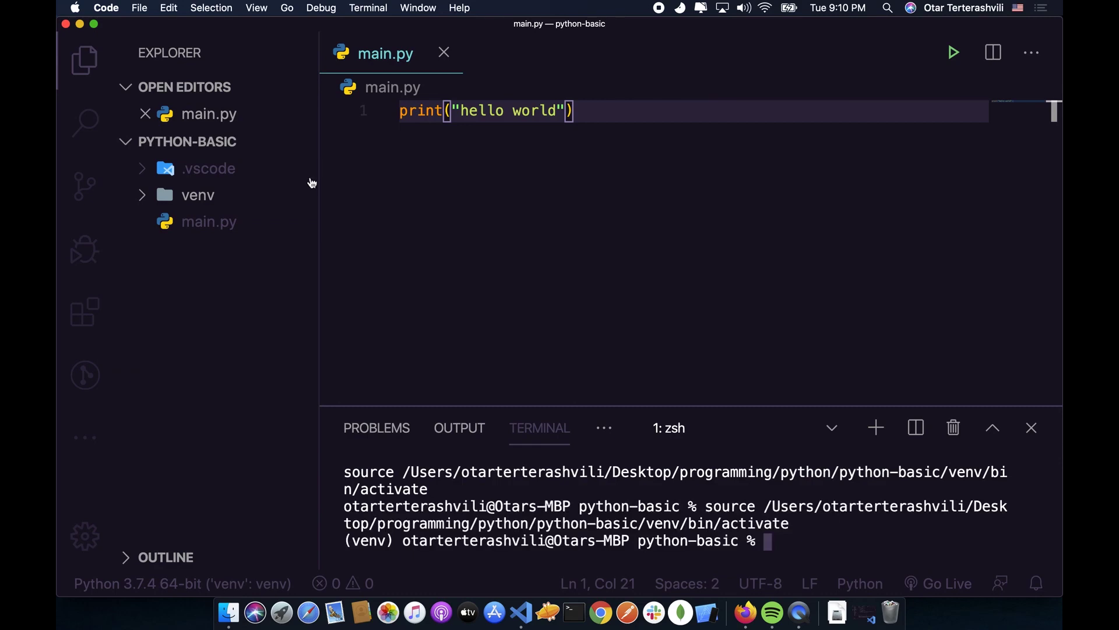
Step: Clear the integrated terminal and list the python-basic folder's contents
text(clear)
key(Return)
text(ls)
key(Return)
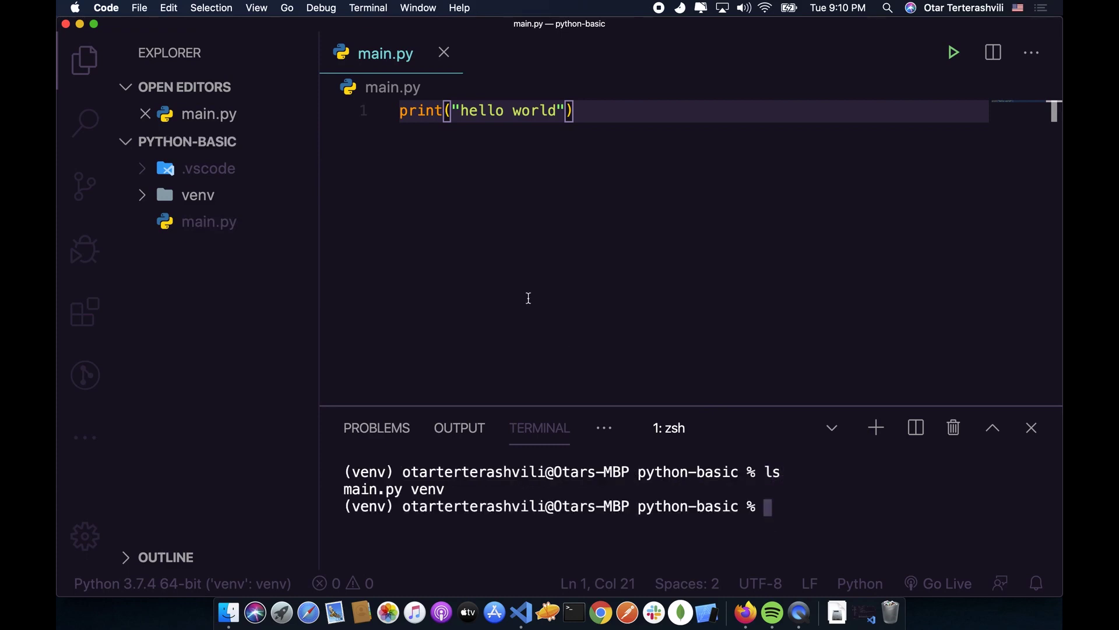
Step: Kill the current integrated terminal and open a new one for the python-basic project
click(953, 427)
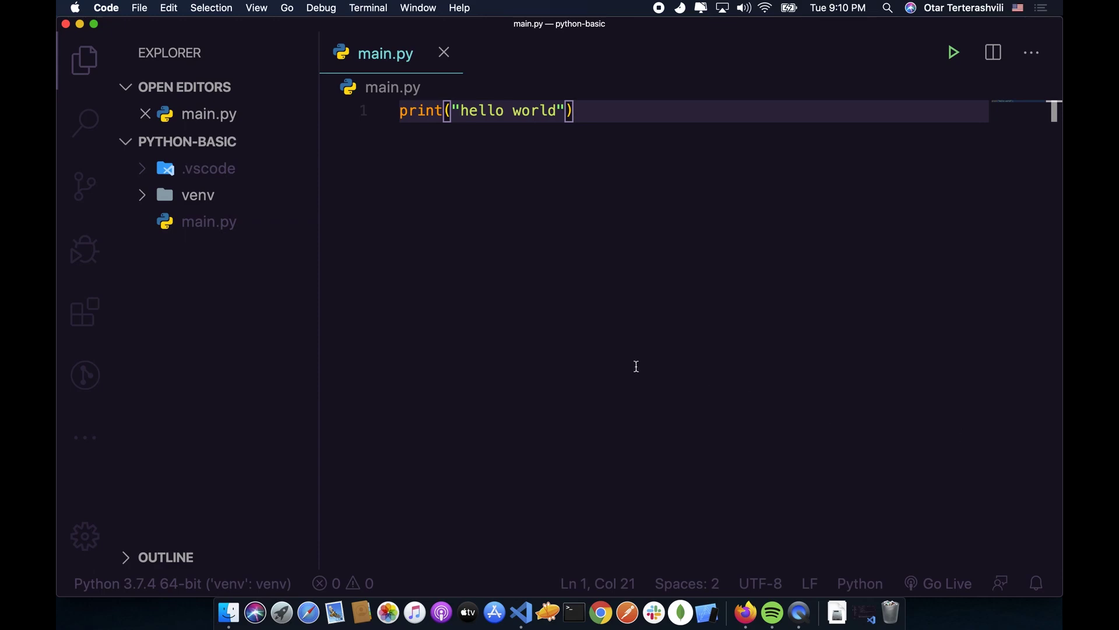
click(369, 7)
click(373, 22)
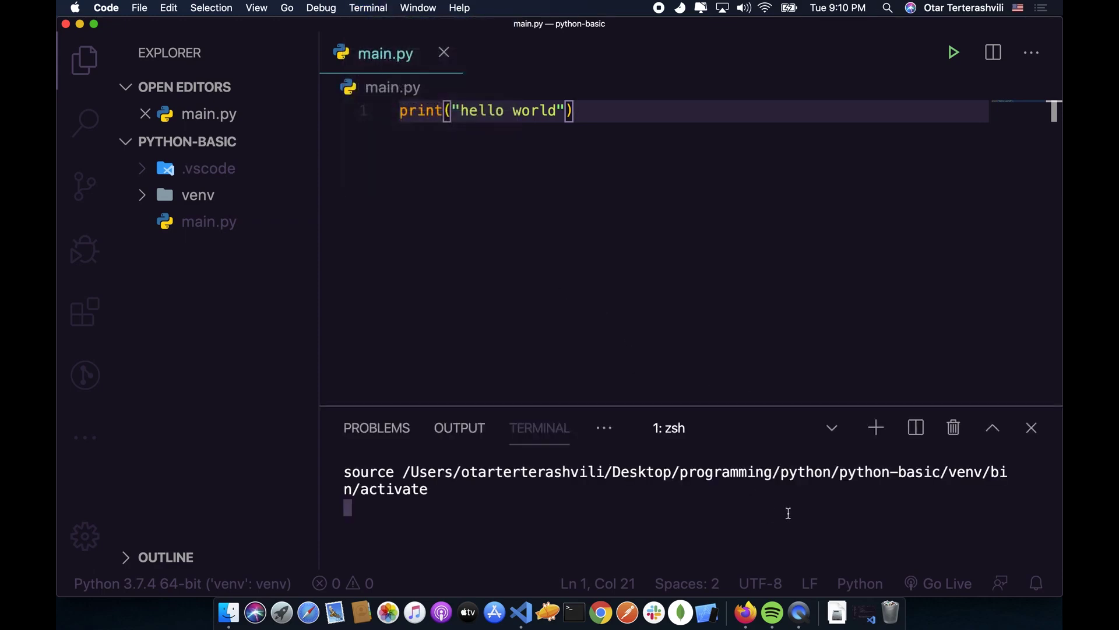
Step: Clear the new terminal session and list the project folder's contents with ls
text(clear)
key(Return)
text(ls)
key(Return)
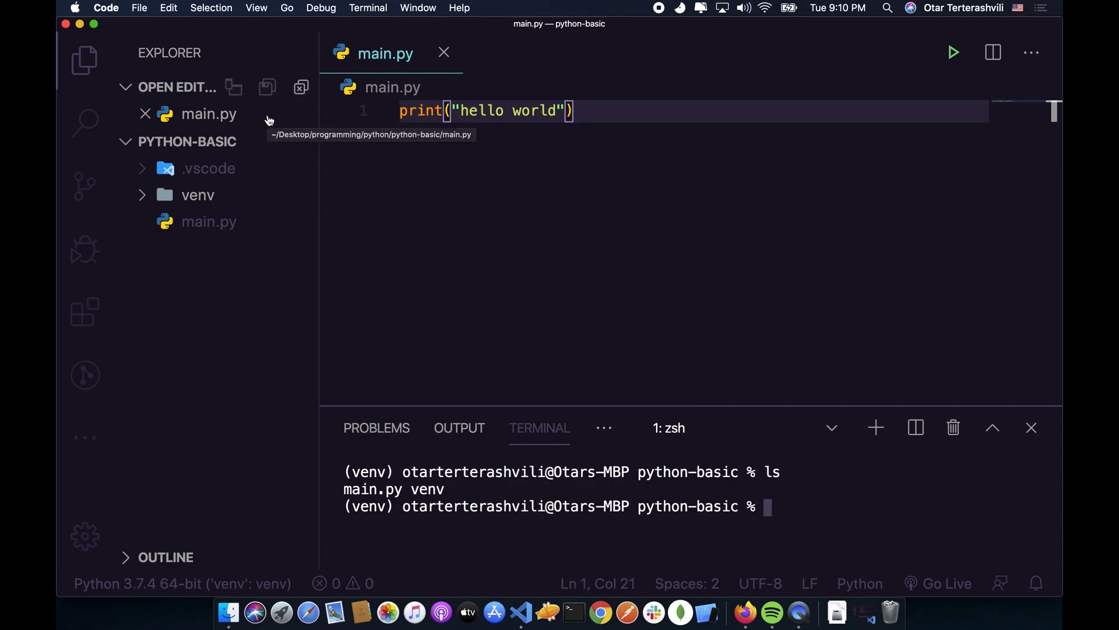
Step: Switch to GitHub's new repository form in Firefox, name the repository python-basic, and return to VS Code
key(ctrl+Right)
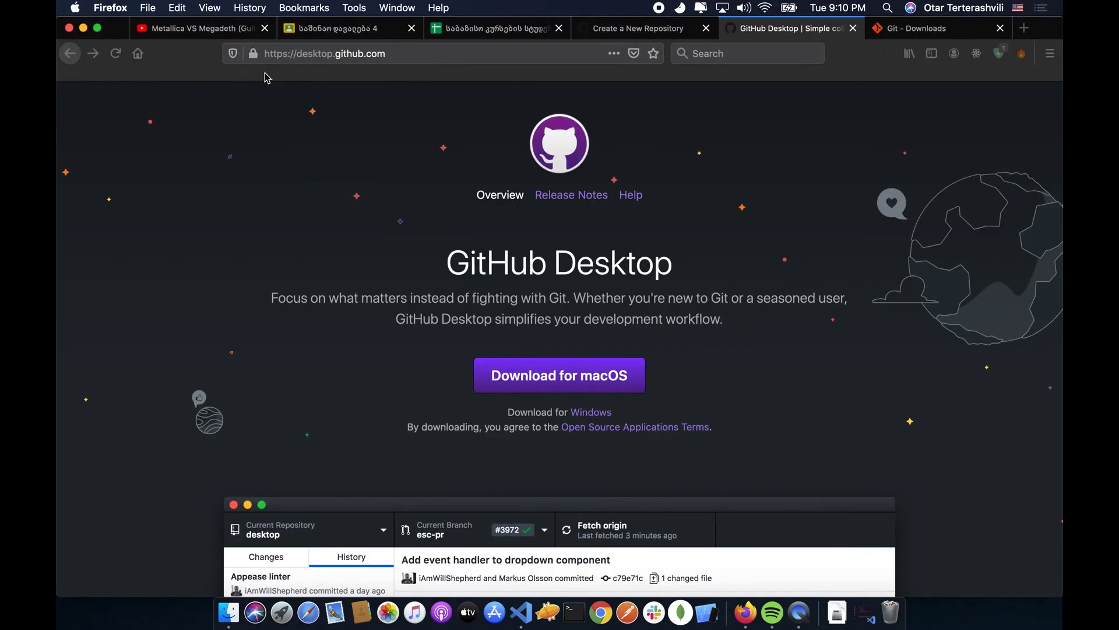
click(584, 25)
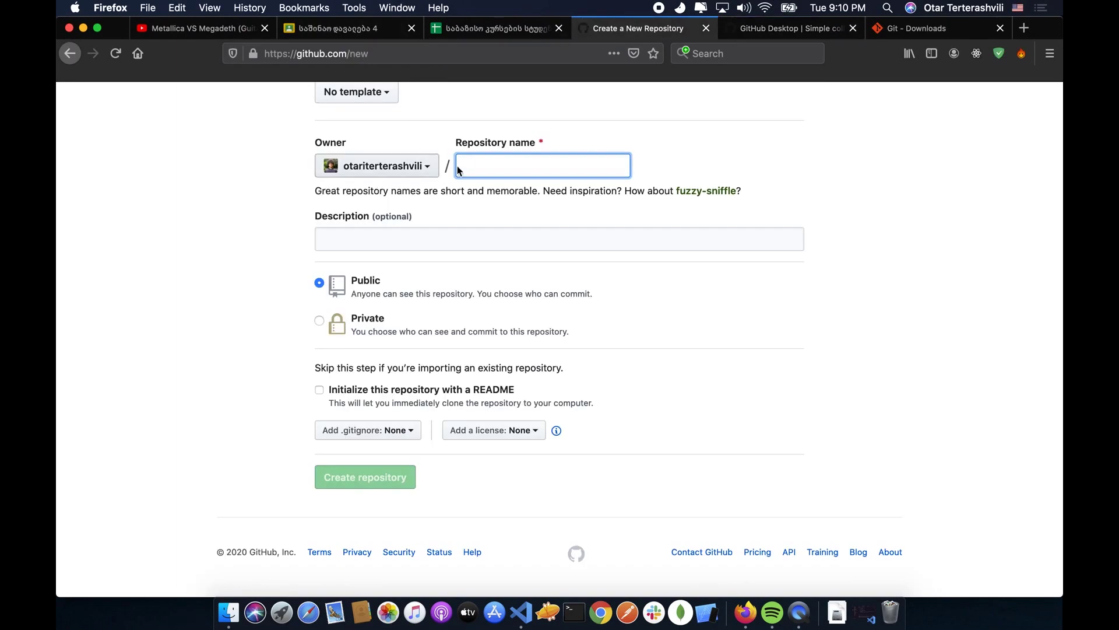
scroll(460, 166, up, 5)
key(ctrl+Left)
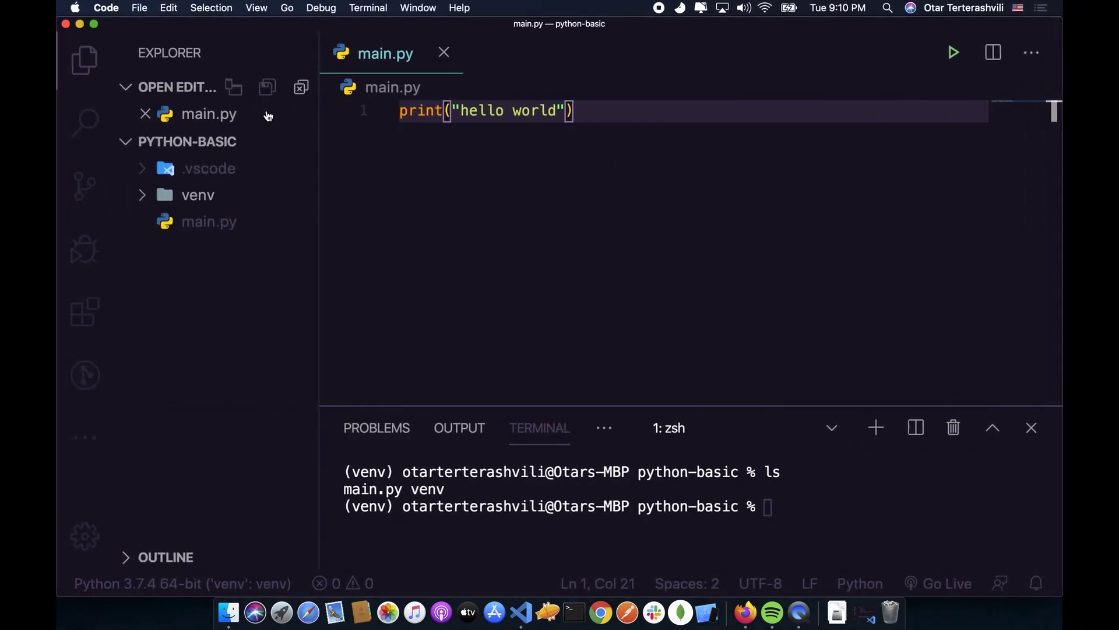
key(ctrl+Right)
key(ctrl+Left)
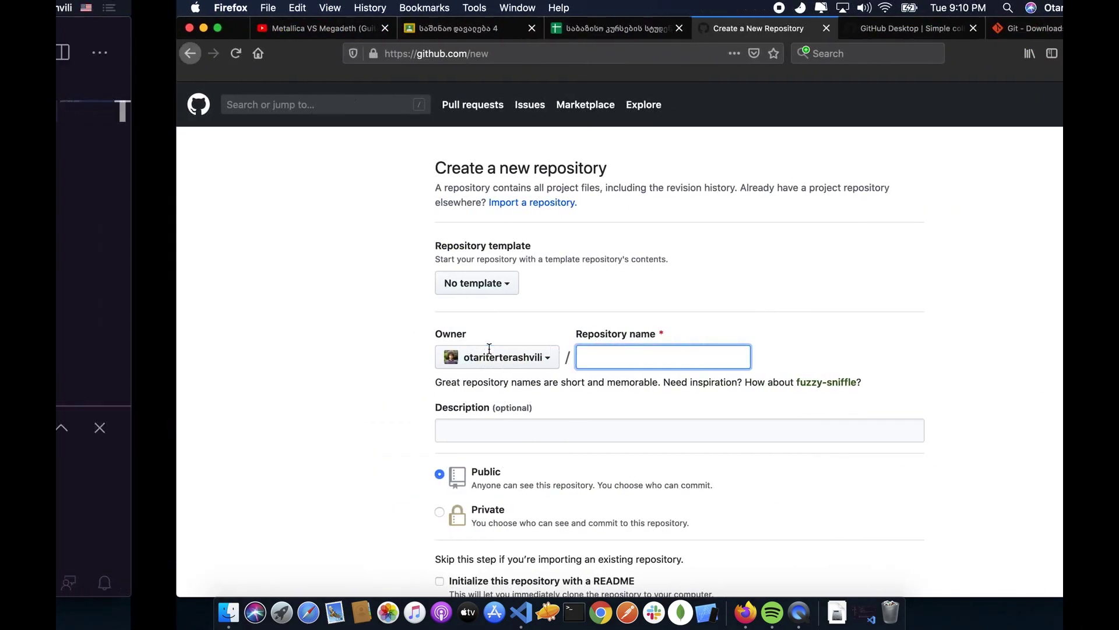
key(ctrl+Right)
text(python-basic)
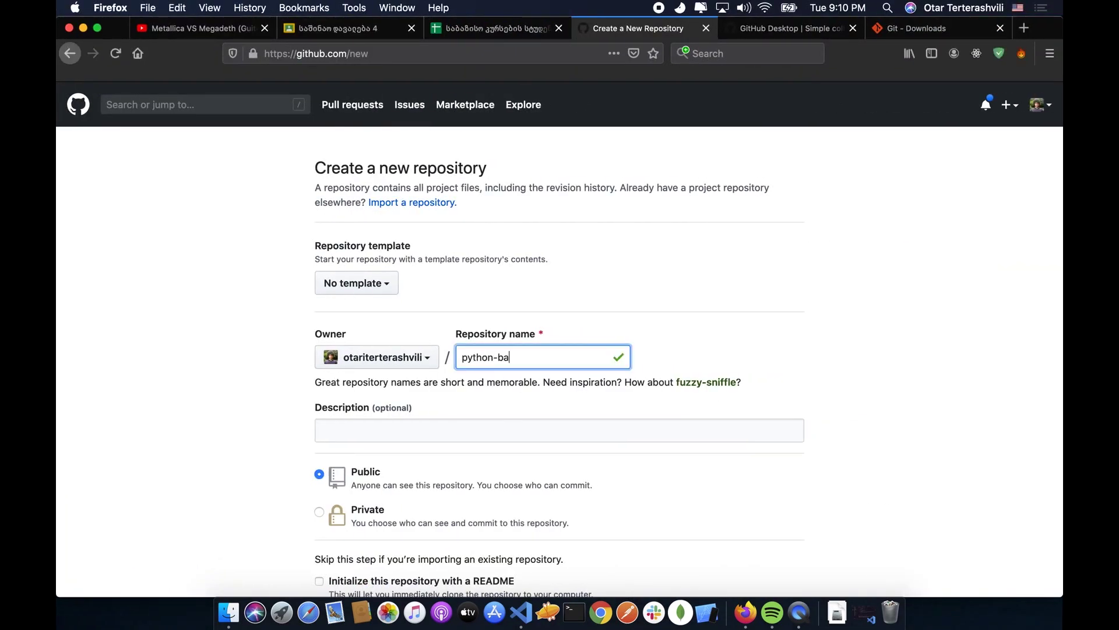
key(ctrl+Left)
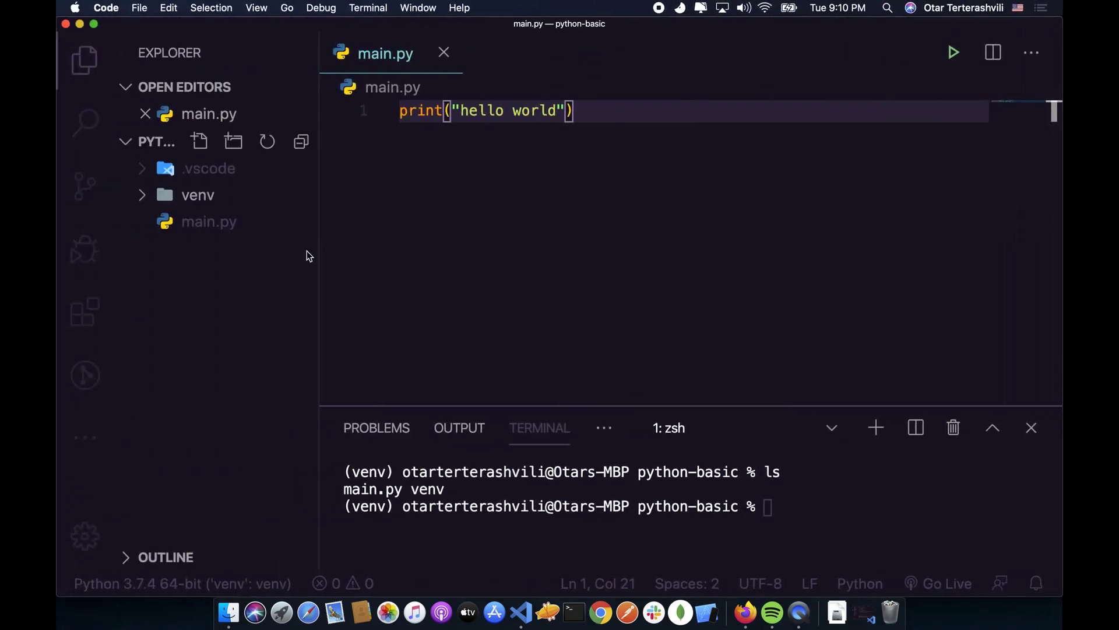
key(super+Tab)
key(super+Tab)
key(super+Tab)
key(super+Tab)
key(shift+super+Tab)
key(shift+super+Tab)
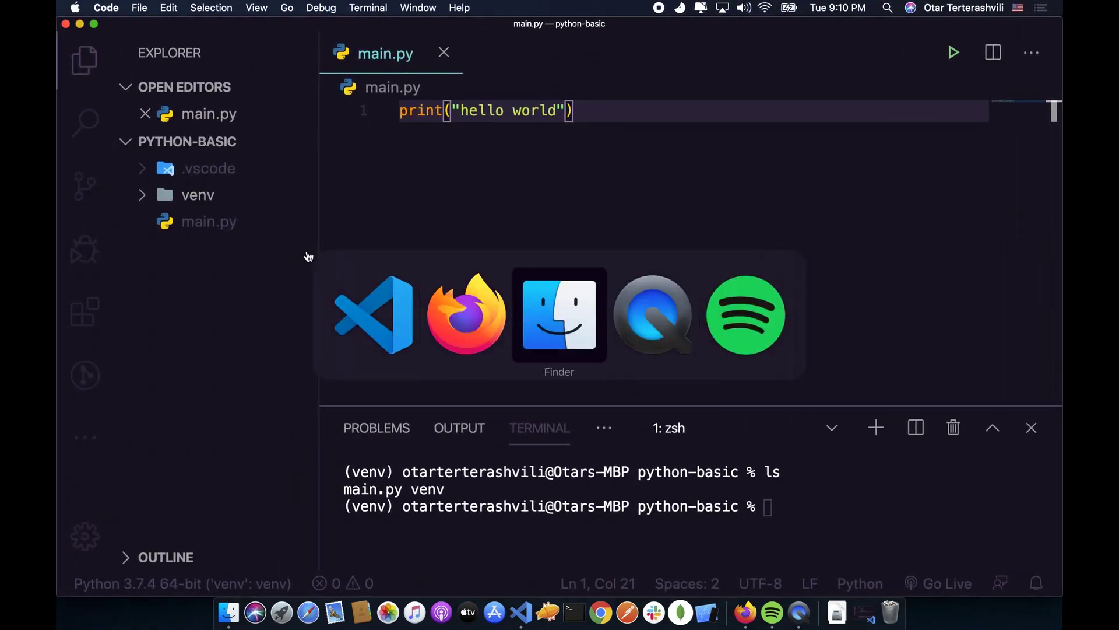
key(super+Tab)
key(super+Tab)
key(super+Tab)
key(super+Tab)
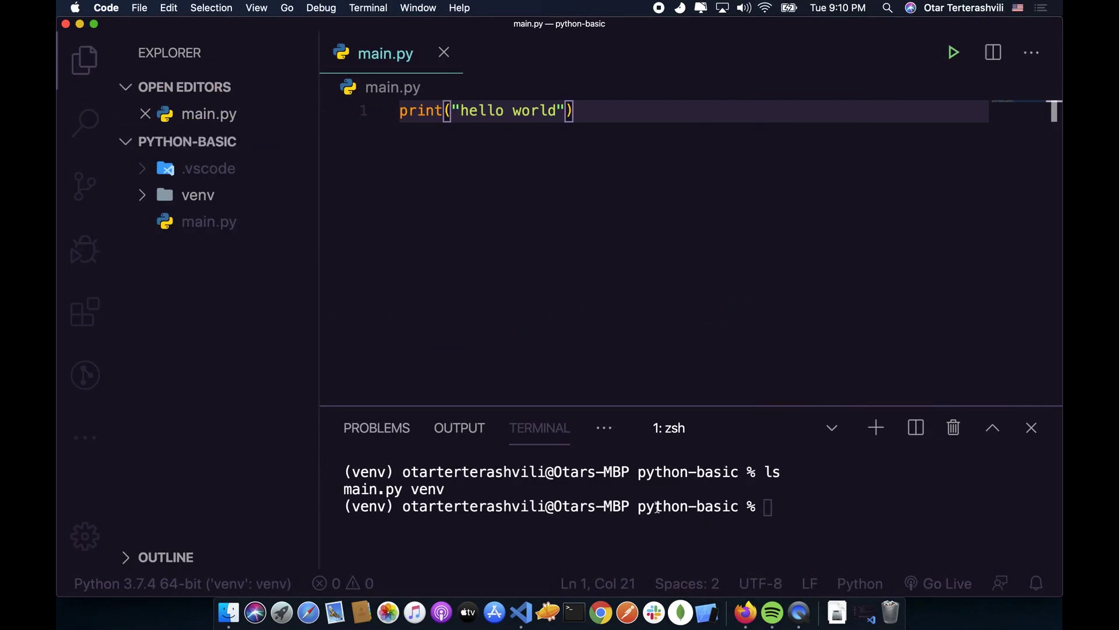
Step: Copy the folder name python-basic from the terminal prompt and paste it as the repository name on GitHub in Firefox
drag(636, 505, 736, 506)
key(super+c)
key(super+Tab)
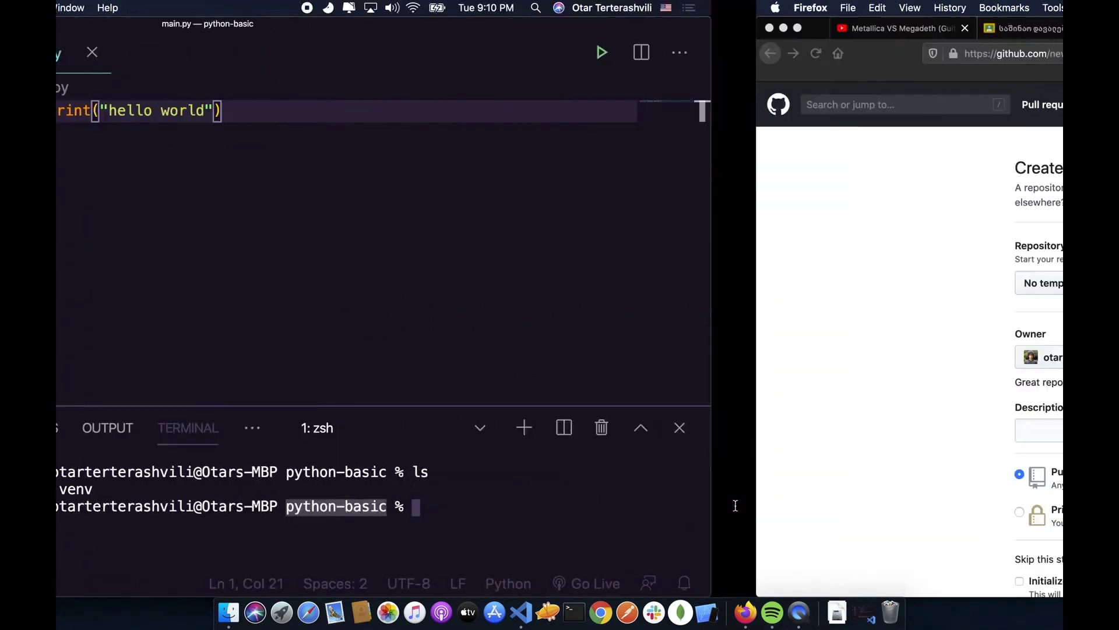
click(553, 357)
key(super+a)
key(super+v)
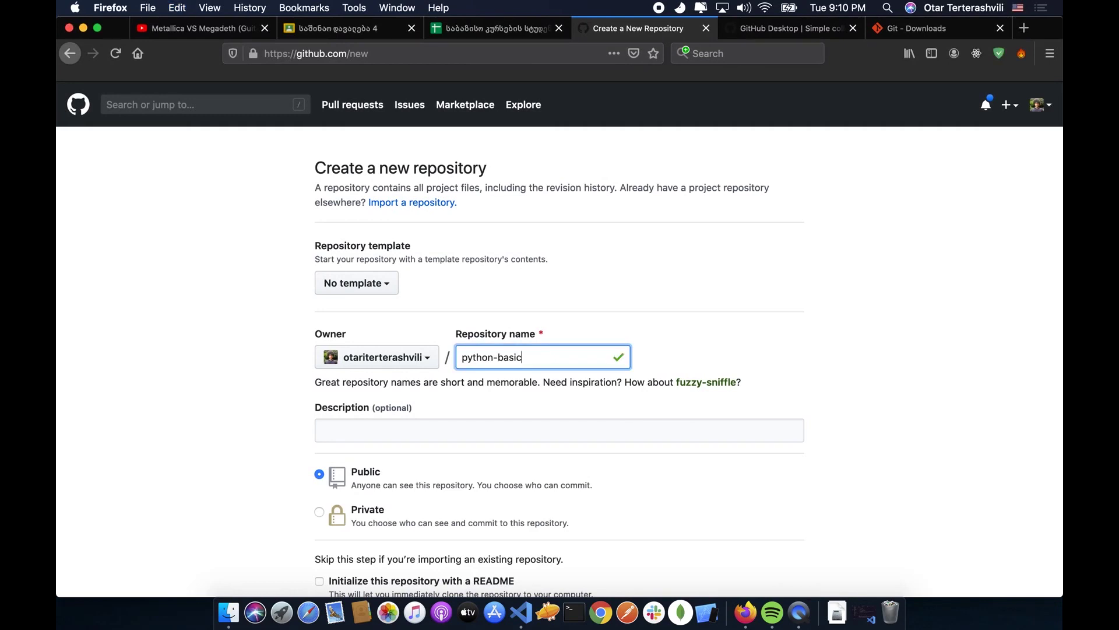
Step: Look through the available repository template choices in the new repository form
scroll(466, 408, down, 3)
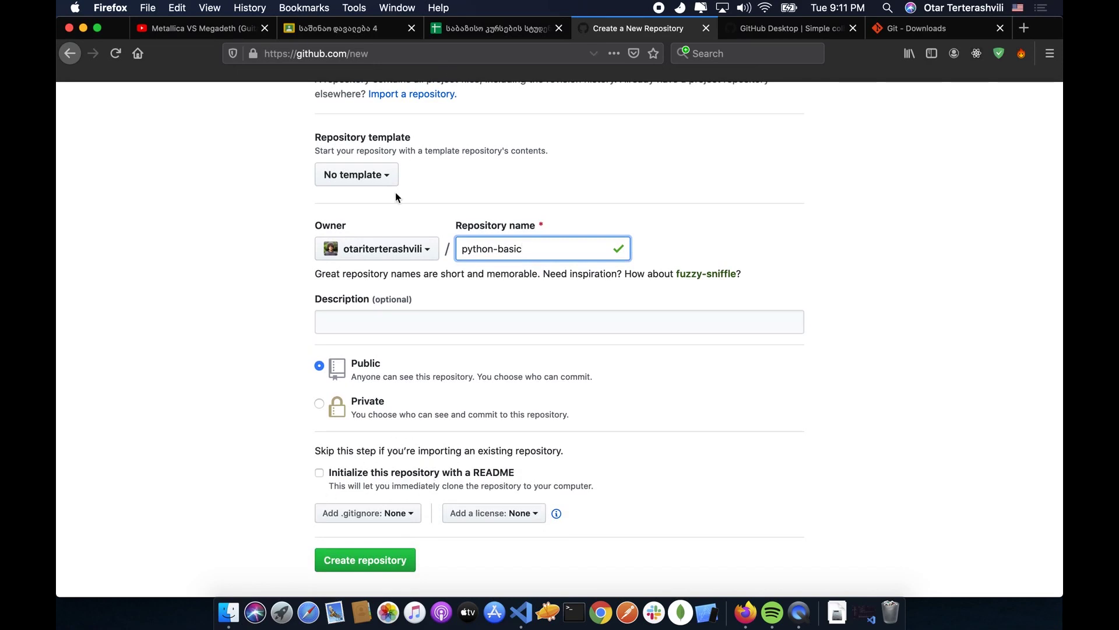
click(386, 176)
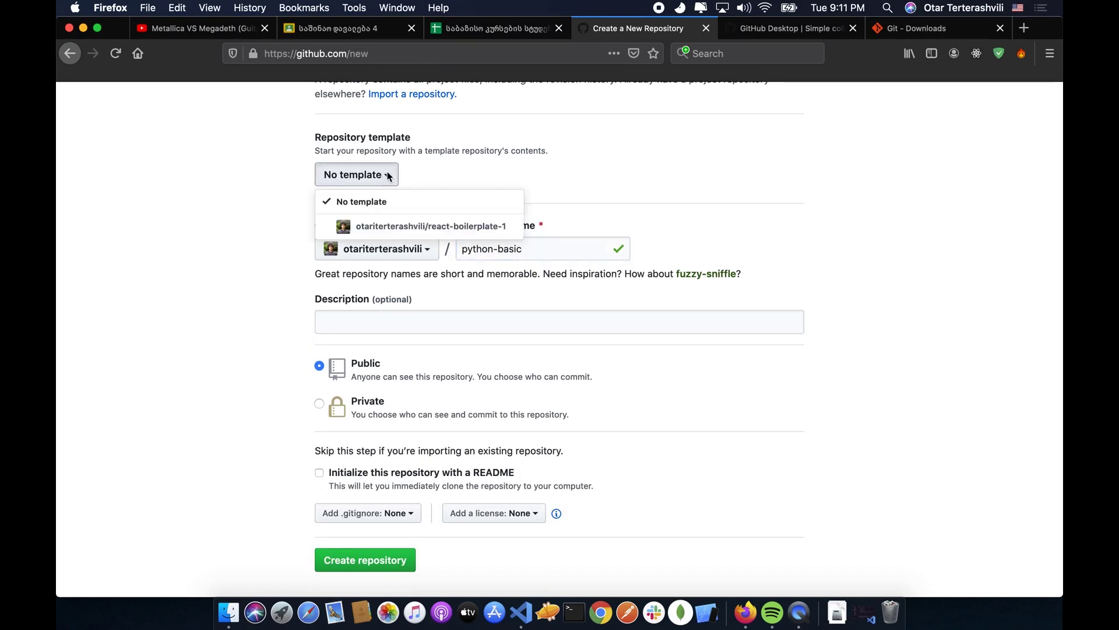
click(388, 176)
Step: Select the Python .gitignore template for the repository and reset the choice to None
click(406, 513)
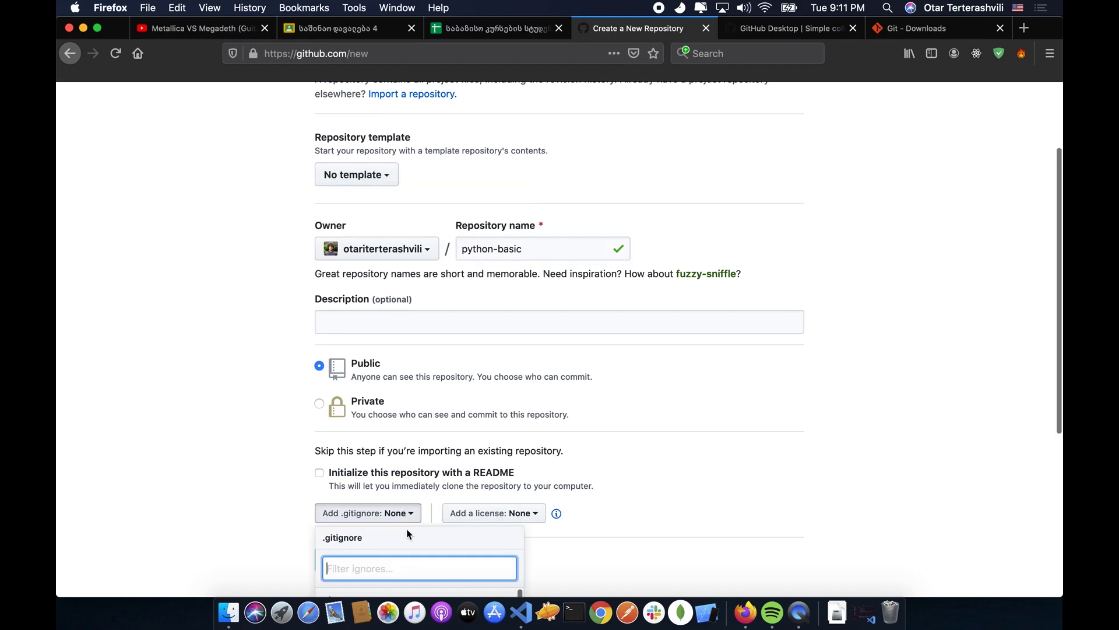
scroll(407, 533, down, 5)
text(pyth)
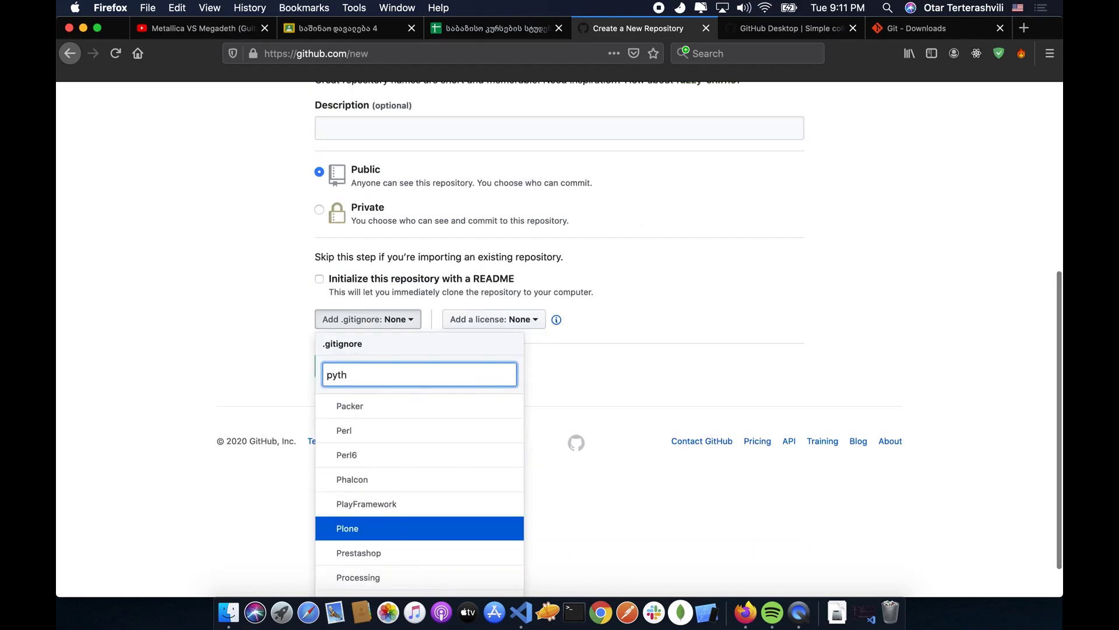
click(380, 507)
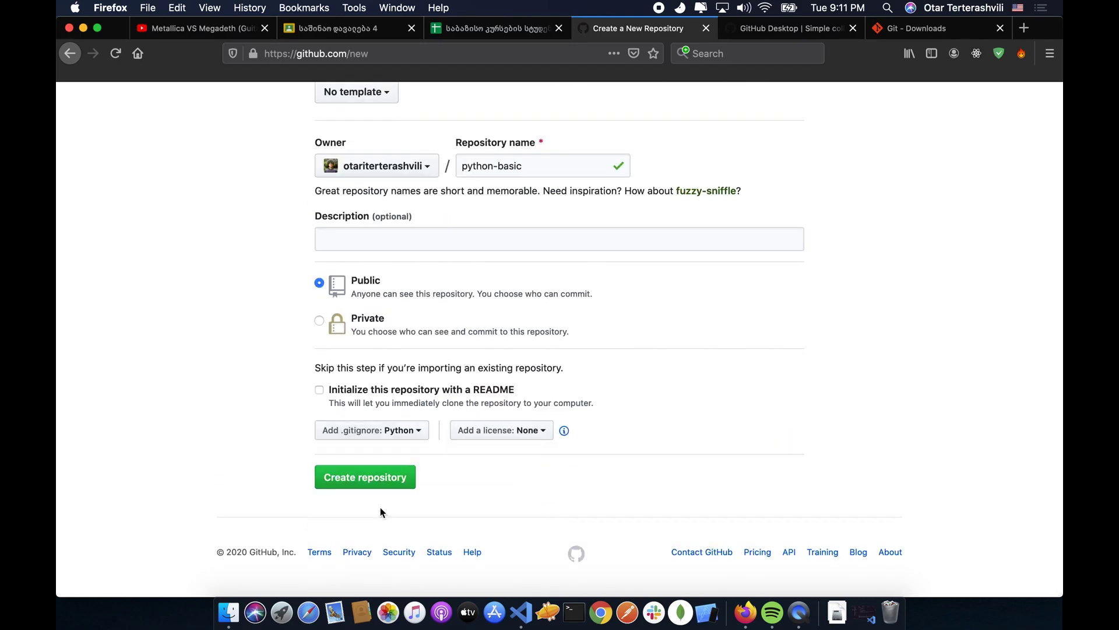
click(387, 430)
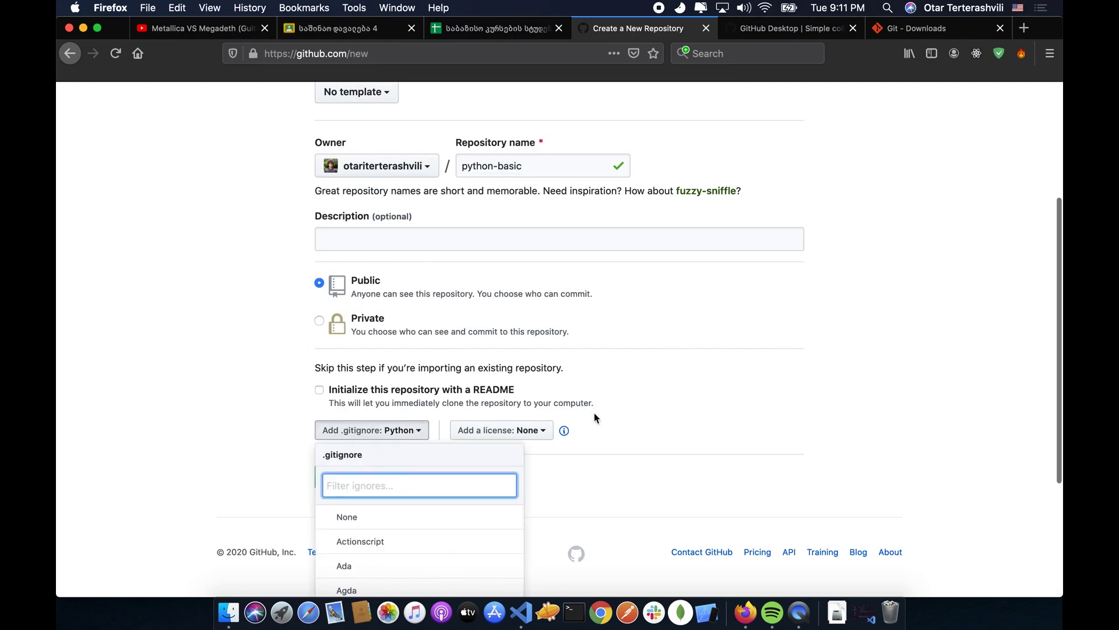
click(401, 514)
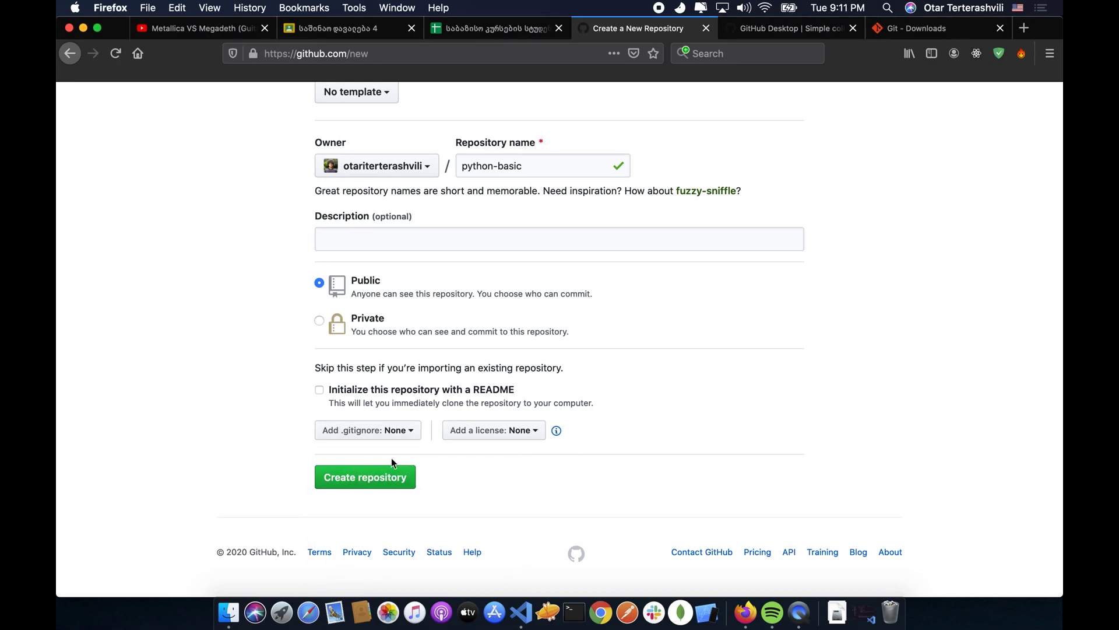
Step: Choose None as the license and create the public python-basic repository
click(493, 429)
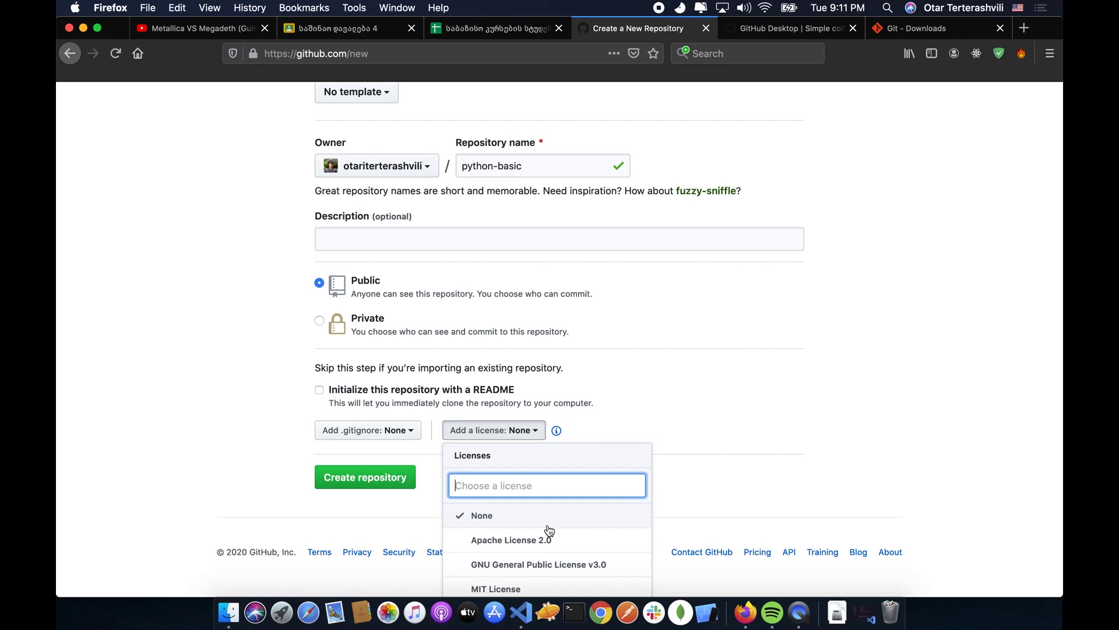
click(519, 513)
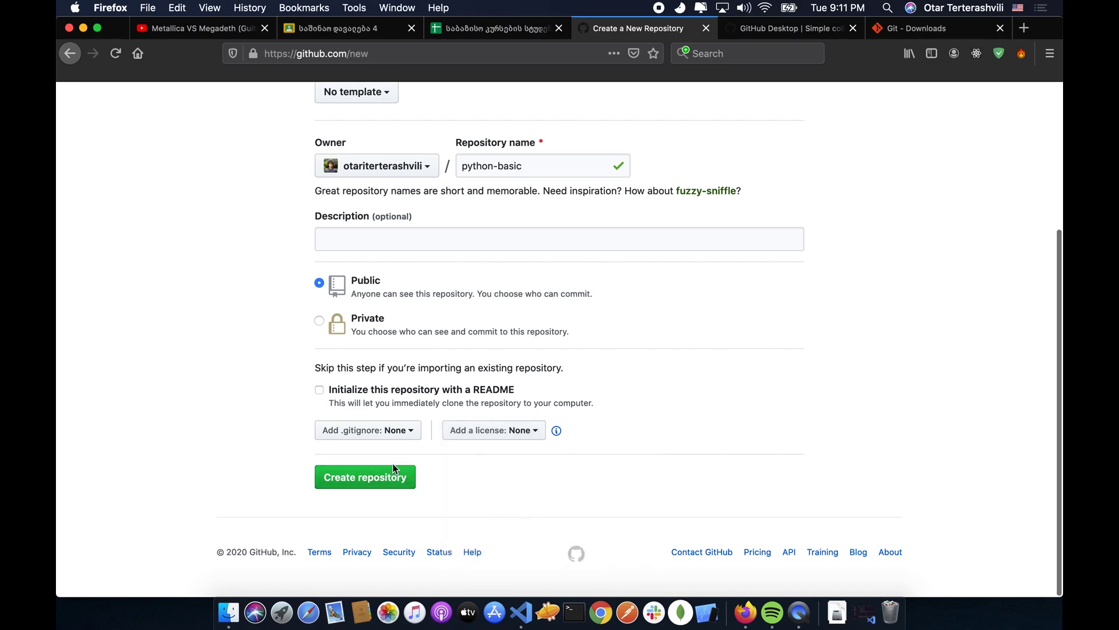
scroll(440, 371, up, 1)
scroll(440, 371, up, 5)
scroll(434, 400, down, 3)
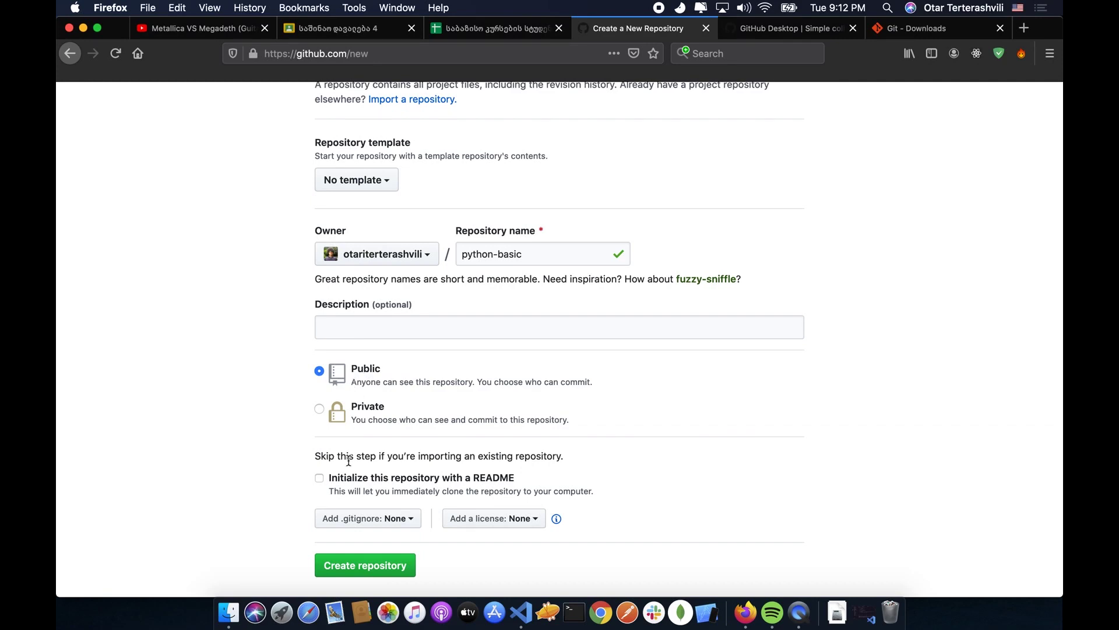
click(371, 565)
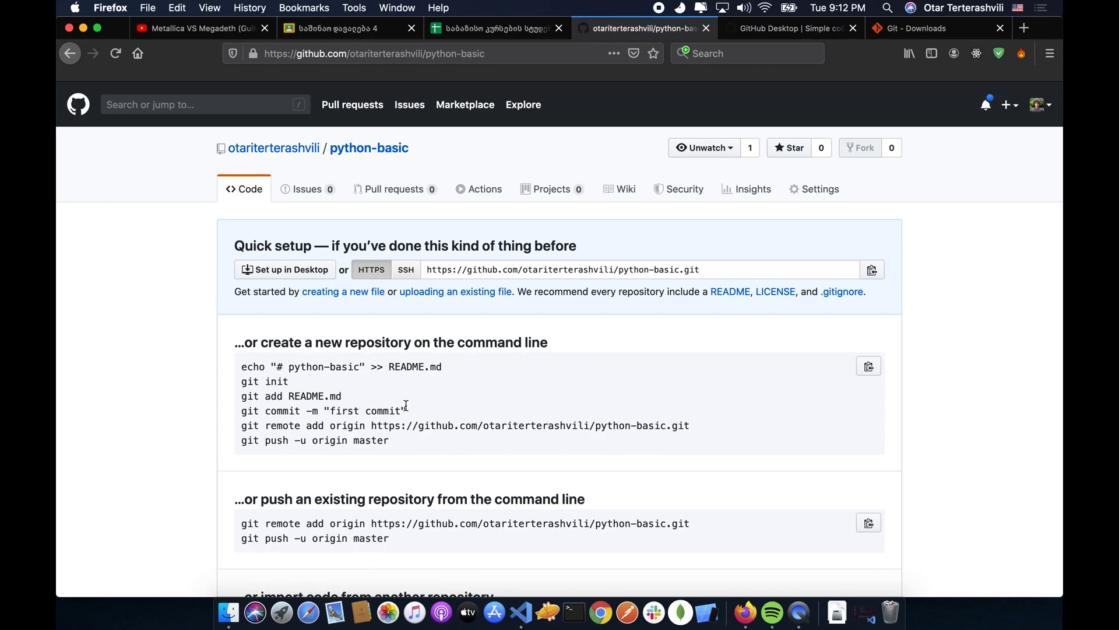
Step: Take the README command from GitHub's setup instructions and run echo "# python-basic" >> README.md in the VS Code terminal
scroll(404, 355, down, 1)
key(ctrl+Left)
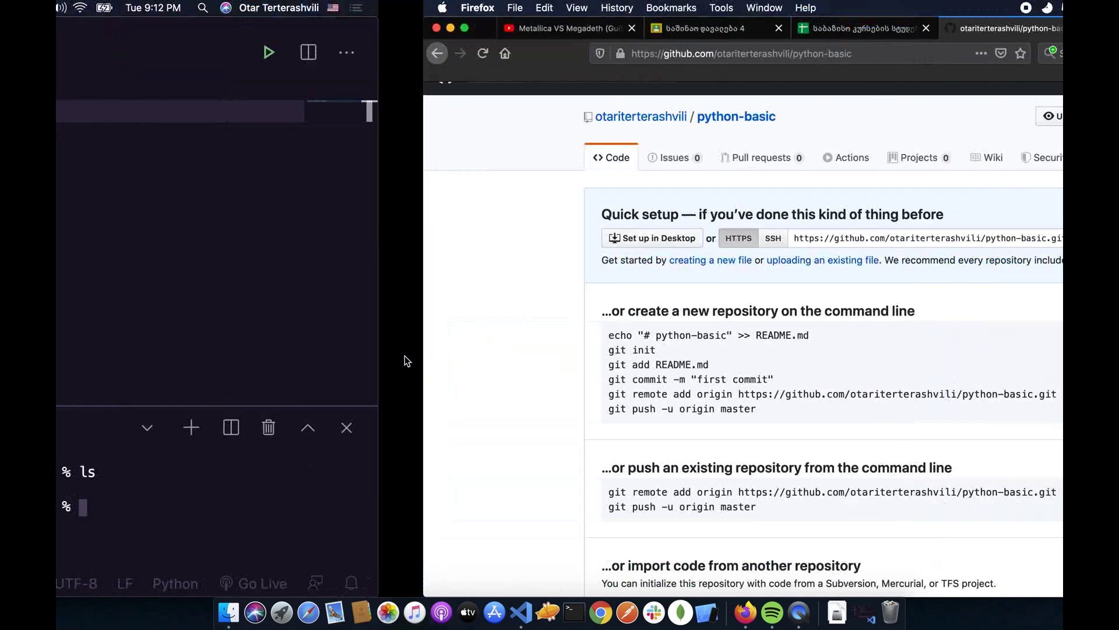
click(767, 540)
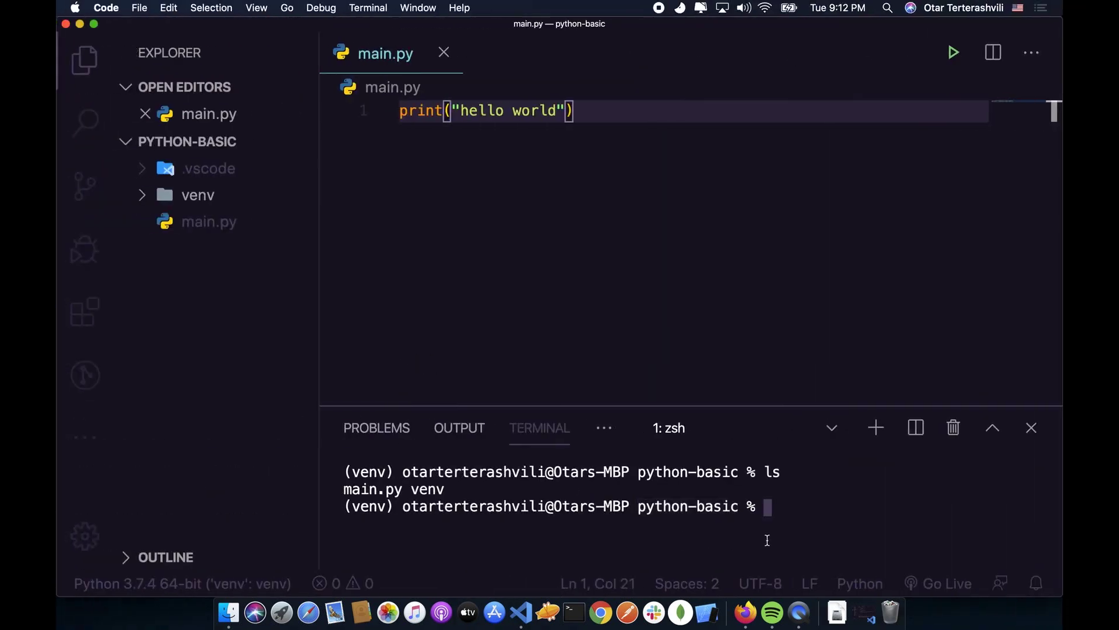
key(ctrl+Right)
key(ctrl+Left)
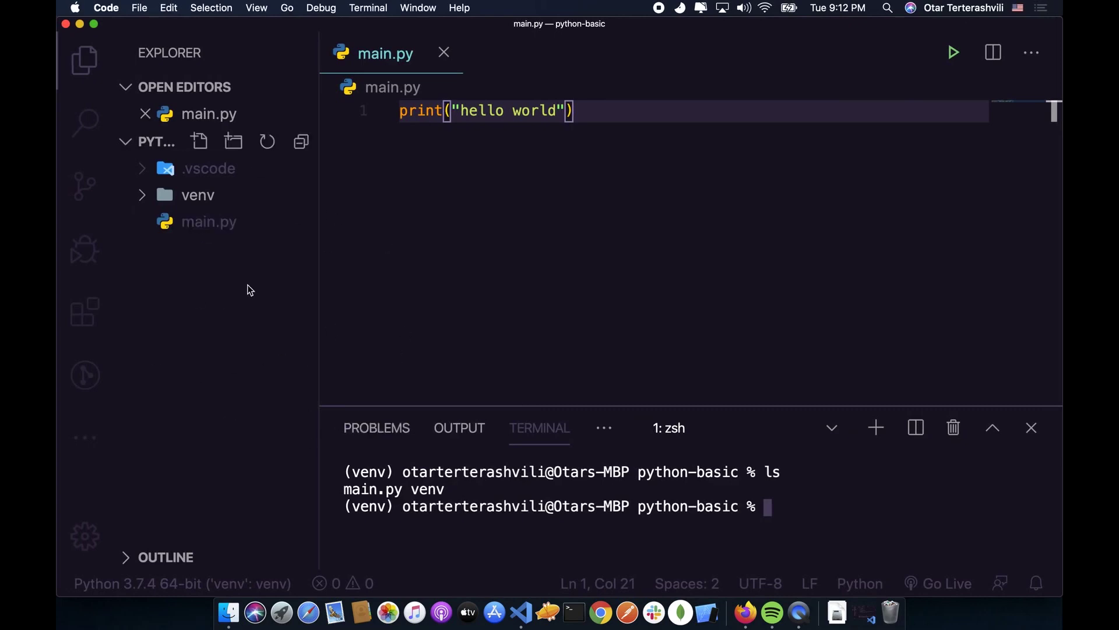
key(ctrl+Right)
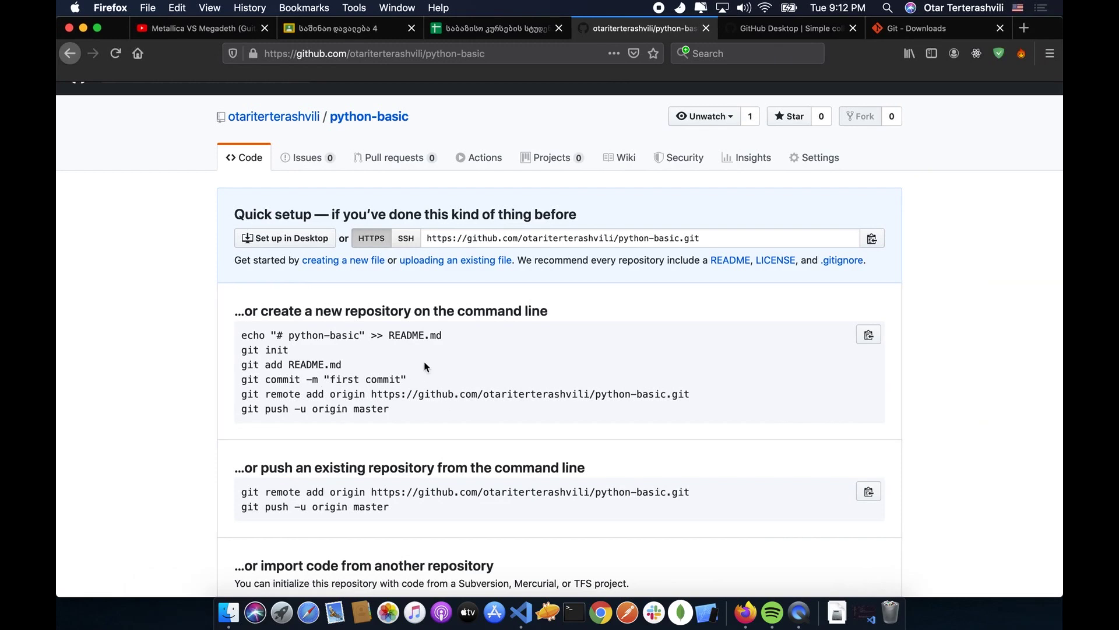
triple_click(353, 334)
key(ctrl+Left)
text(echo "# python-basic" >> README.md)
key(Return)
Step: Copy git init from GitHub's setup instructions and run it in the VS Code terminal for the python-basic folder
key(ctrl+Right)
drag(312, 350, 265, 349)
key(super+c)
key(ctrl+Left)
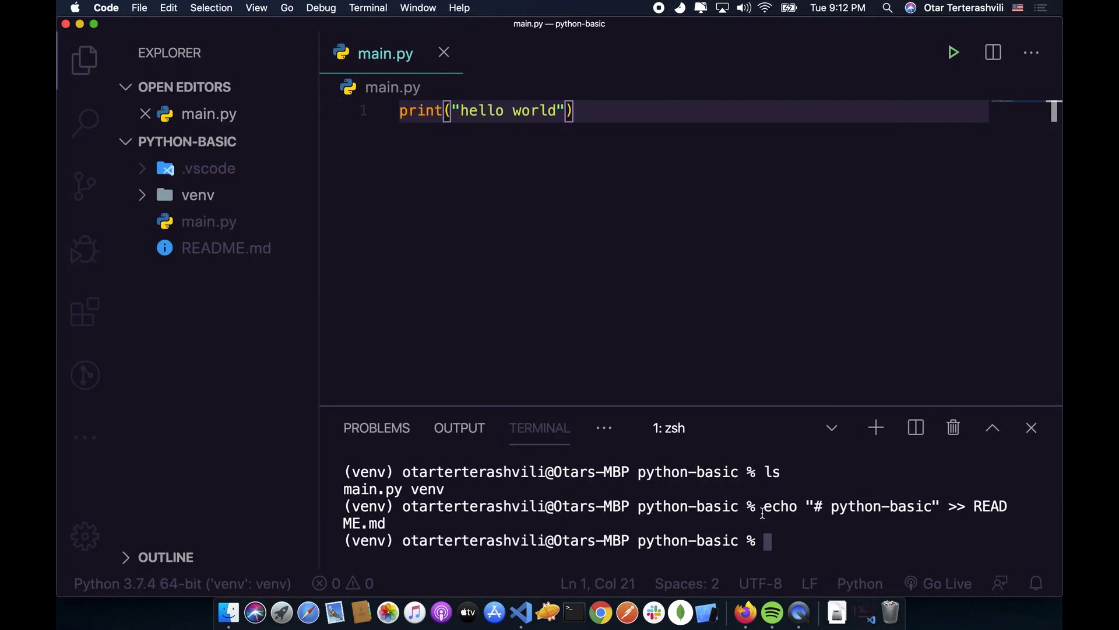
key(super+v)
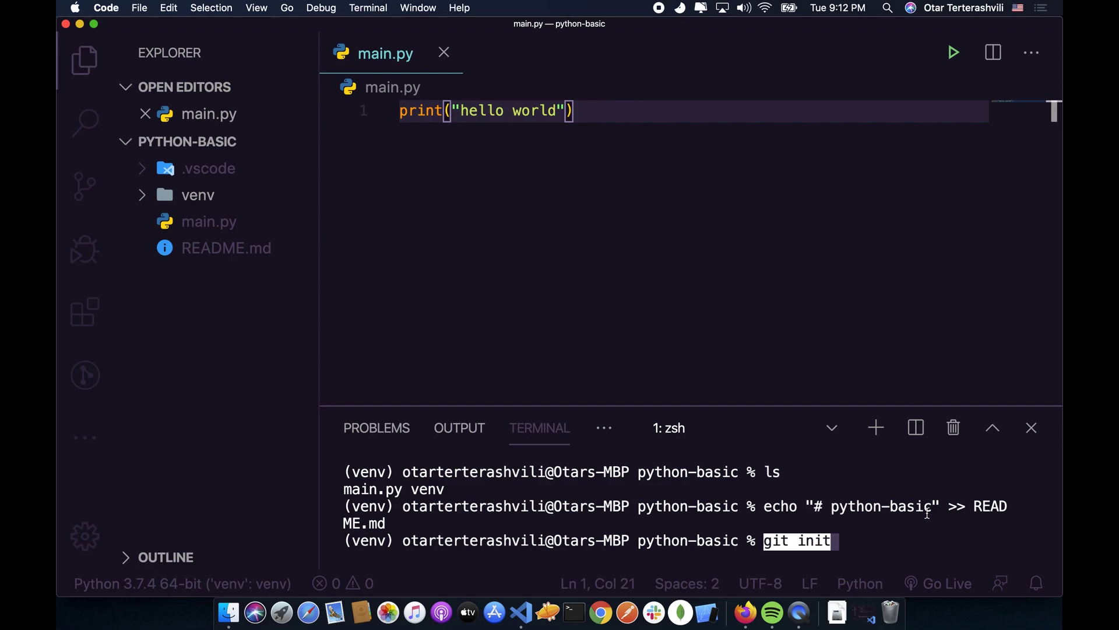
key(Return)
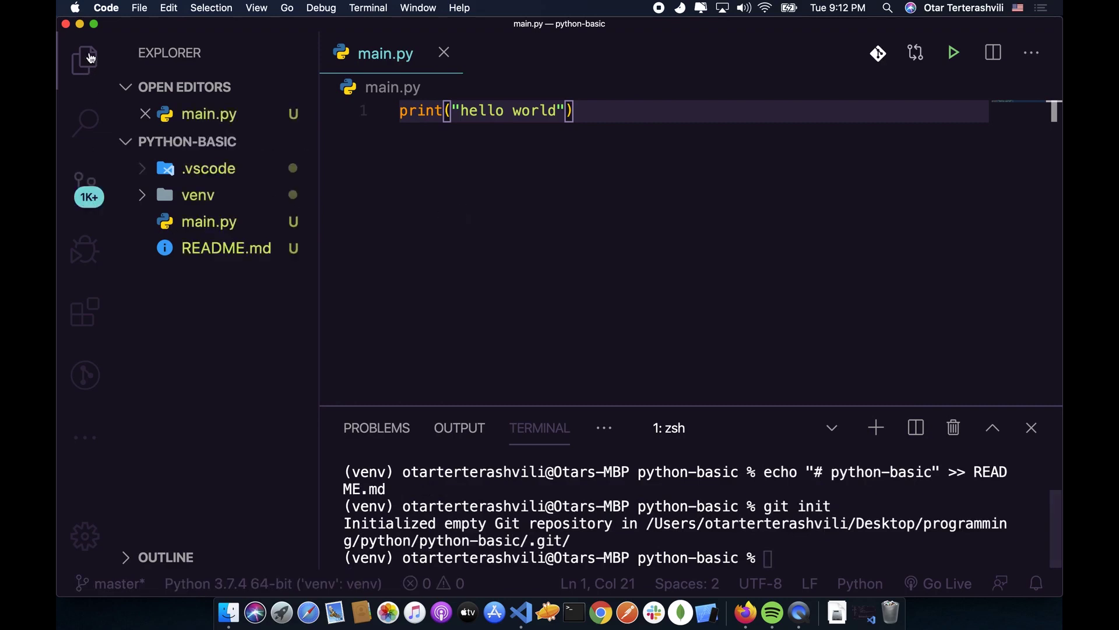
Step: Create a .gitignore file in the project folder with touch .gitignore and open it in the editor
click(814, 545)
text(touch .git)
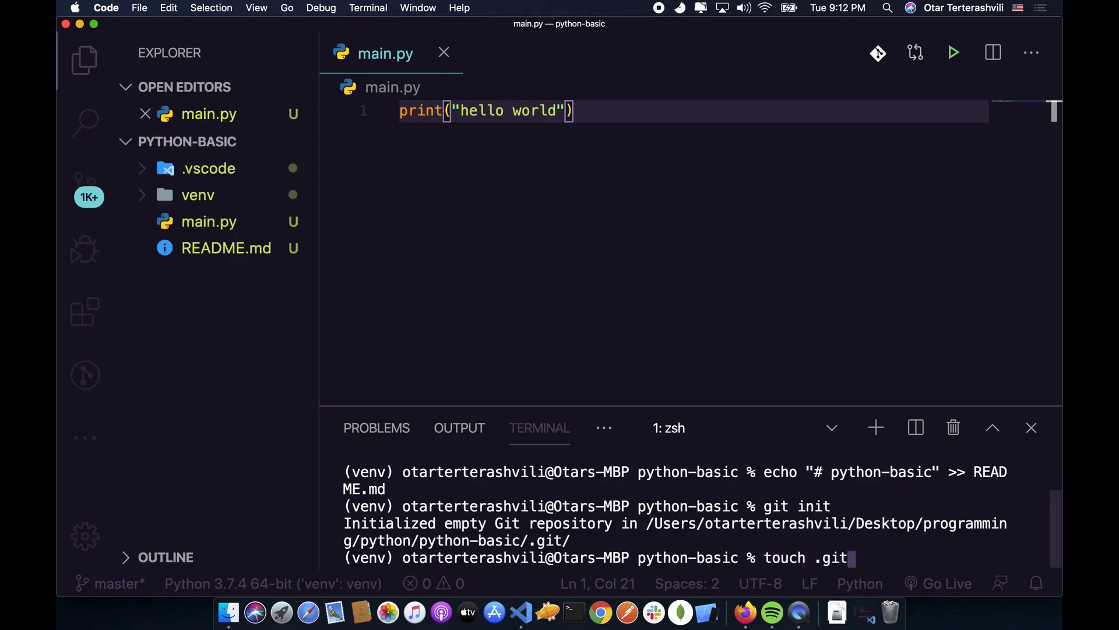
text(igno)
key(BackSpace)
key(BackSpace)
key(BackSpace)
key(BackSpace)
text(ignore)
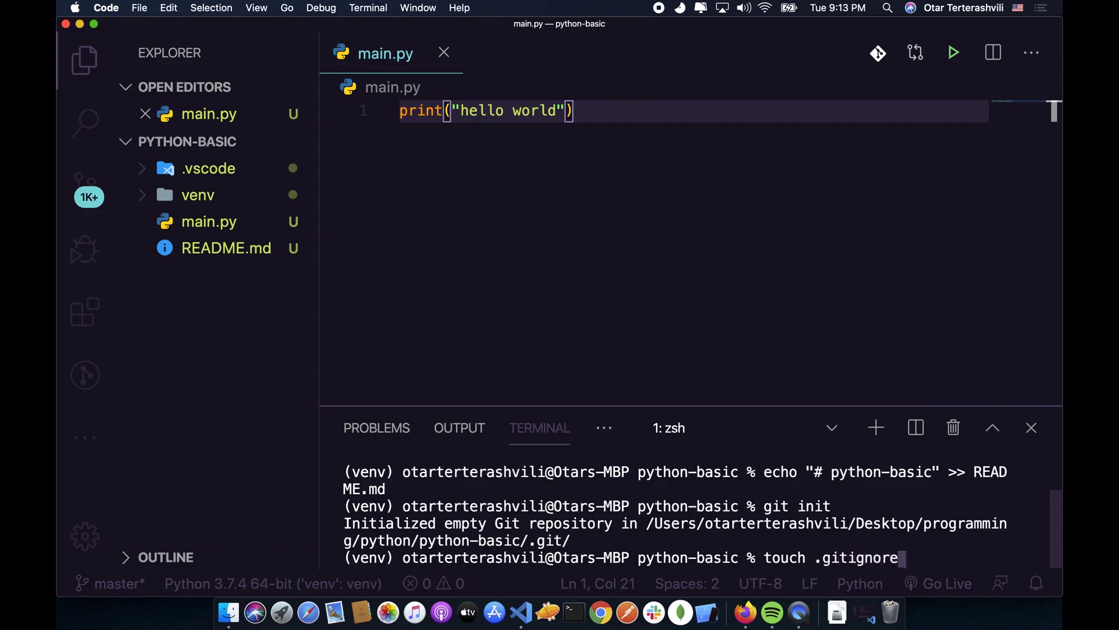
key(Return)
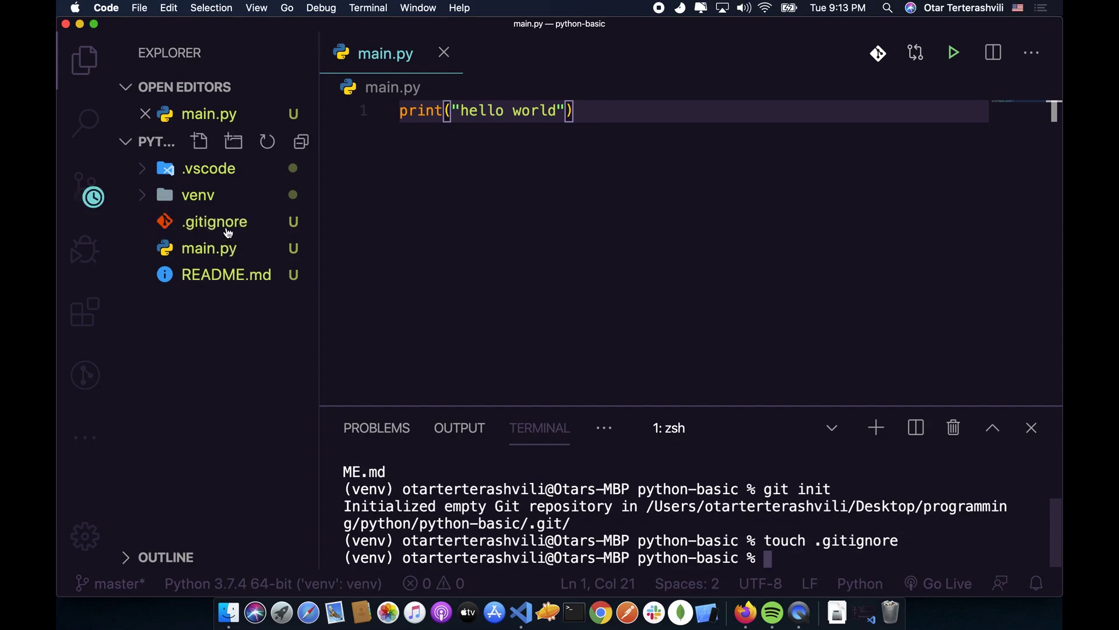
click(225, 227)
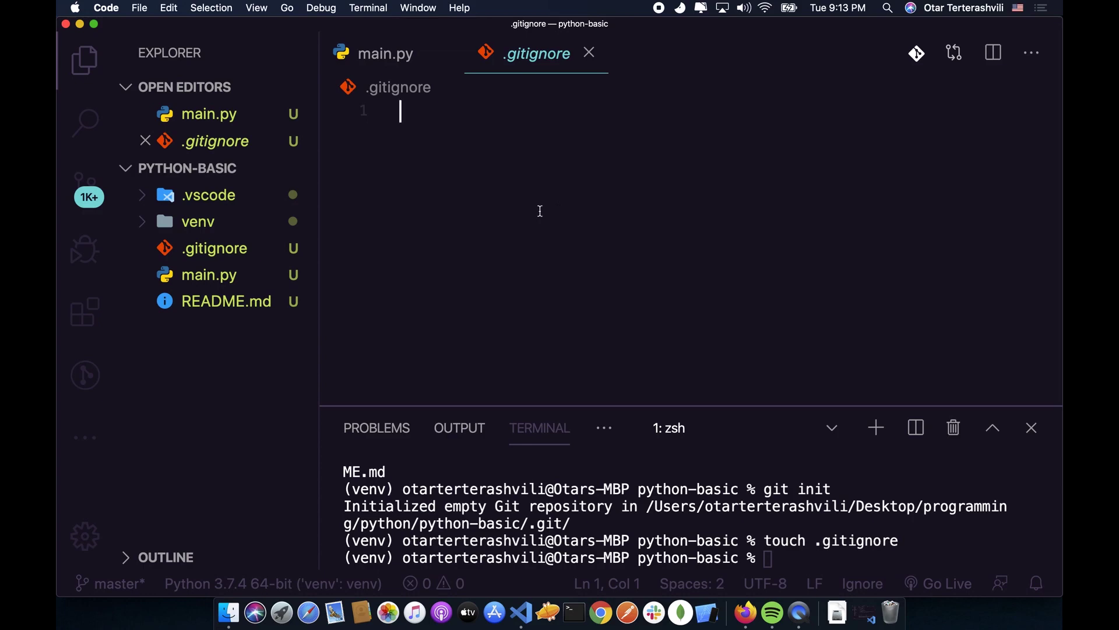
Step: Add venv/ as the first line of .gitignore, save the file, and check the venv folder's status in the project tree
click(218, 226)
click(218, 226)
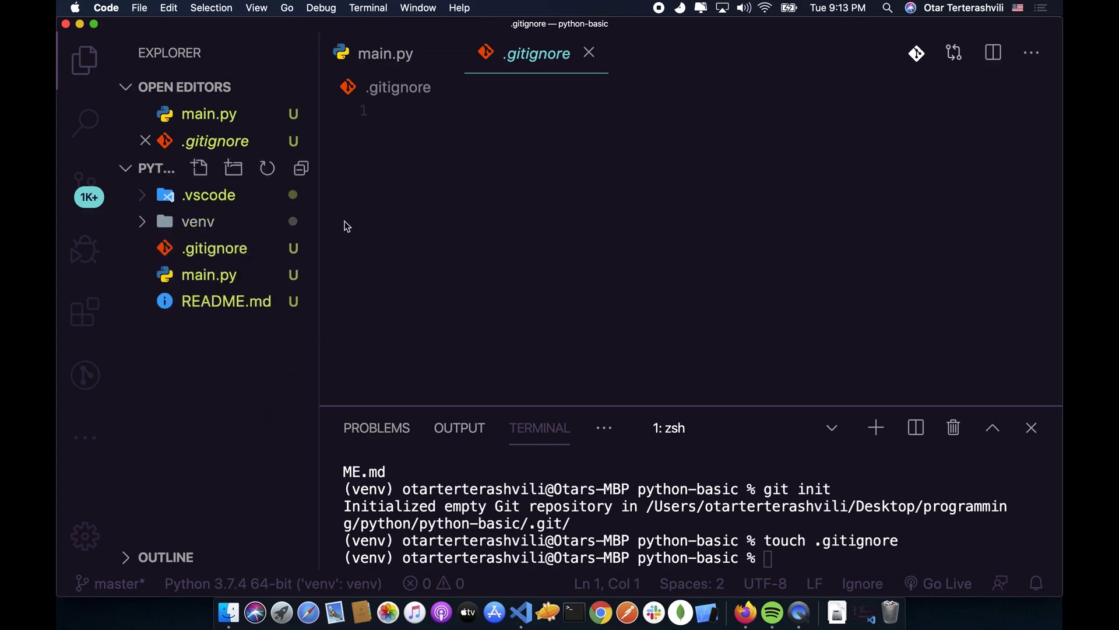
click(647, 182)
text(ve)
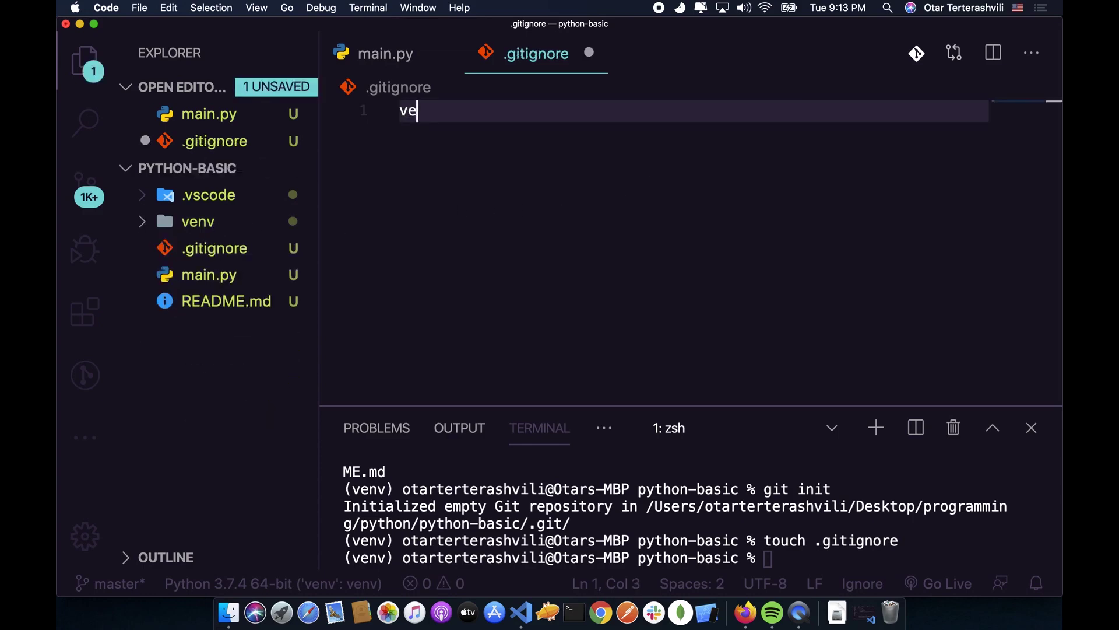
text(nv/)
key(super+s)
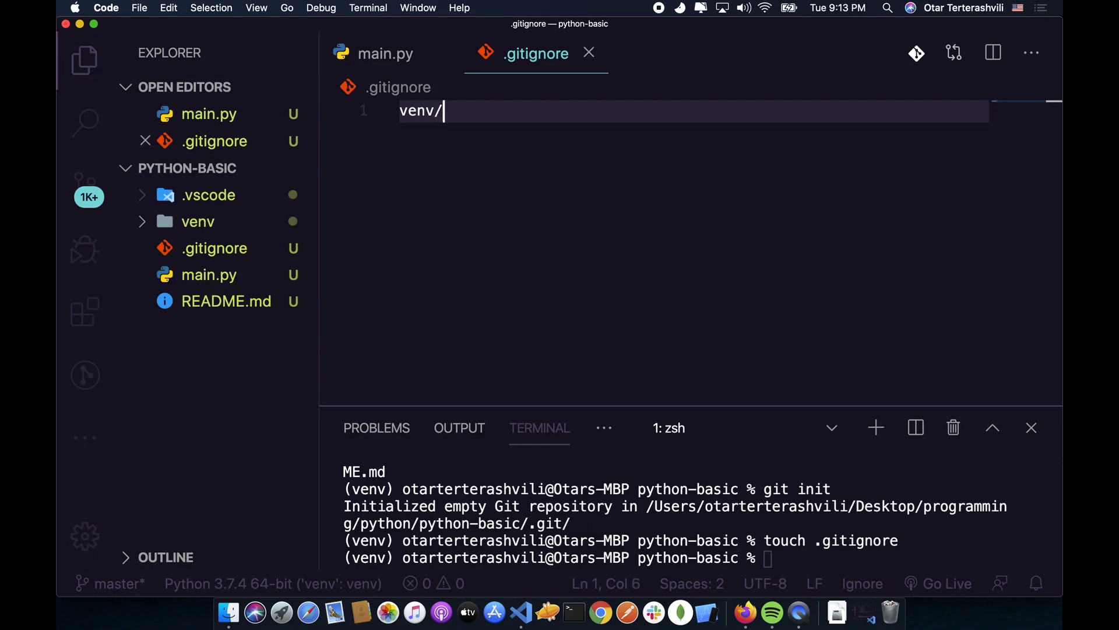
click(200, 224)
click(200, 223)
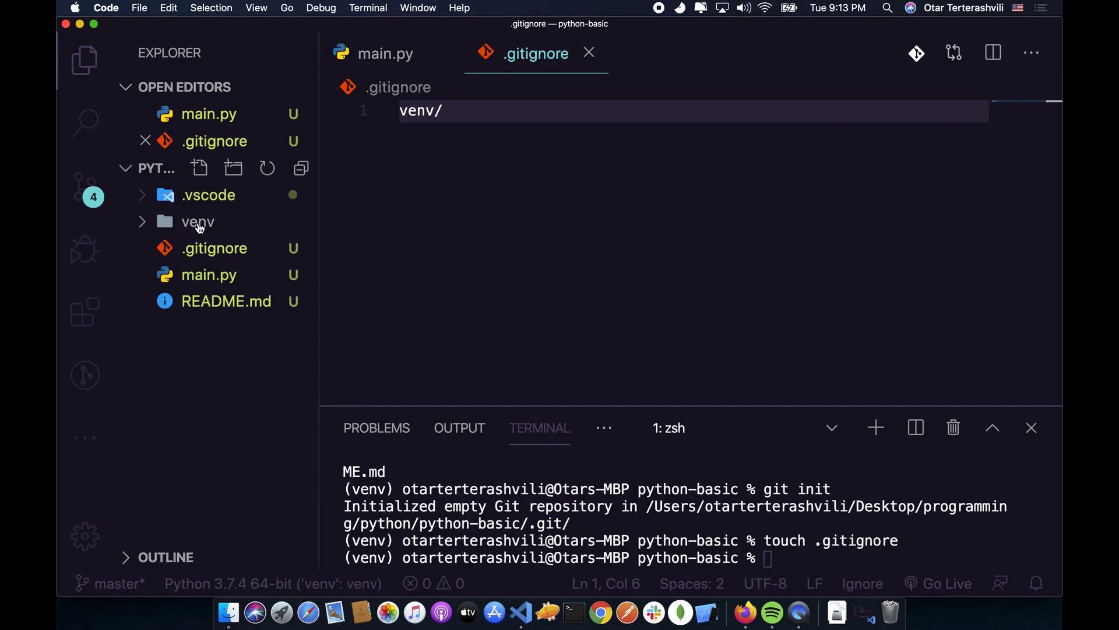
Step: Start a second line in .gitignore with an entry for the .vscode folder
click(505, 212)
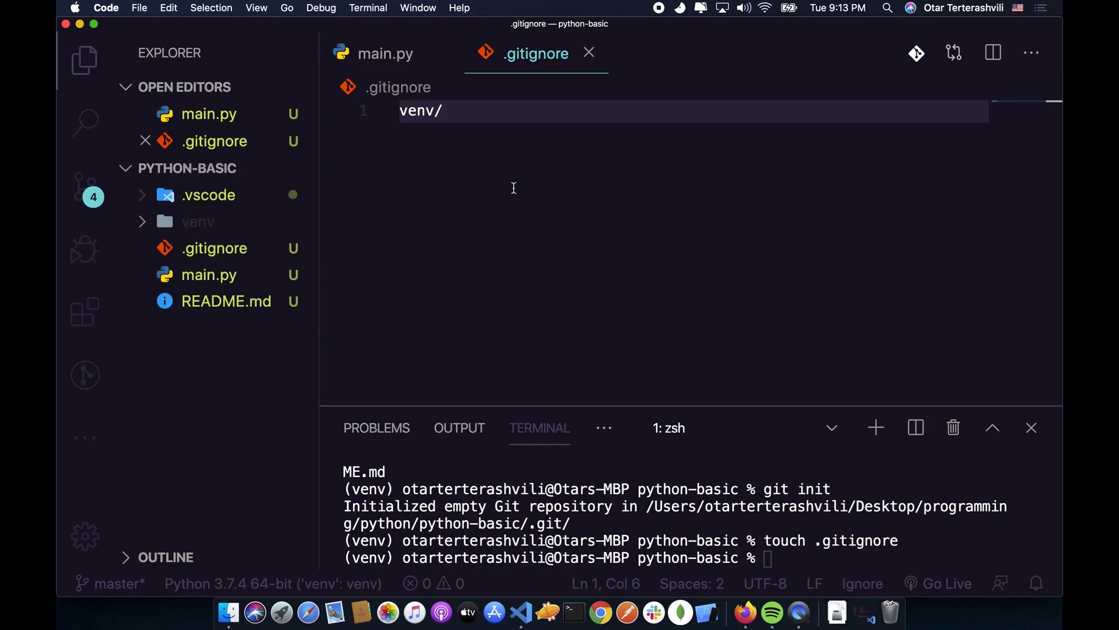
key(Return)
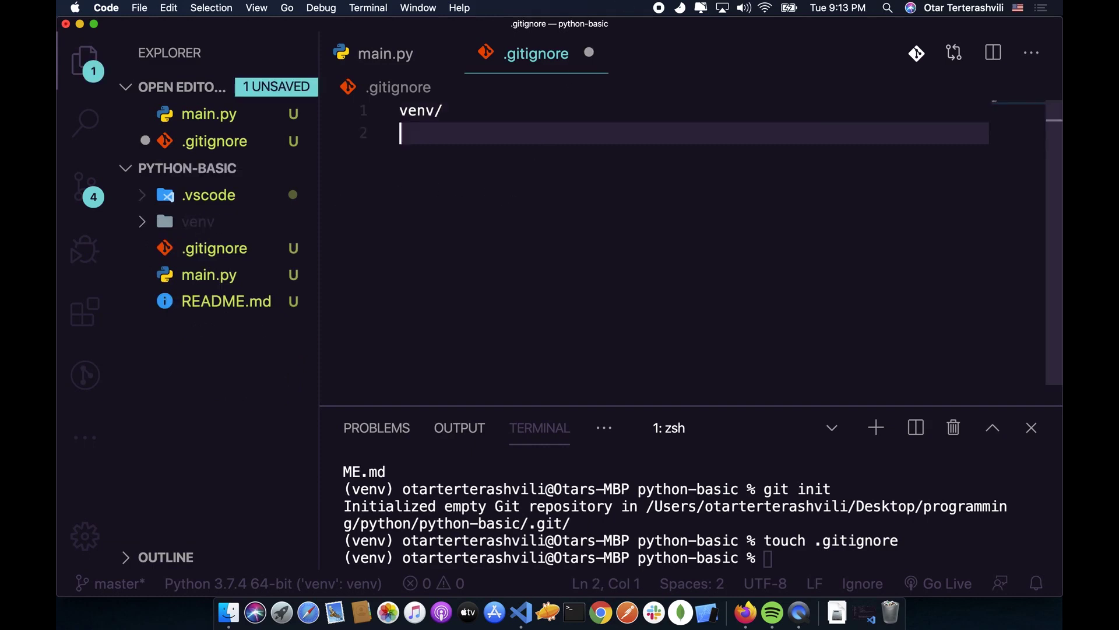
click(236, 197)
click(236, 198)
click(548, 176)
text(.vs)
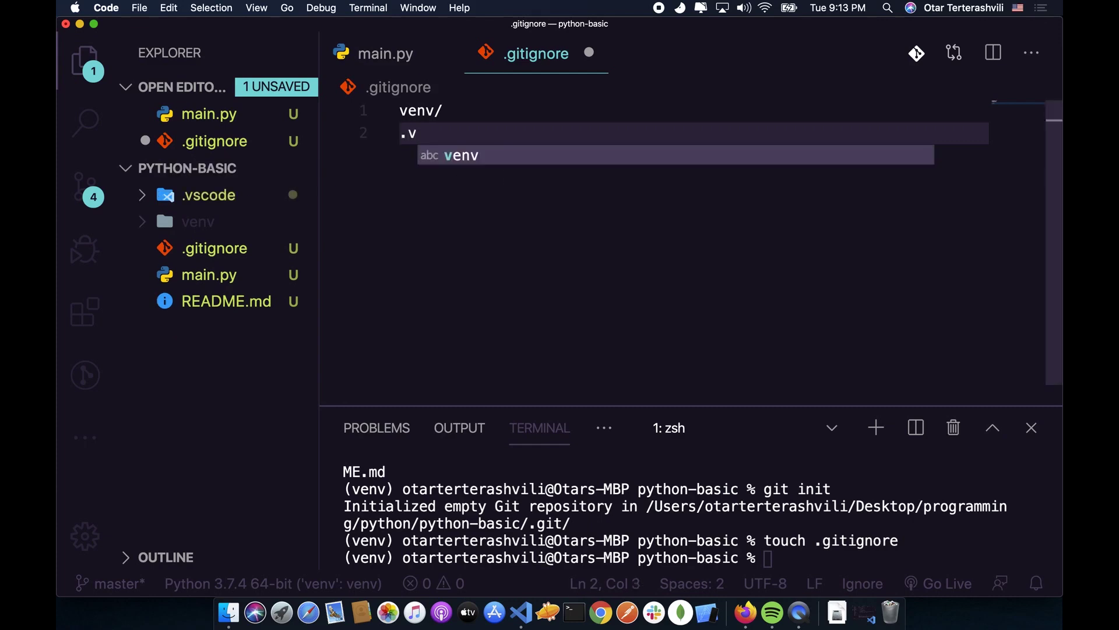